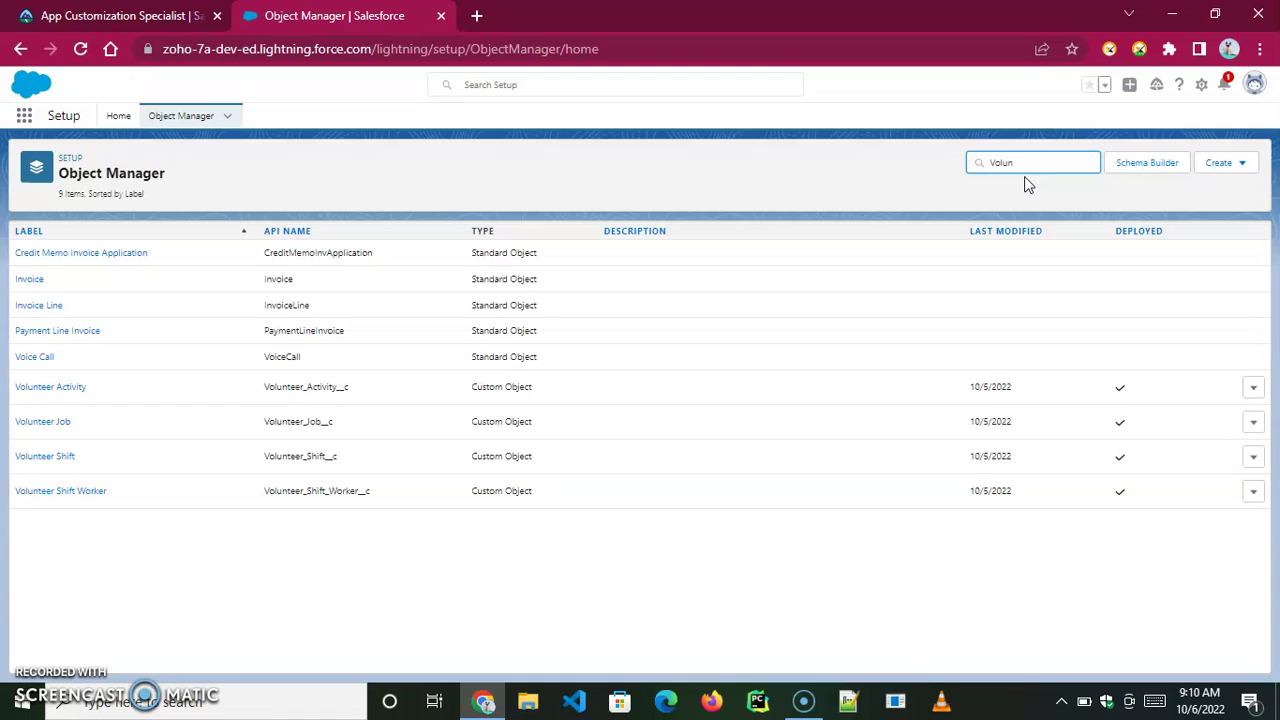
Open the Volunteer Shift Worker object's fields and examine the Volunteer Shift master-detail field, including its sharing setting.
click(582, 220)
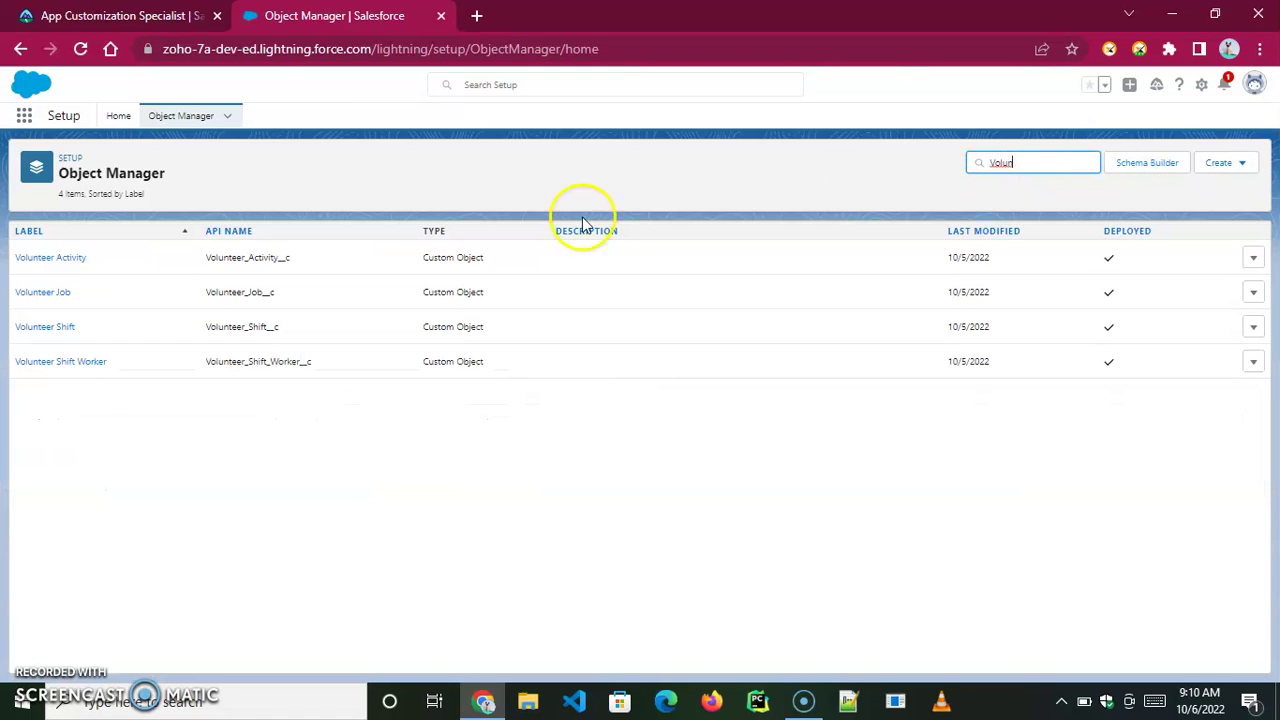
click(58, 364)
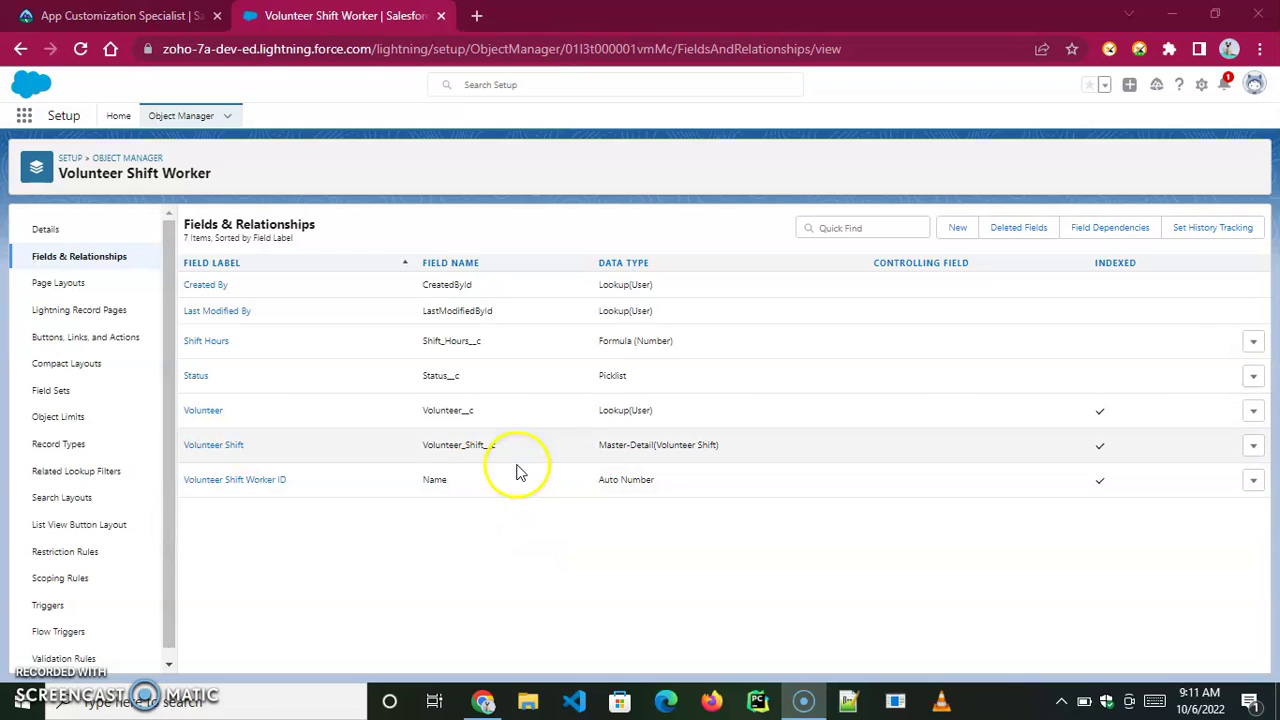
drag(424, 445, 545, 452)
click(760, 445)
click(211, 447)
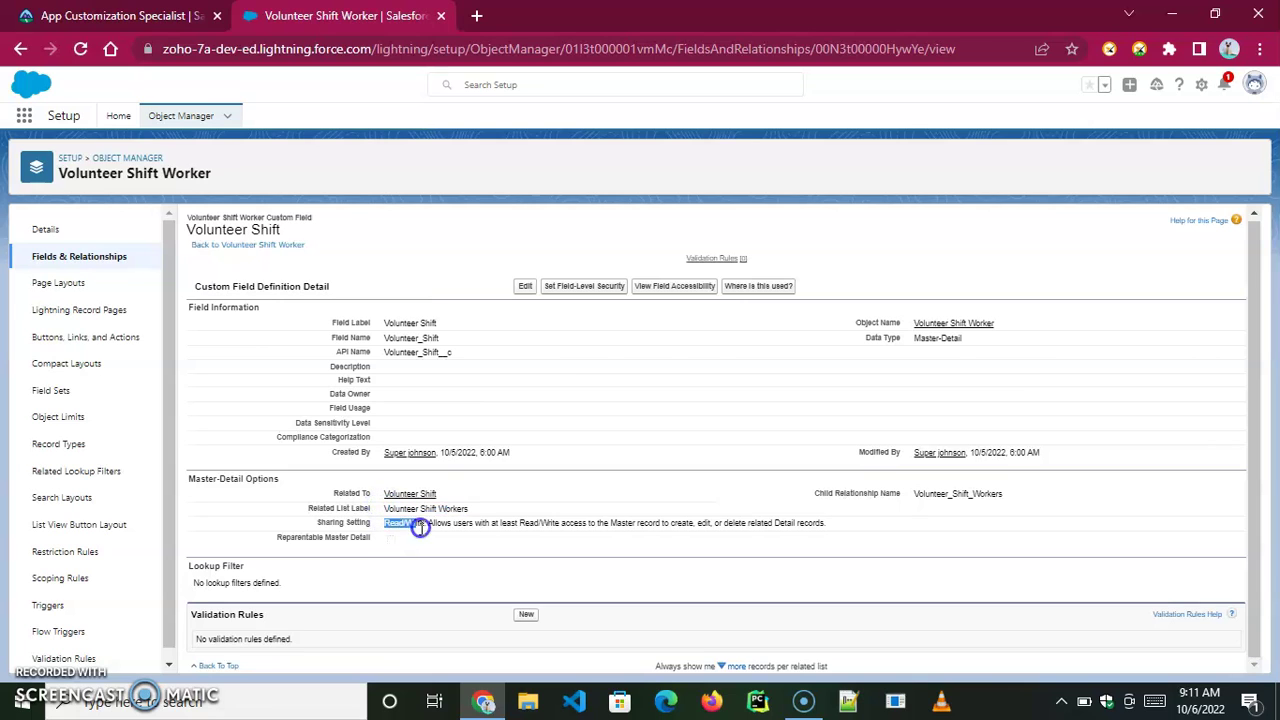
drag(407, 527, 679, 535)
click(843, 532)
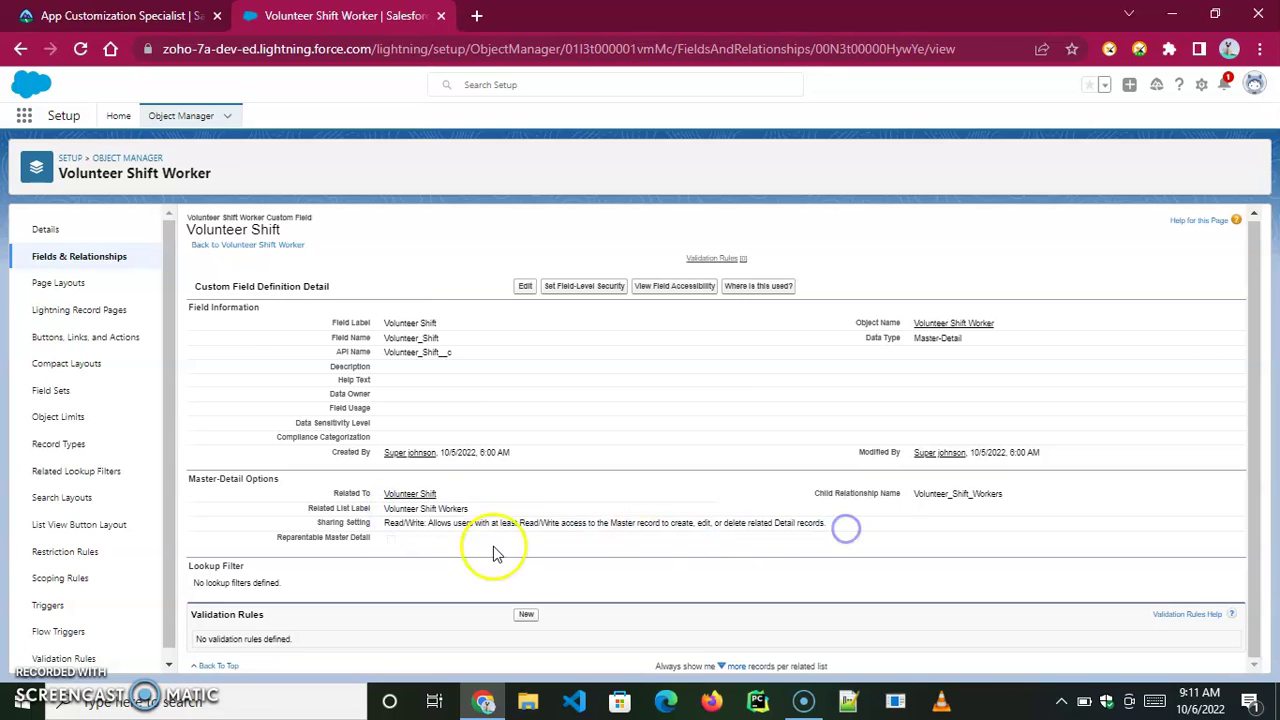
Examine the Volunteer lookup field of Volunteer Shift Worker, including its label, field name, API name and related object.
click(81, 257)
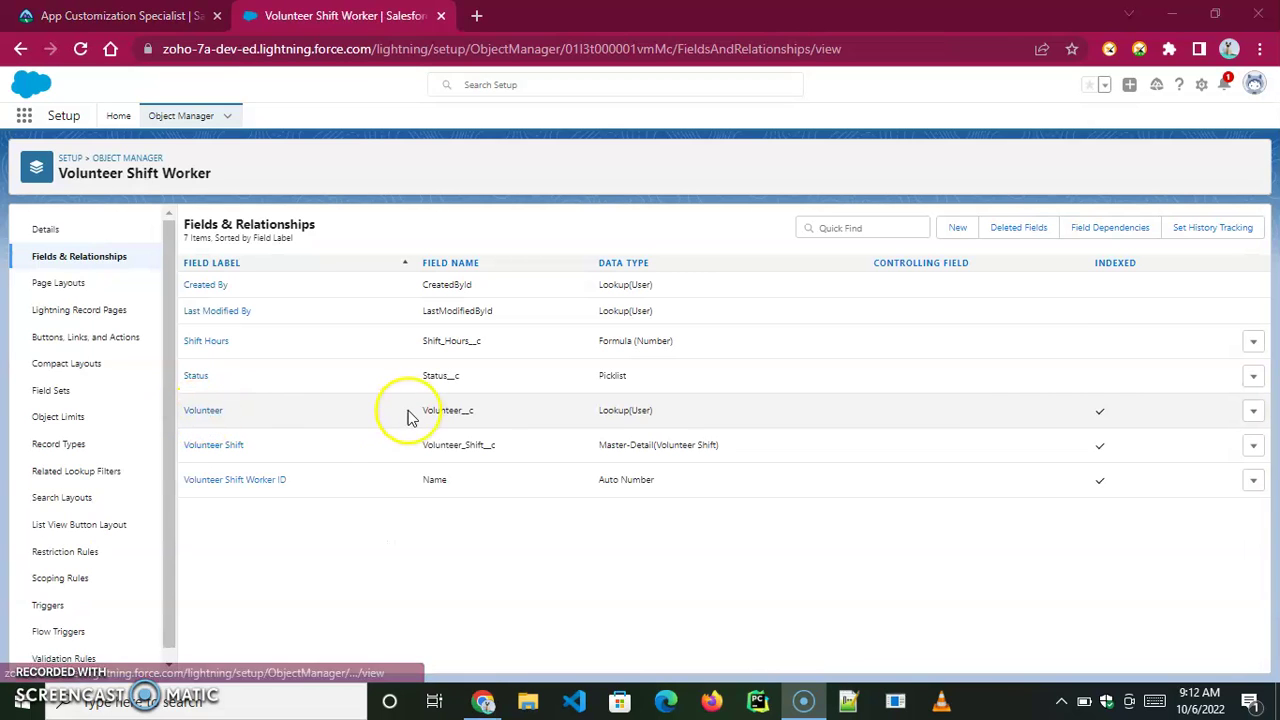
drag(423, 409, 670, 400)
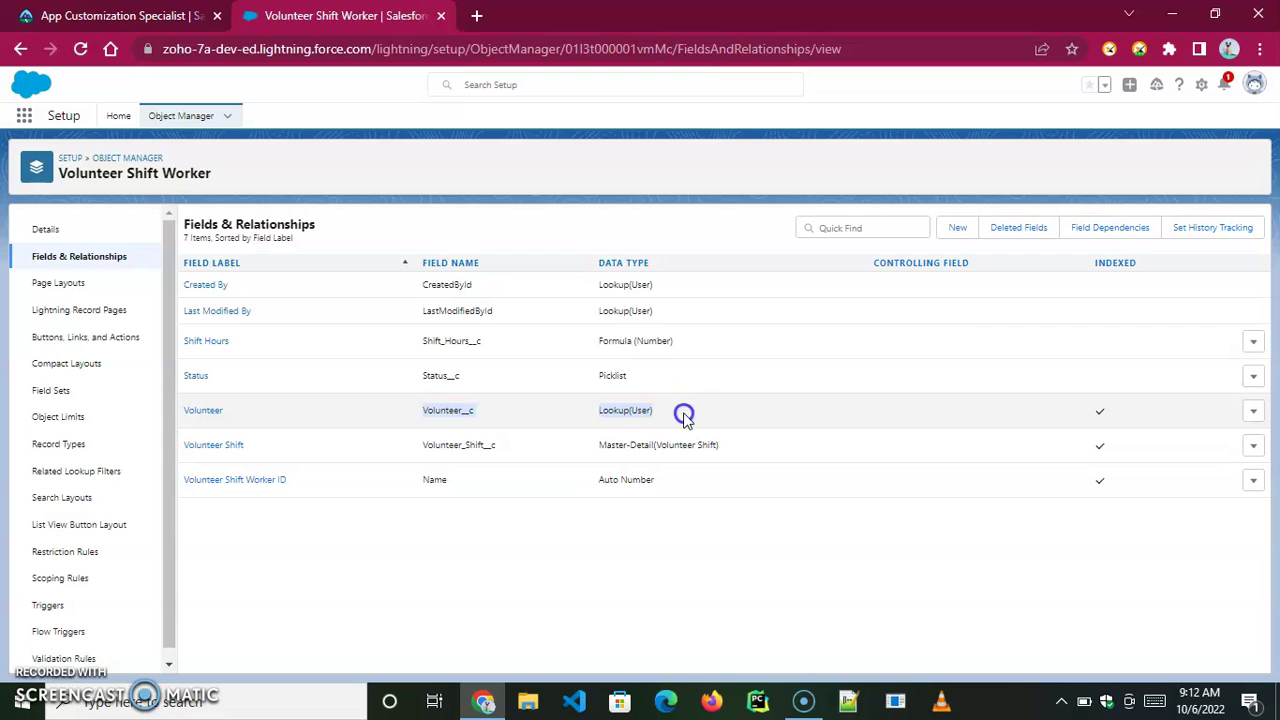
click(198, 413)
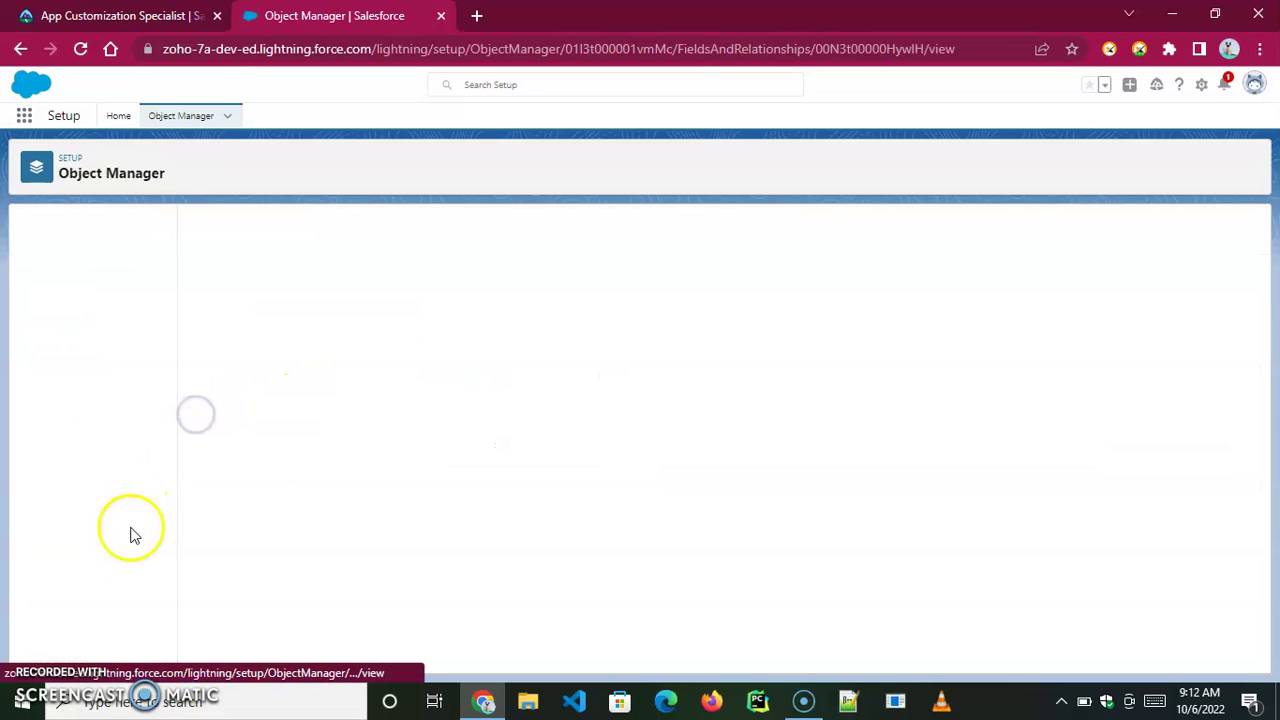
drag(428, 328, 328, 307)
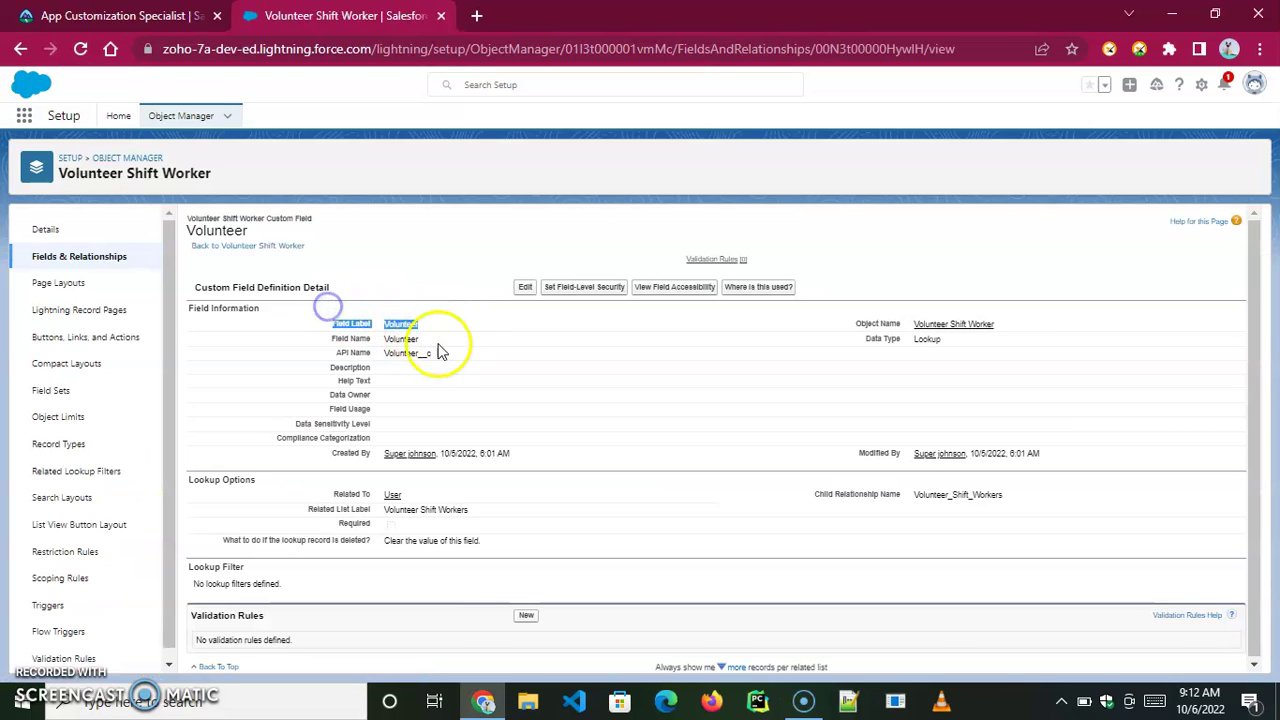
drag(443, 340, 291, 337)
drag(436, 353, 311, 358)
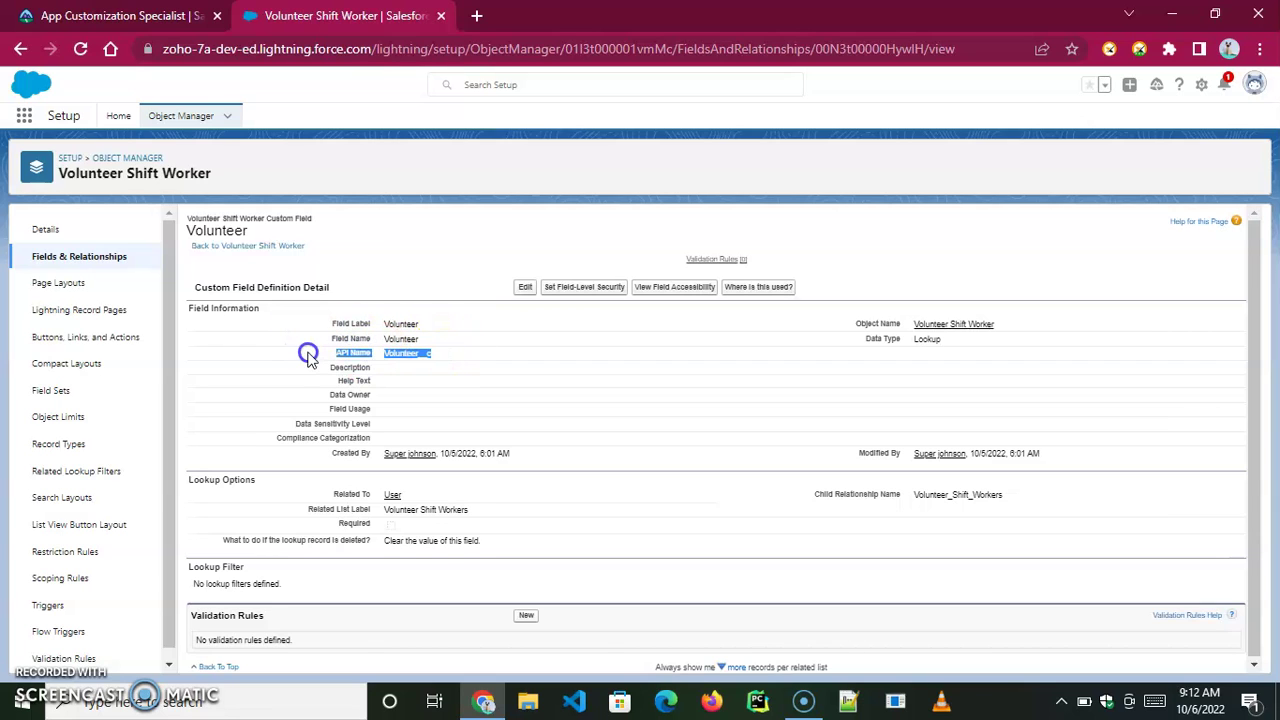
drag(408, 494, 314, 492)
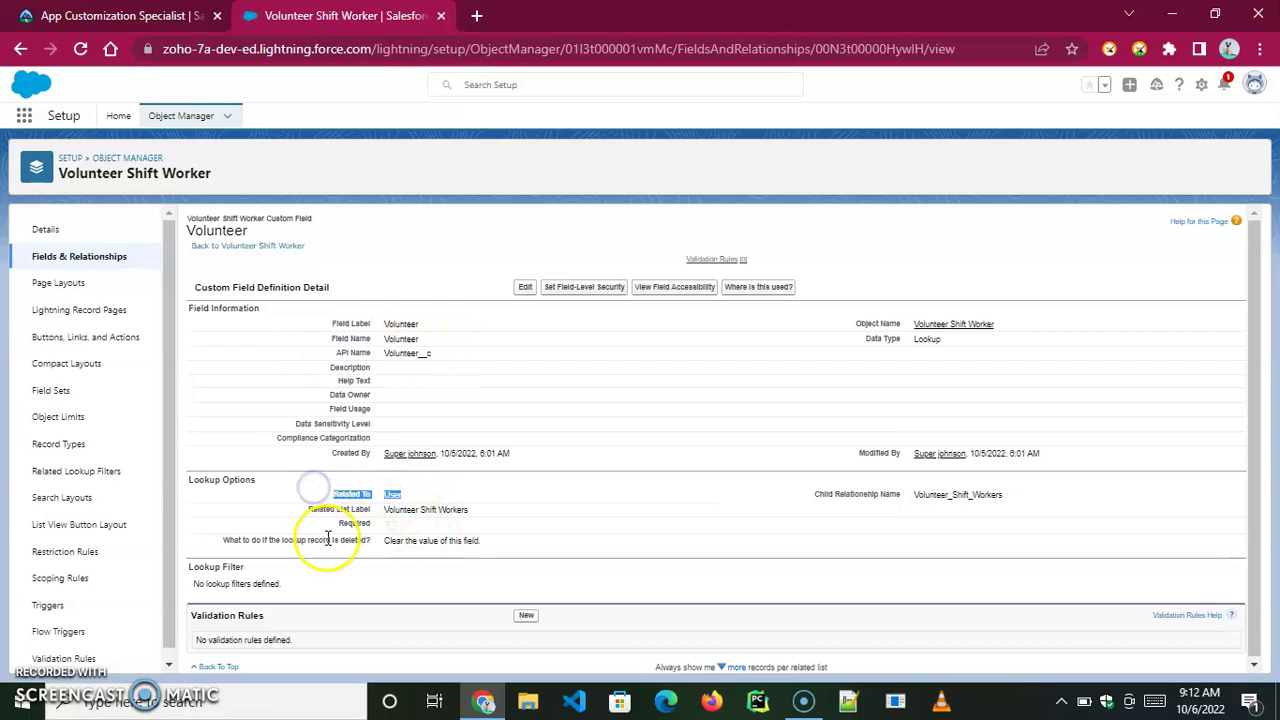
Search the object list for "shift" and open the fields and relationships of the Volunteer Shift object.
click(174, 117)
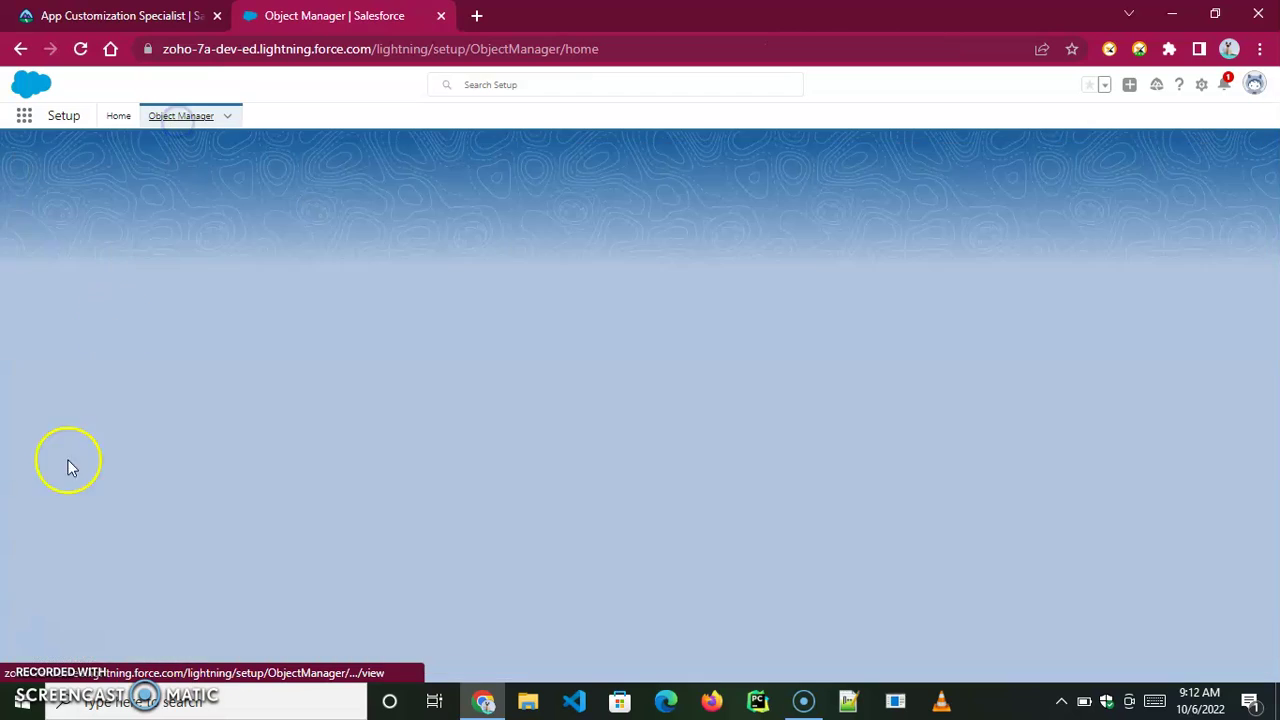
click(1005, 162)
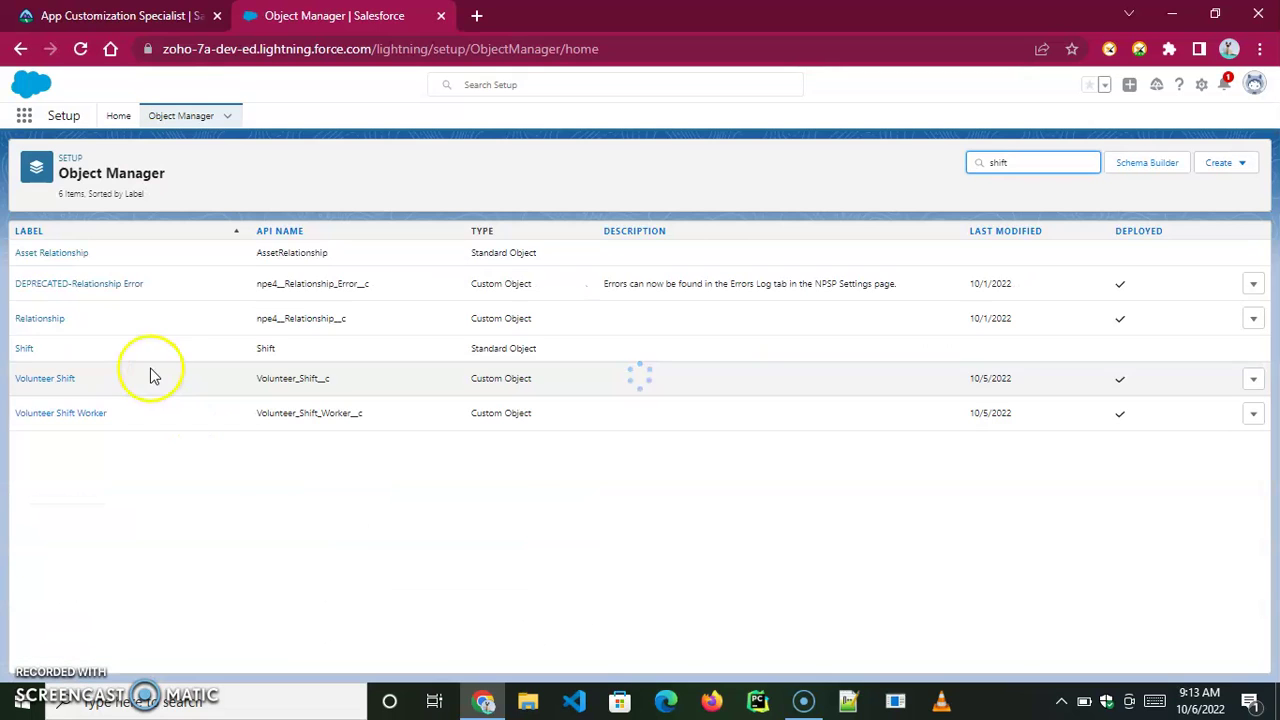
click(40, 287)
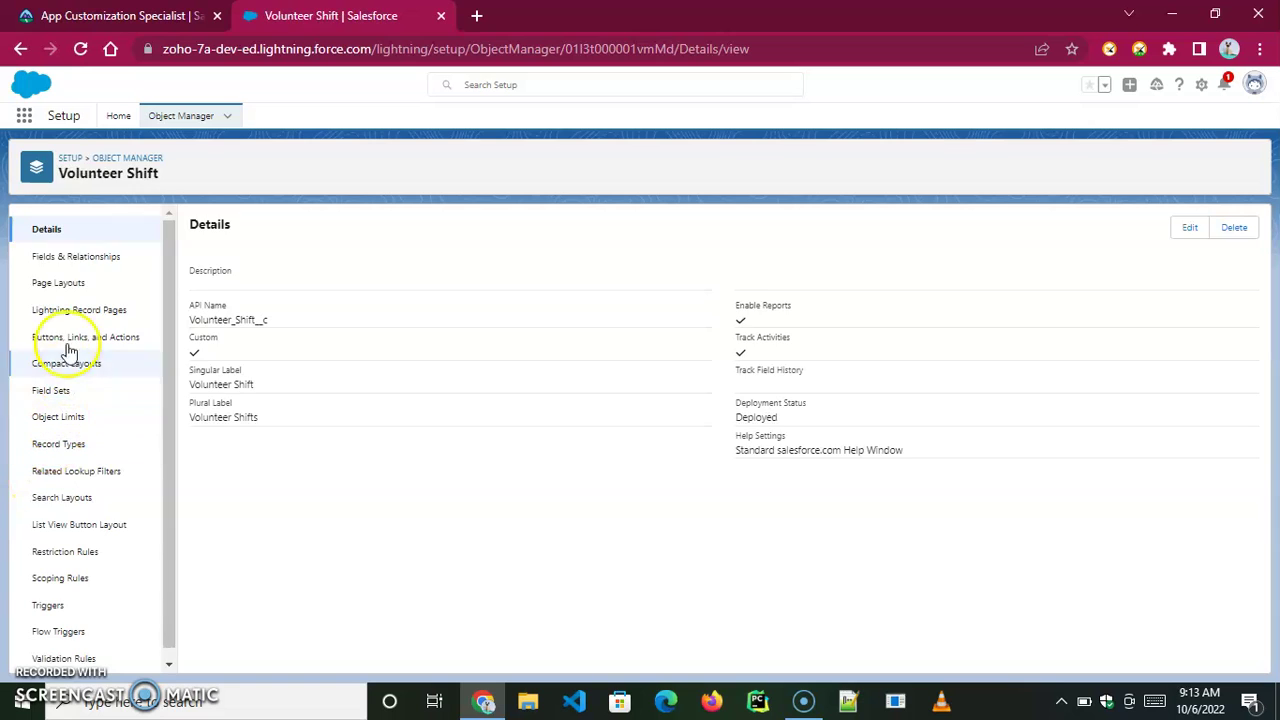
click(57, 255)
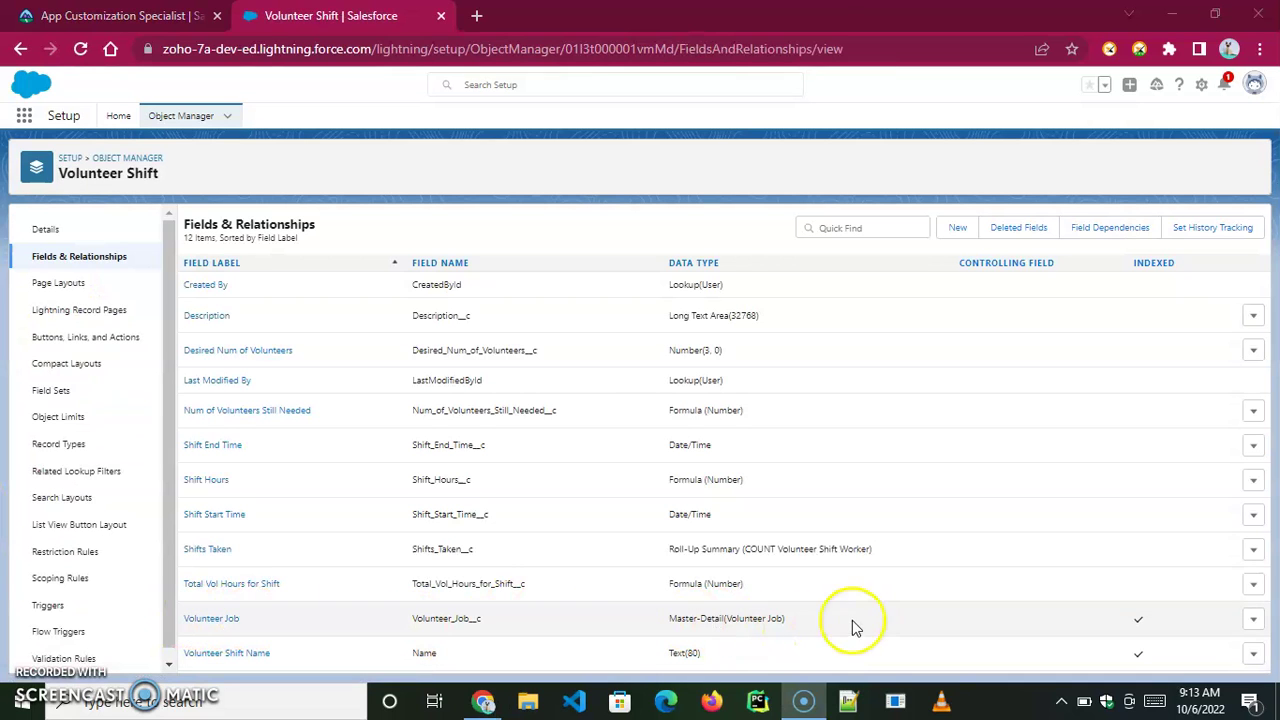
Examine the Volunteer Job field of Volunteer Shift, including its data type, label and field name.
drag(650, 618, 769, 617)
drag(406, 618, 829, 622)
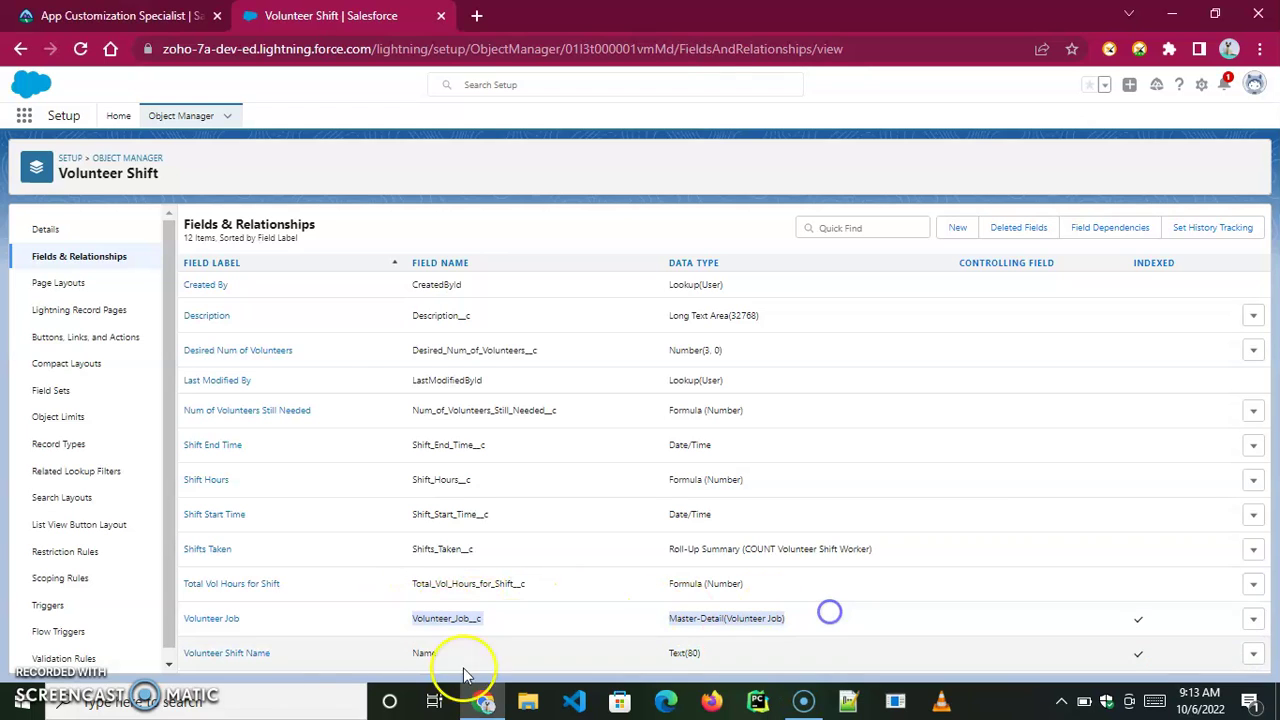
click(206, 618)
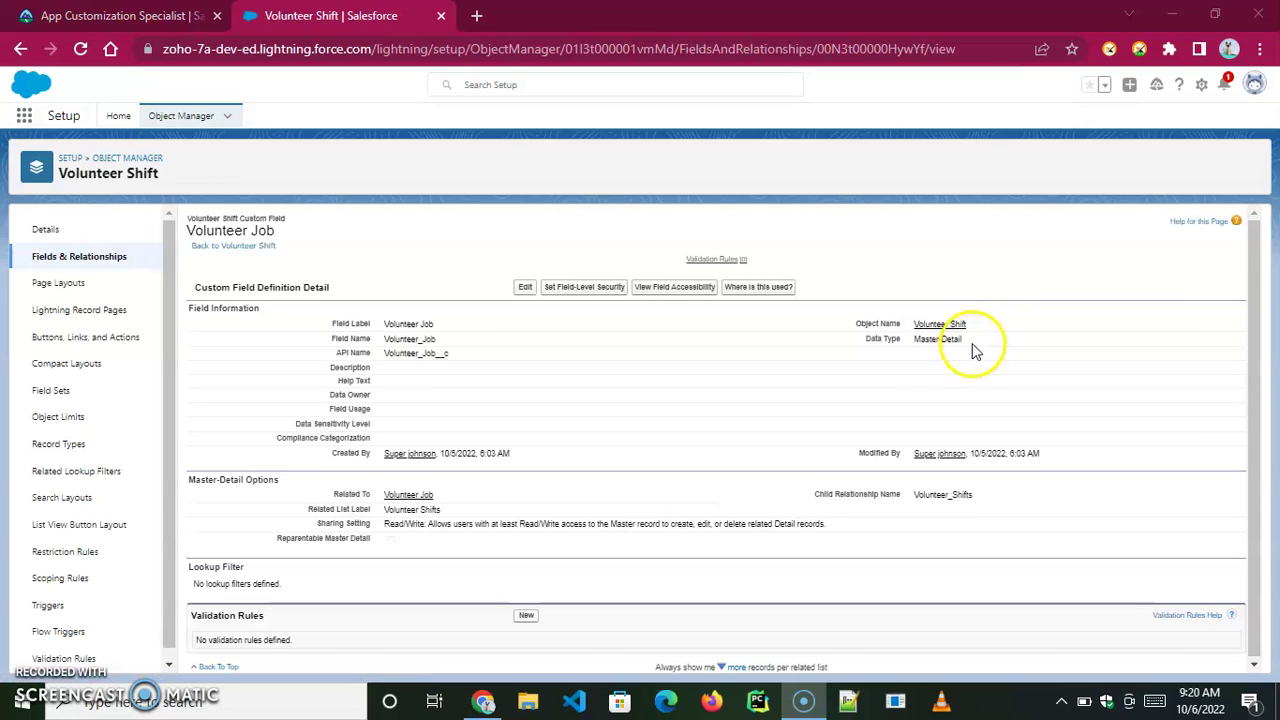
triple_click(948, 355)
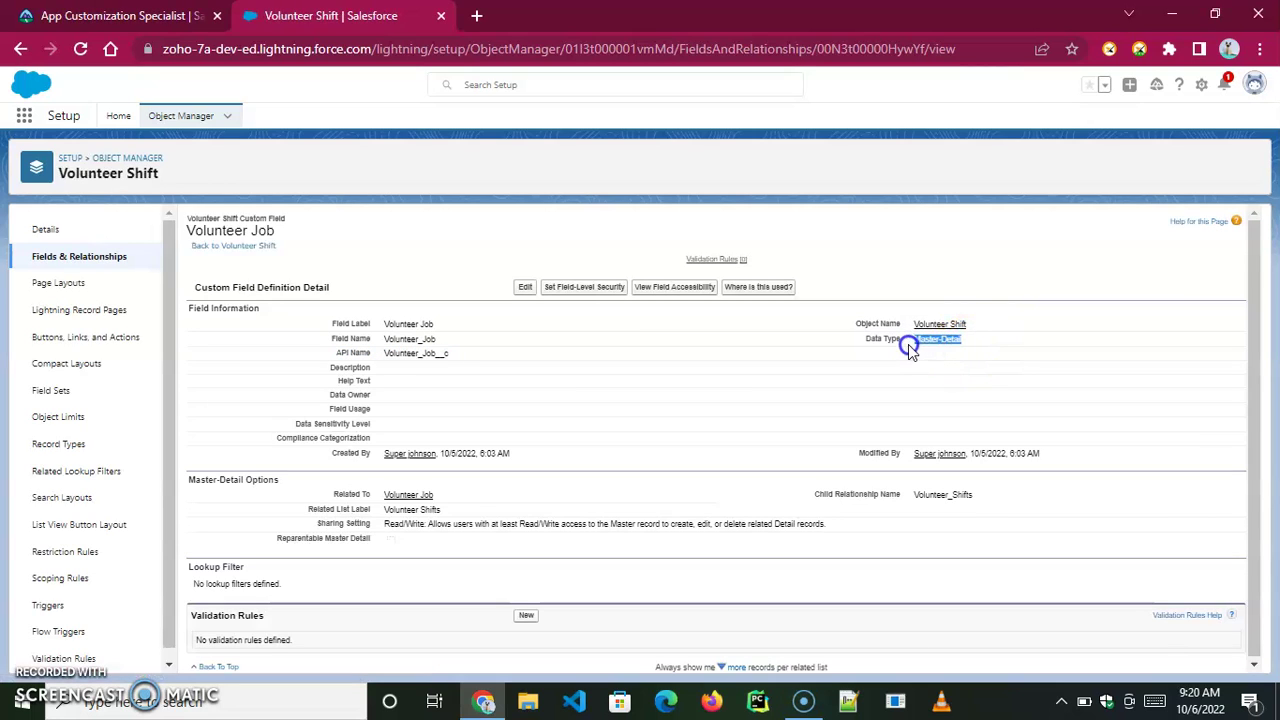
click(432, 326)
click(447, 343)
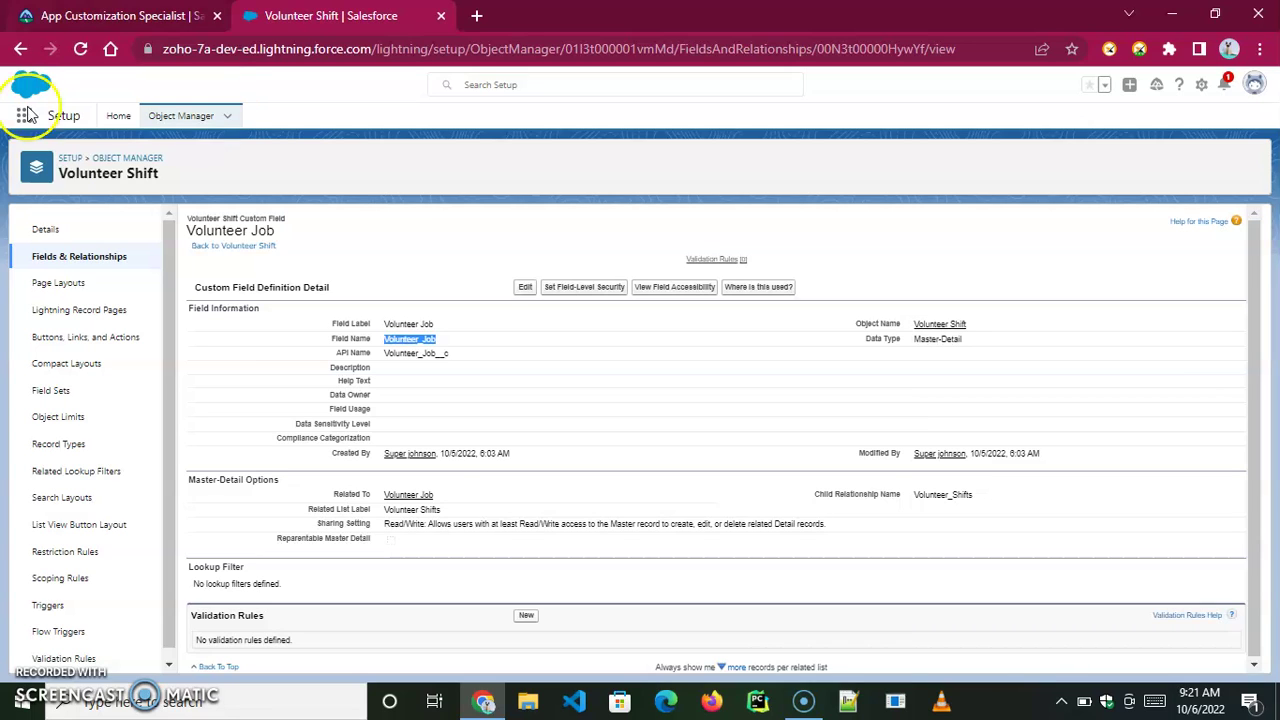
Search the object list for "Job" and open the fields and relationships of the Volunteer Job object.
click(168, 118)
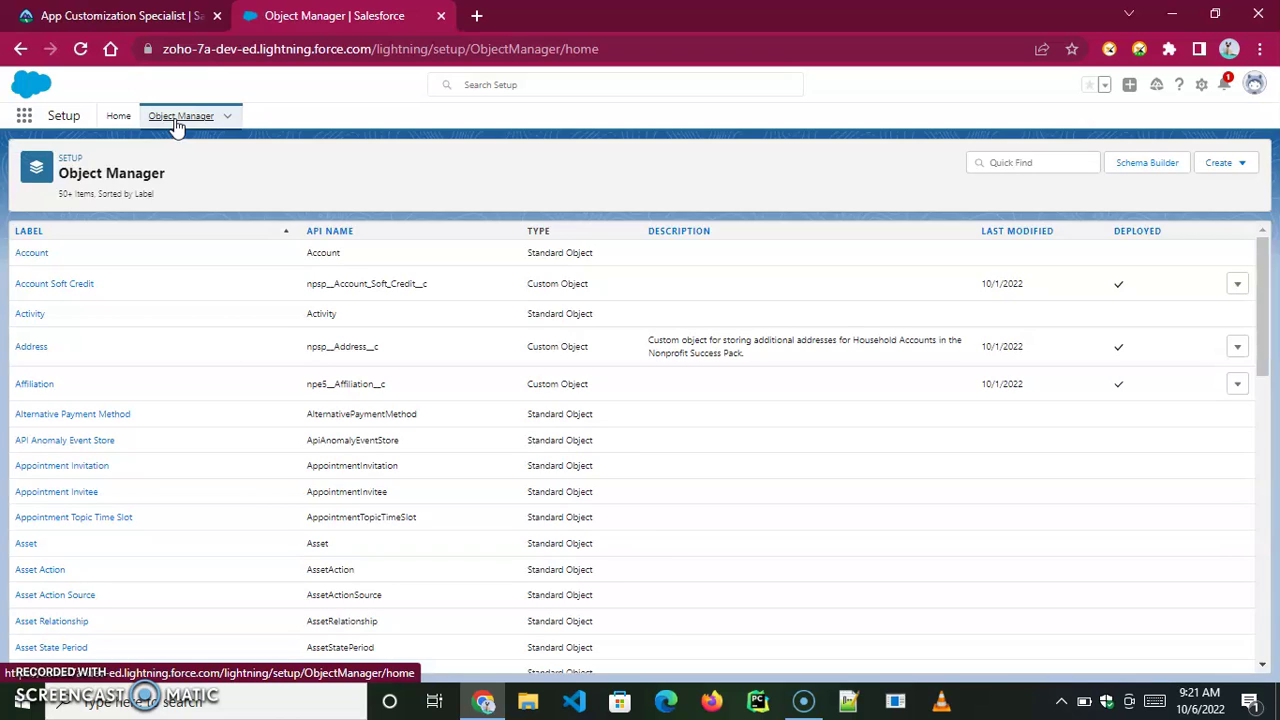
click(1001, 163)
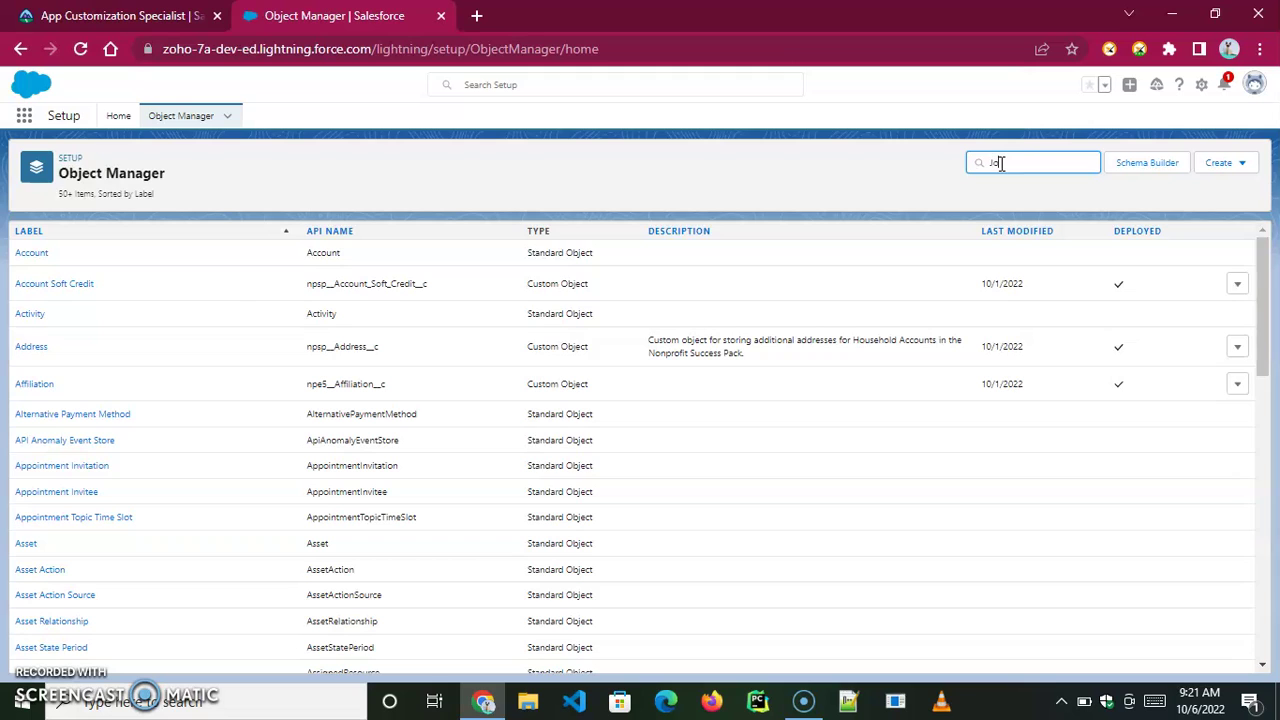
text(Job)
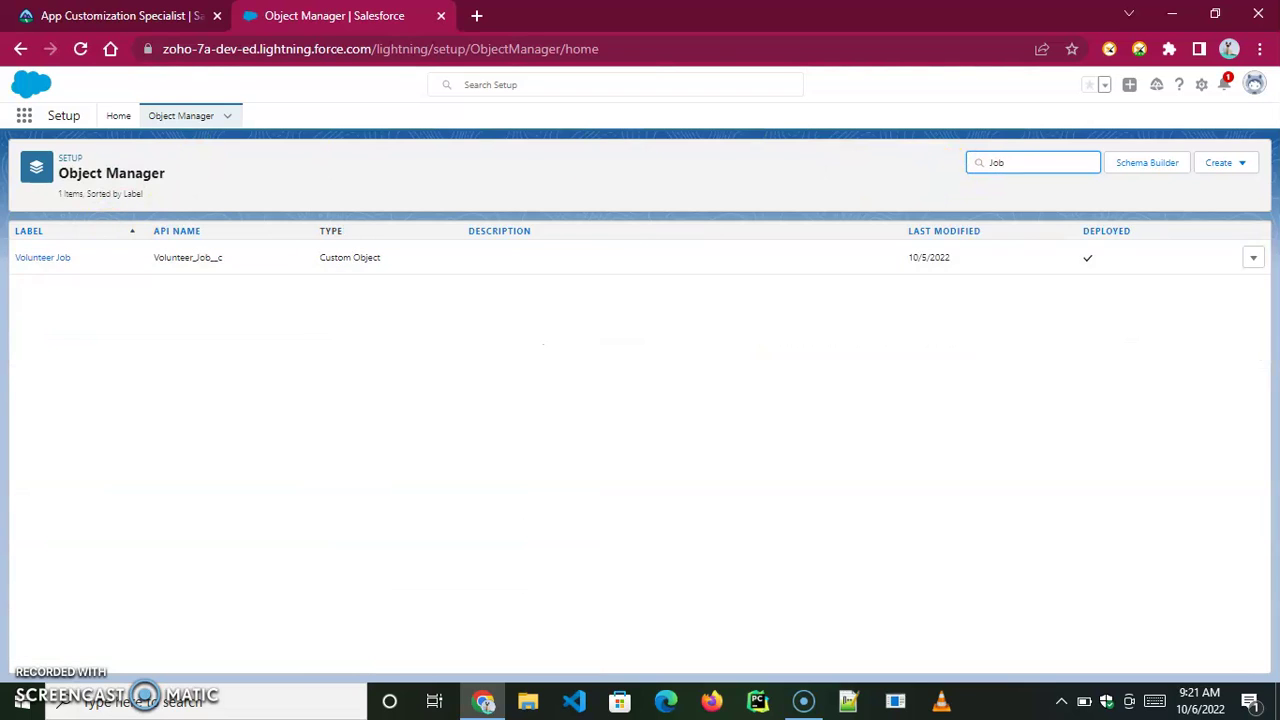
click(44, 265)
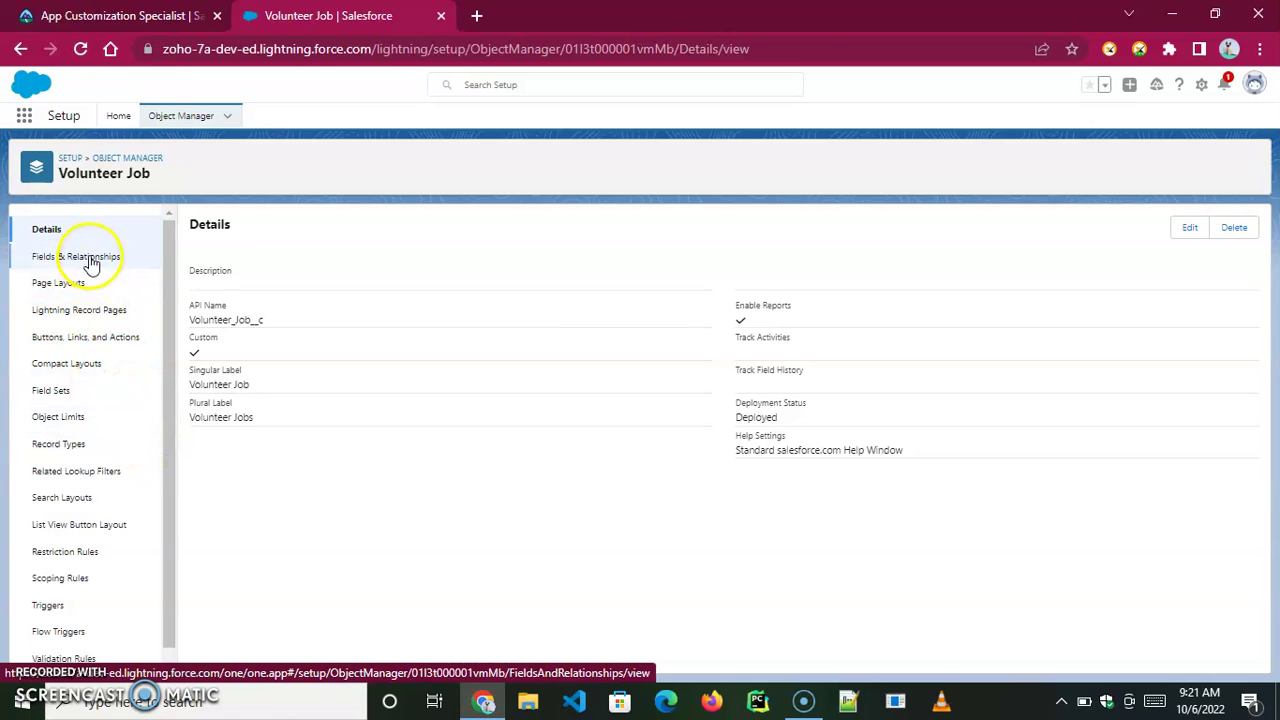
click(88, 256)
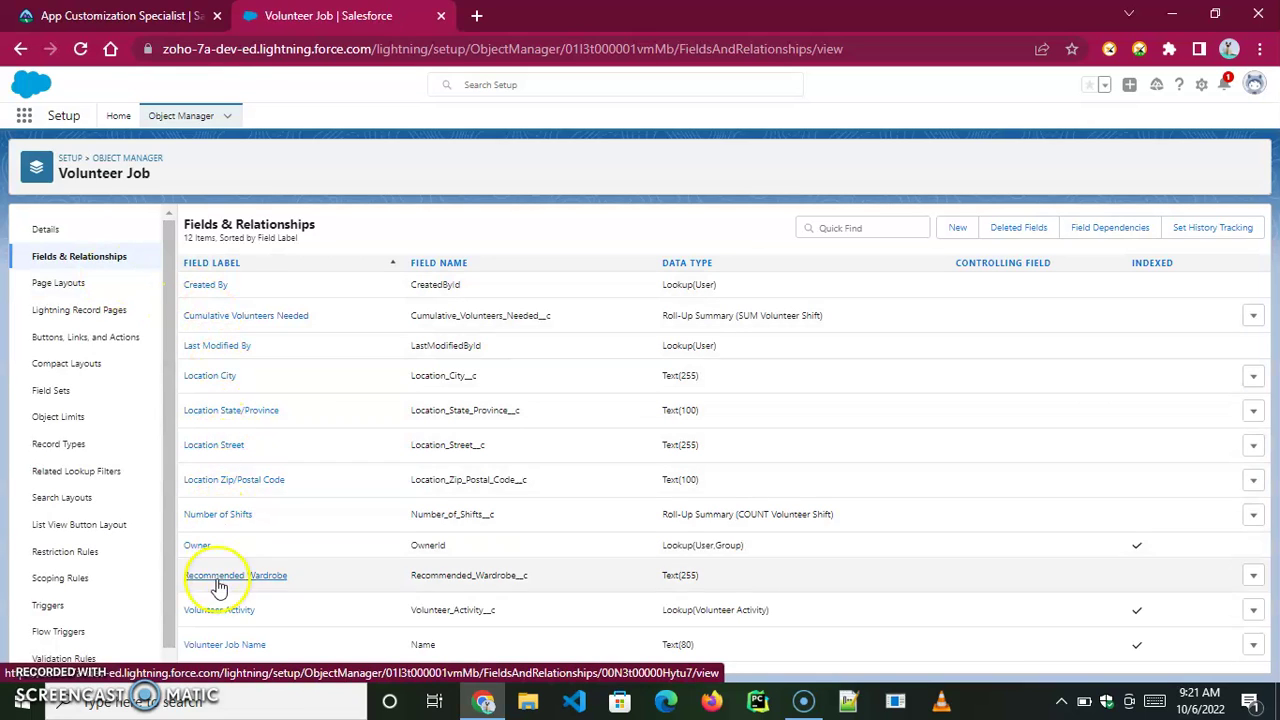
Examine the Volunteer Activity field of Volunteer Job, including its data type, label and object name.
drag(810, 620, 675, 614)
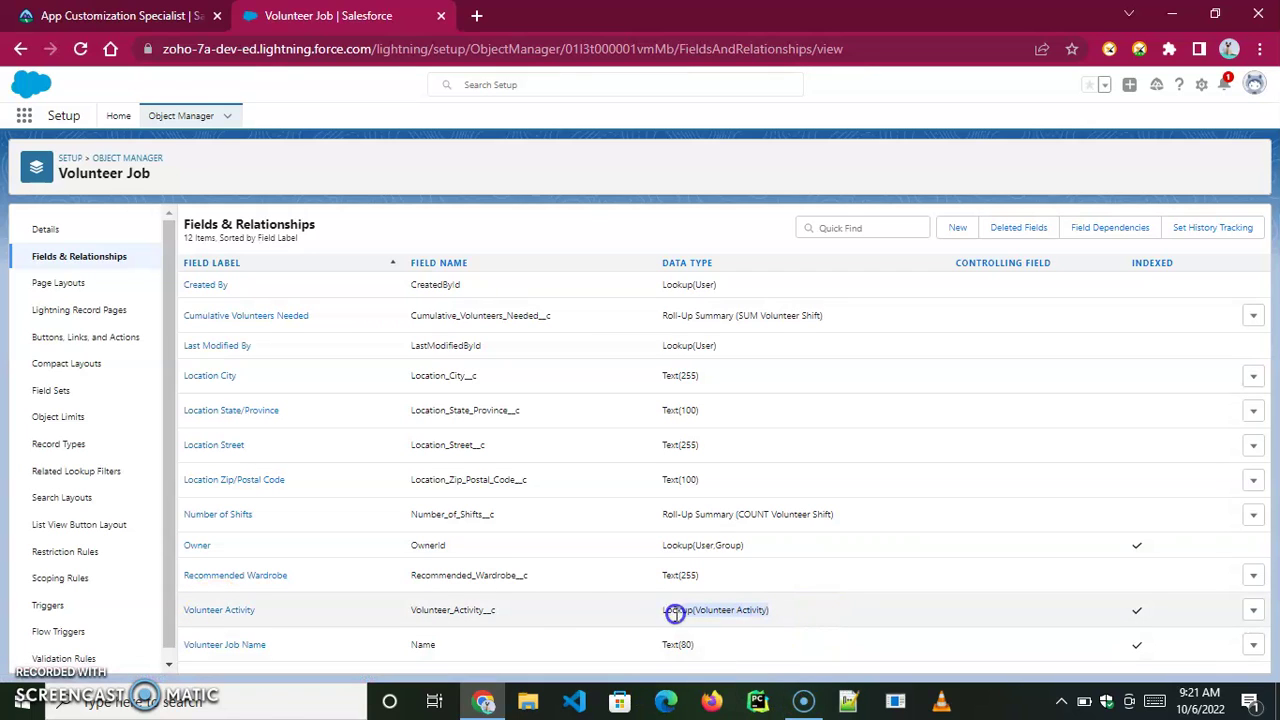
click(339, 612)
click(200, 613)
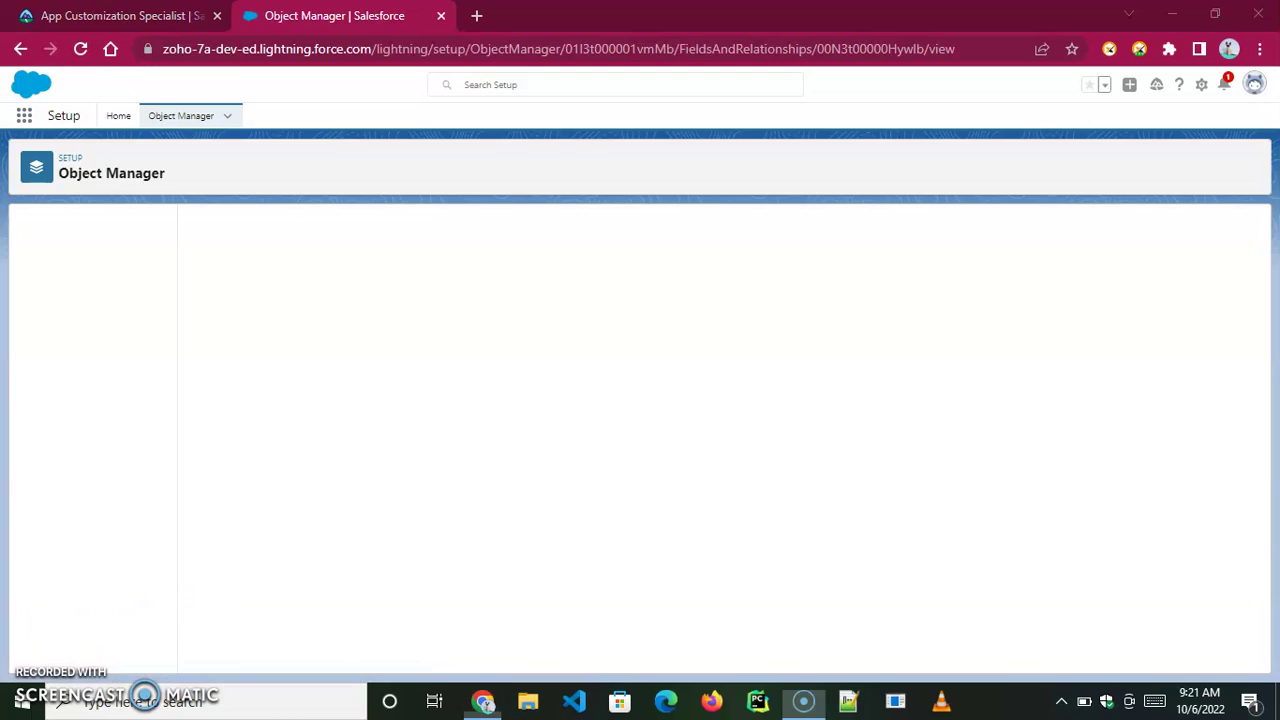
triple_click(910, 354)
double_click(917, 343)
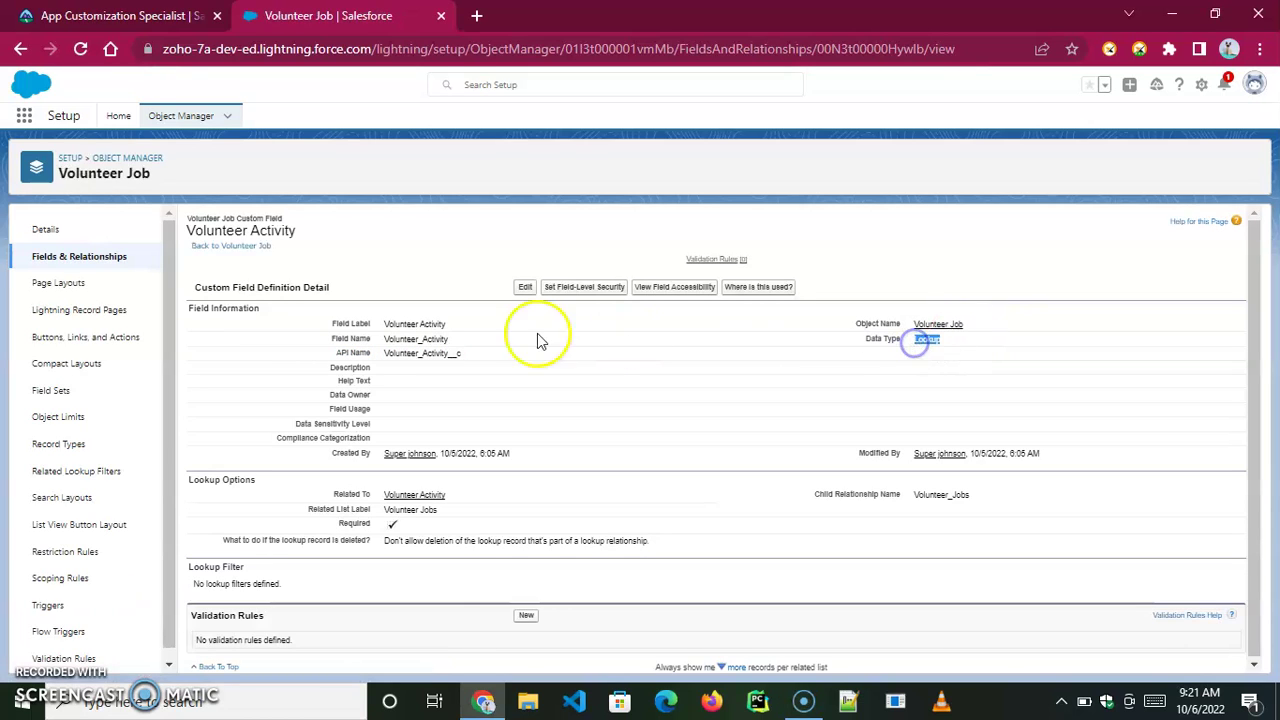
drag(386, 324, 430, 334)
click(565, 385)
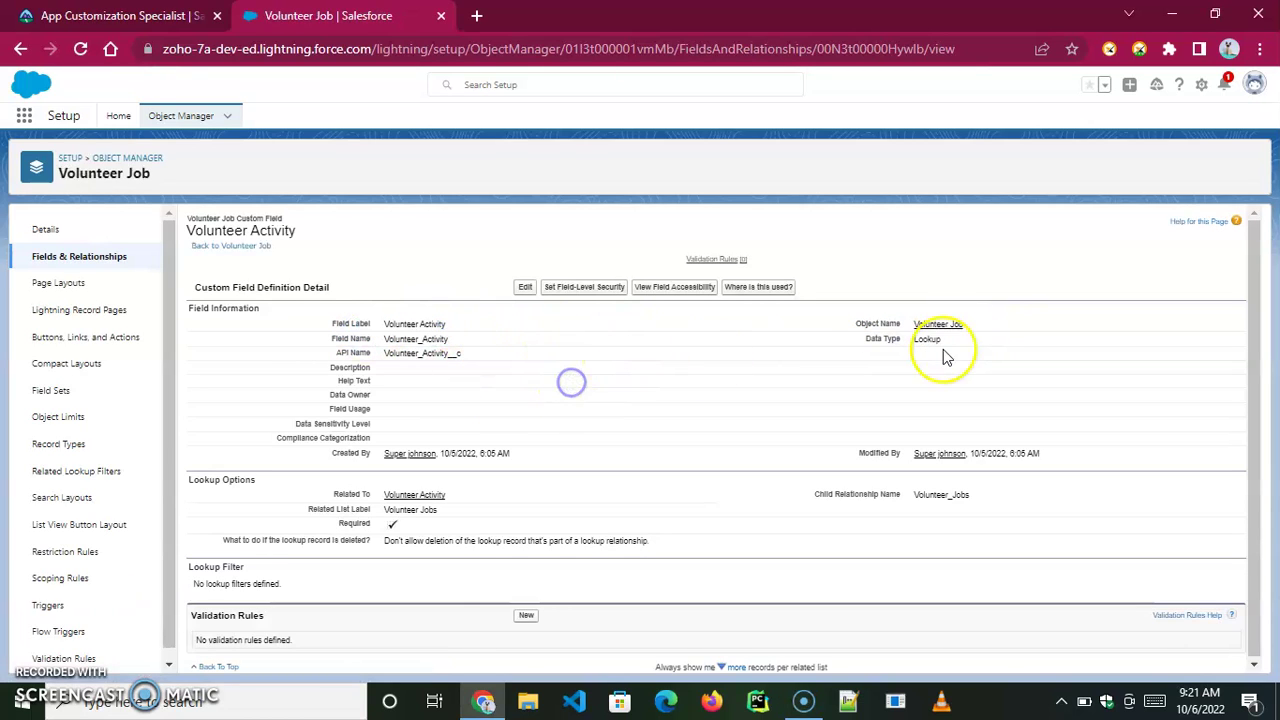
drag(988, 330, 910, 326)
click(604, 386)
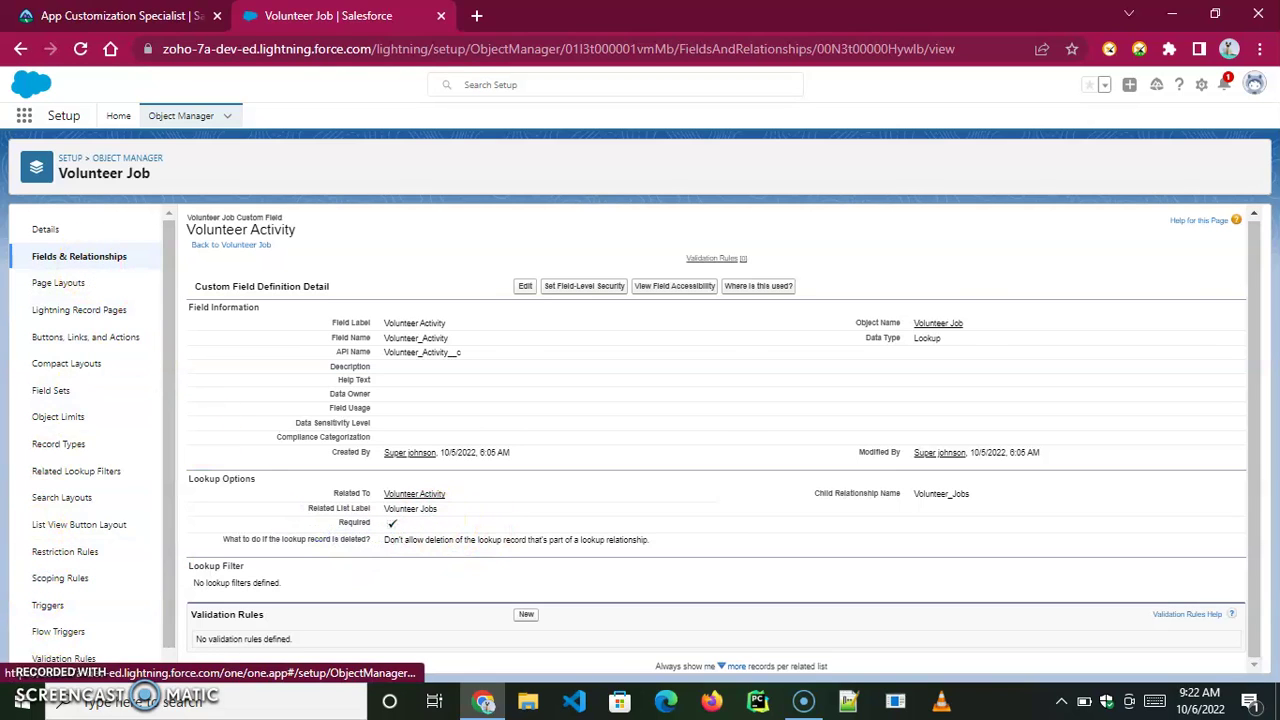
Search the object list for "Activity" and open the fields and relationships of the Volunteer Activity object.
click(191, 117)
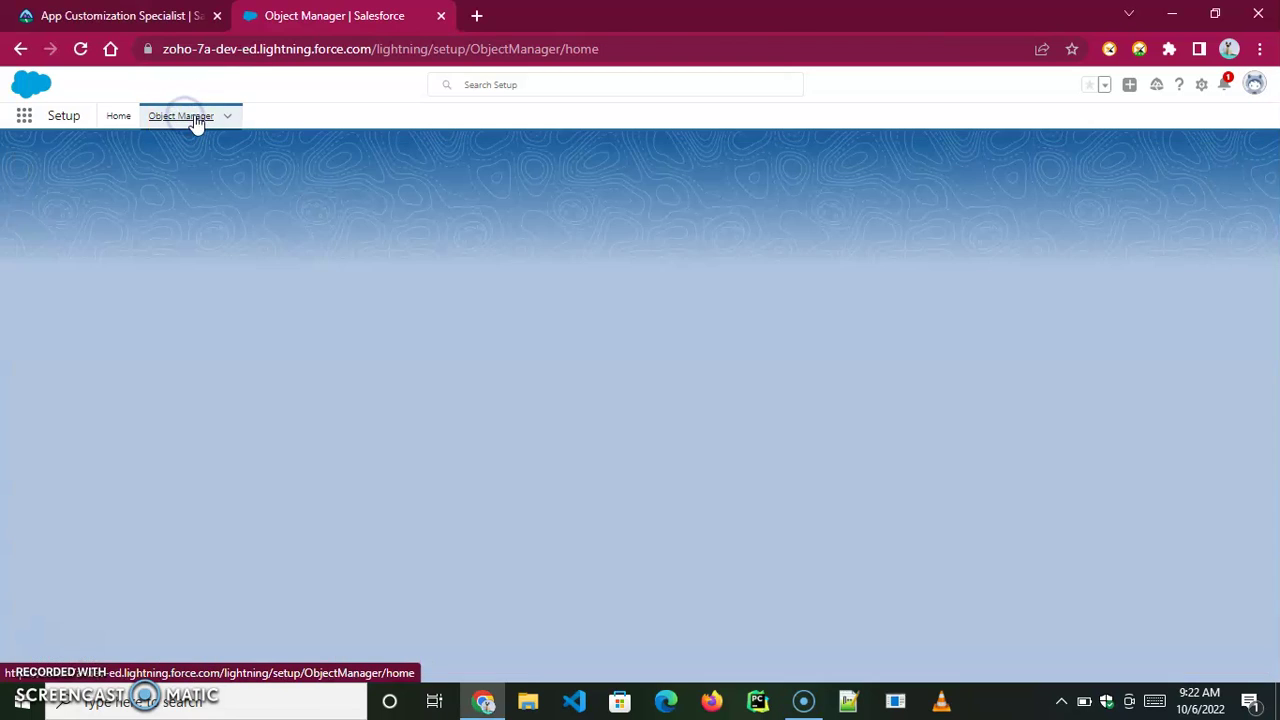
click(1001, 168)
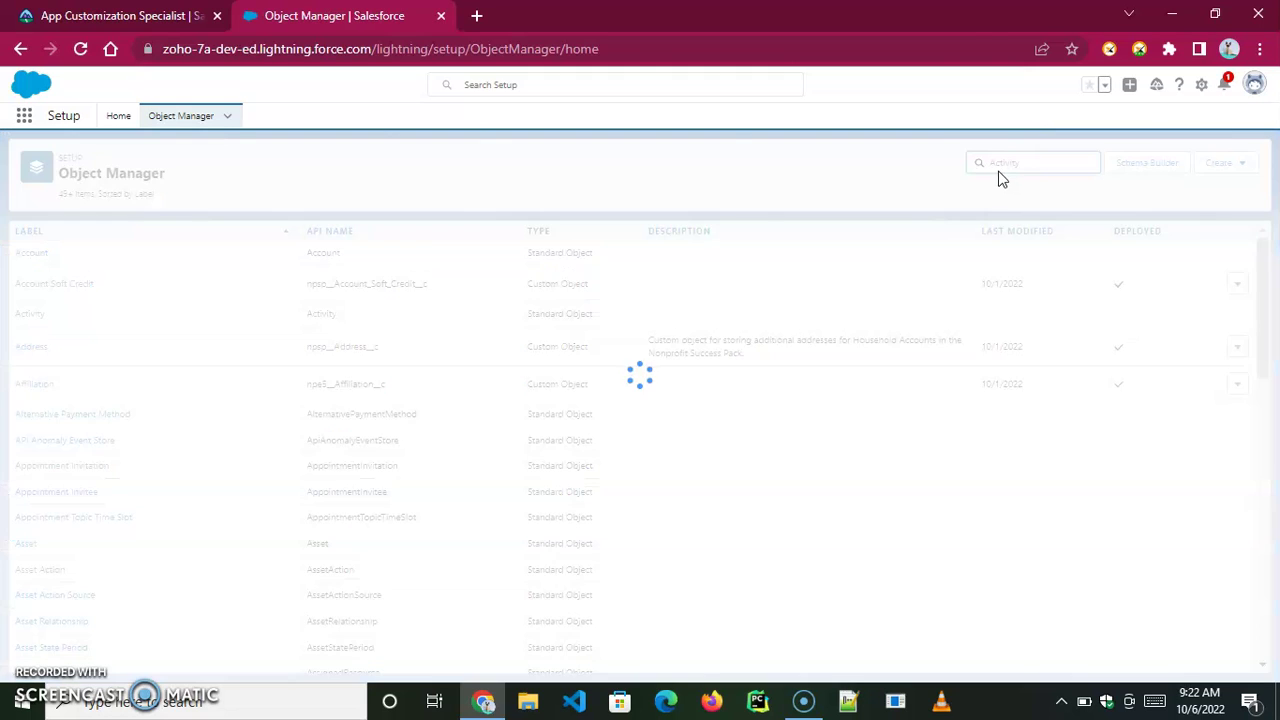
click(37, 285)
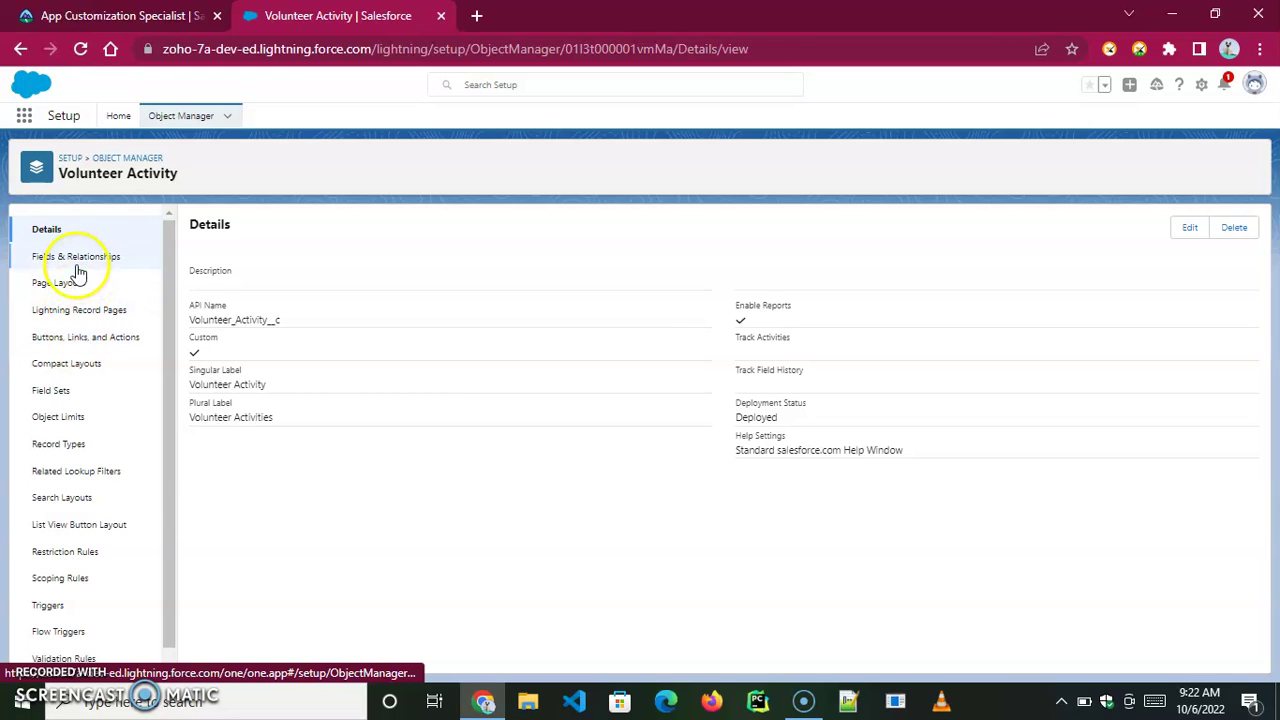
click(78, 262)
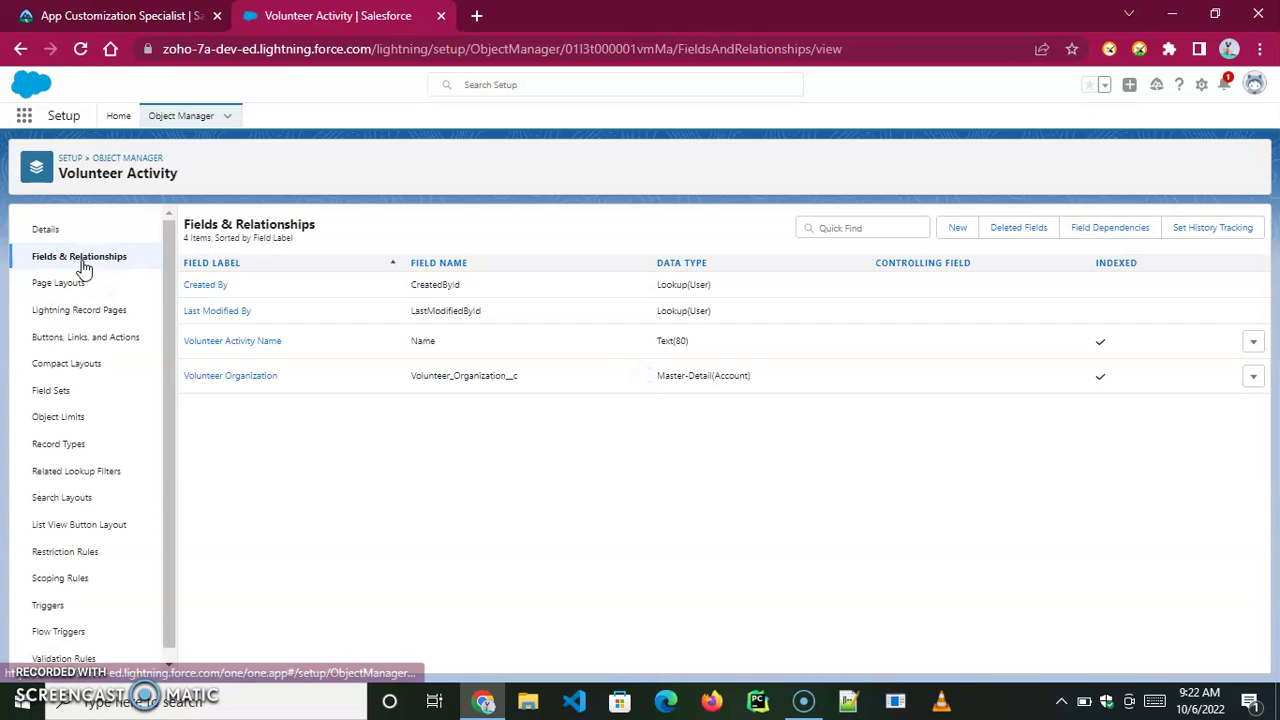
Open the Volunteer Organization field of Volunteer Activity for editing and bring up its lookup filter settings.
click(245, 383)
drag(795, 385, 200, 393)
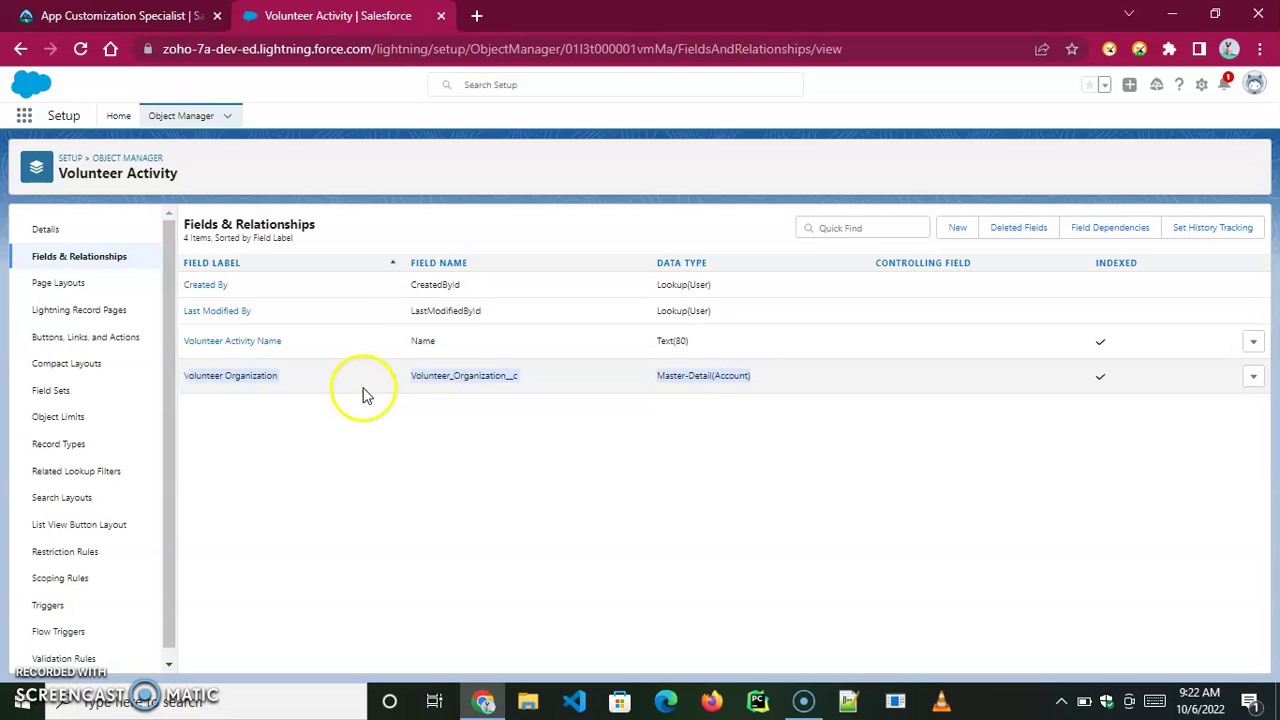
click(214, 385)
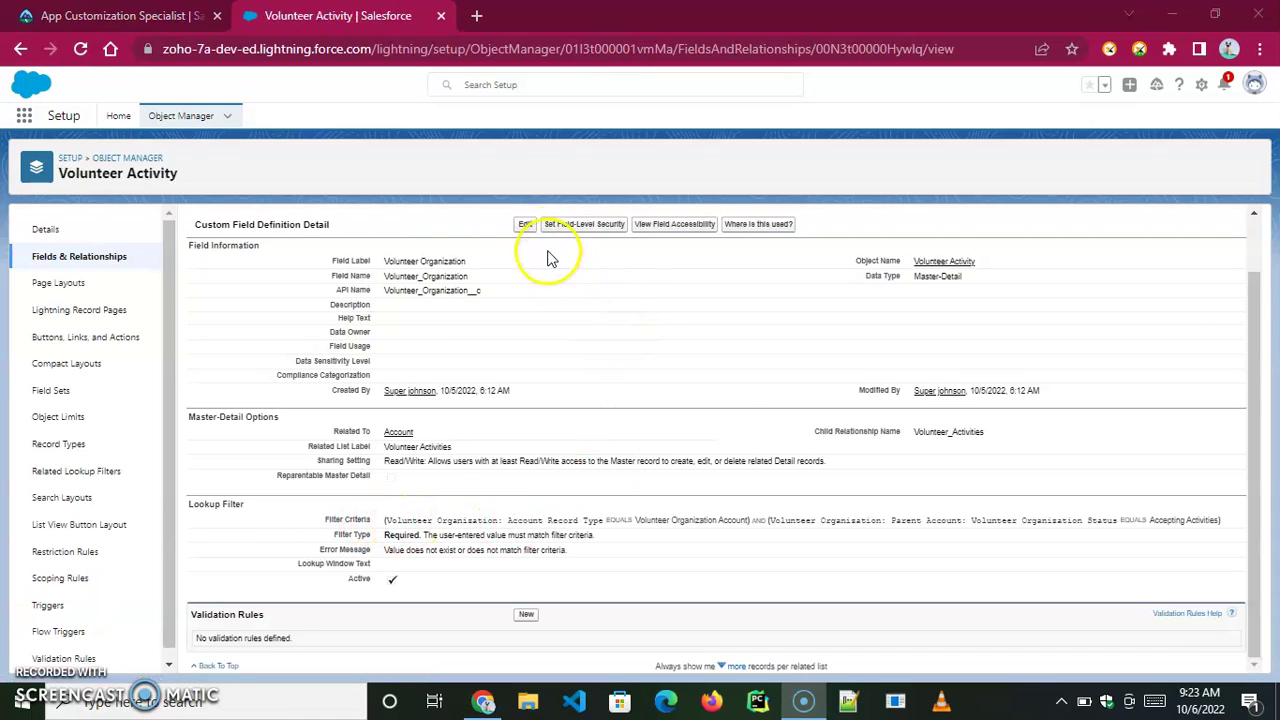
click(525, 225)
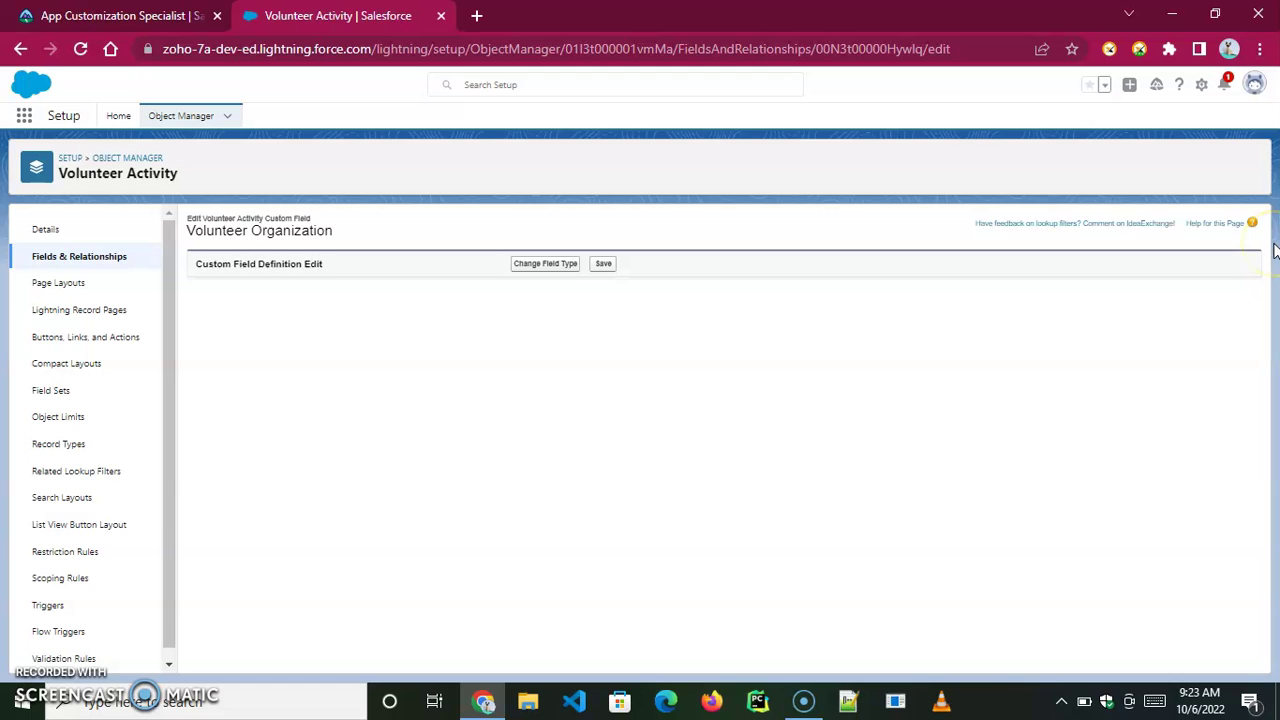
drag(1257, 314, 1250, 415)
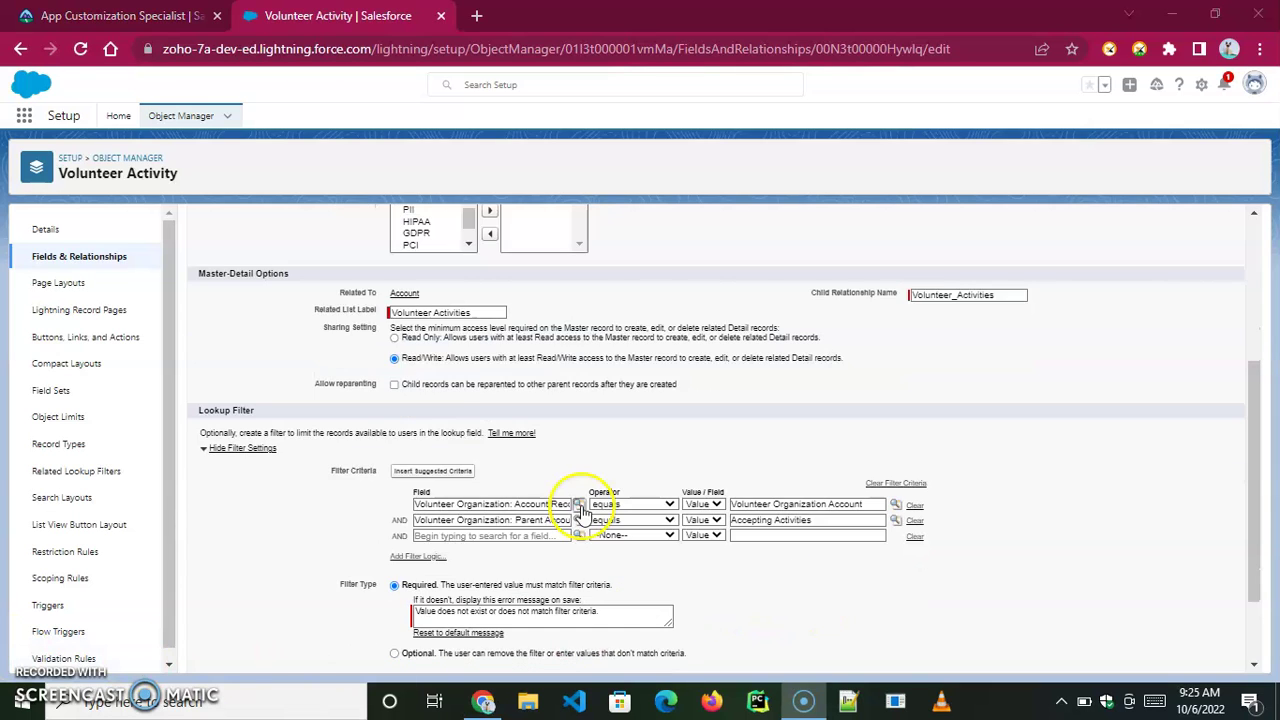
Examine the fields behind the two lookup filter criteria, Account Record Type and Parent Account: Volunteer Organization Status, without changing them.
click(578, 503)
click(848, 460)
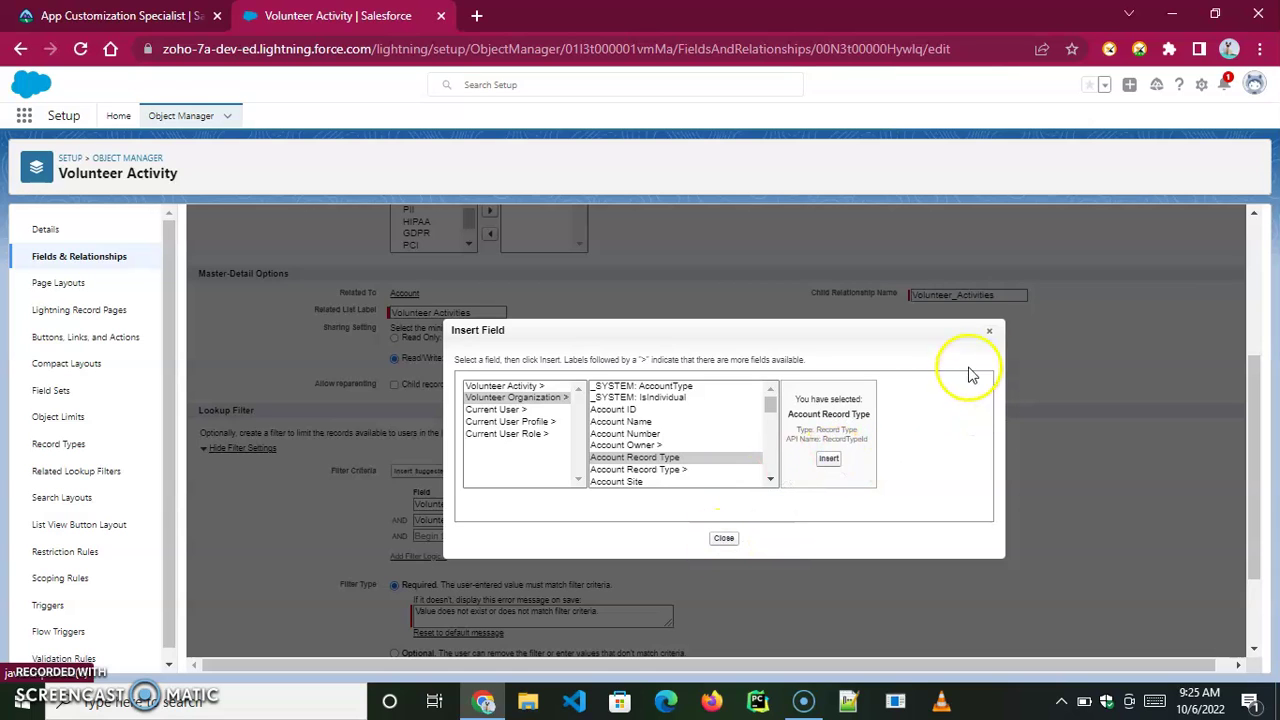
click(991, 333)
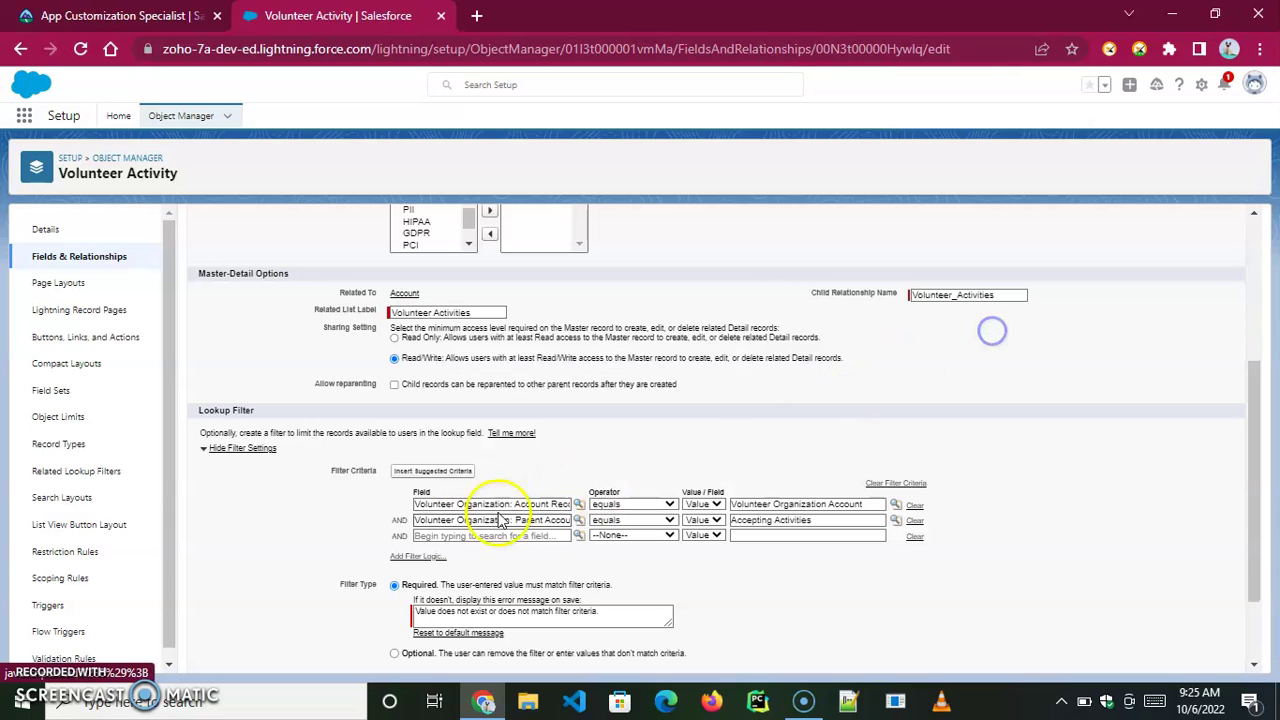
click(578, 520)
drag(648, 510, 666, 531)
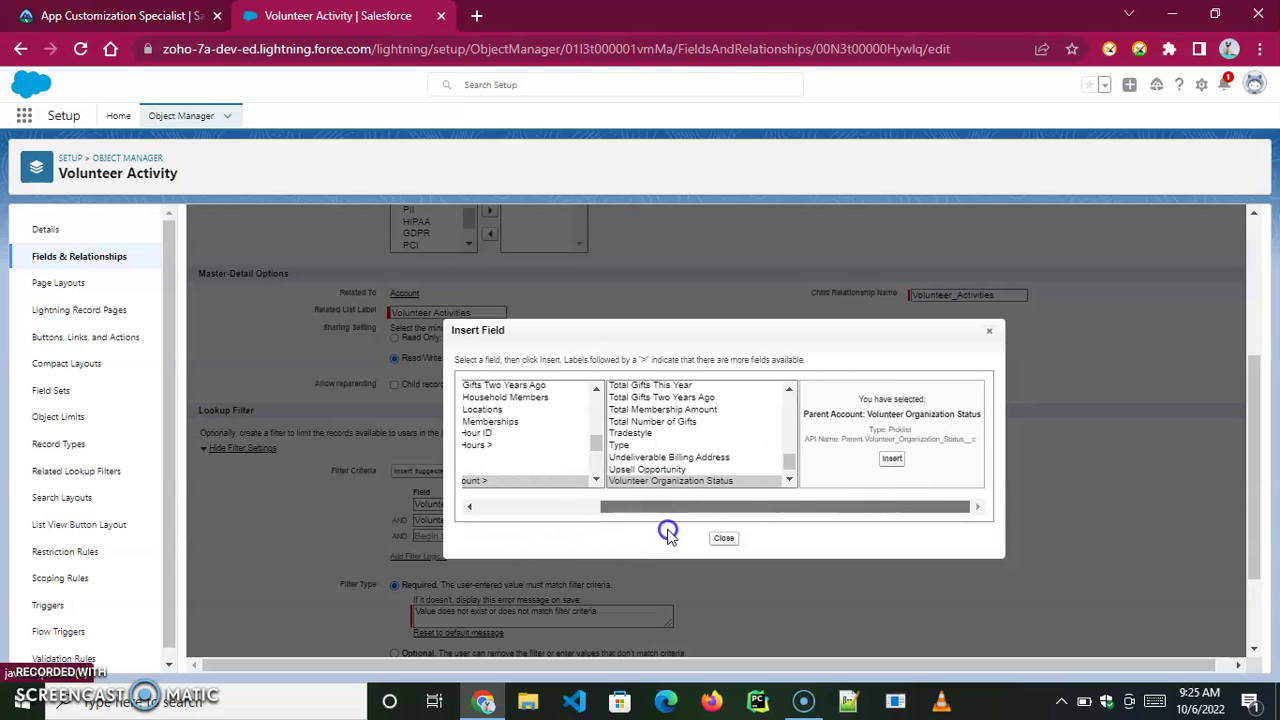
click(989, 331)
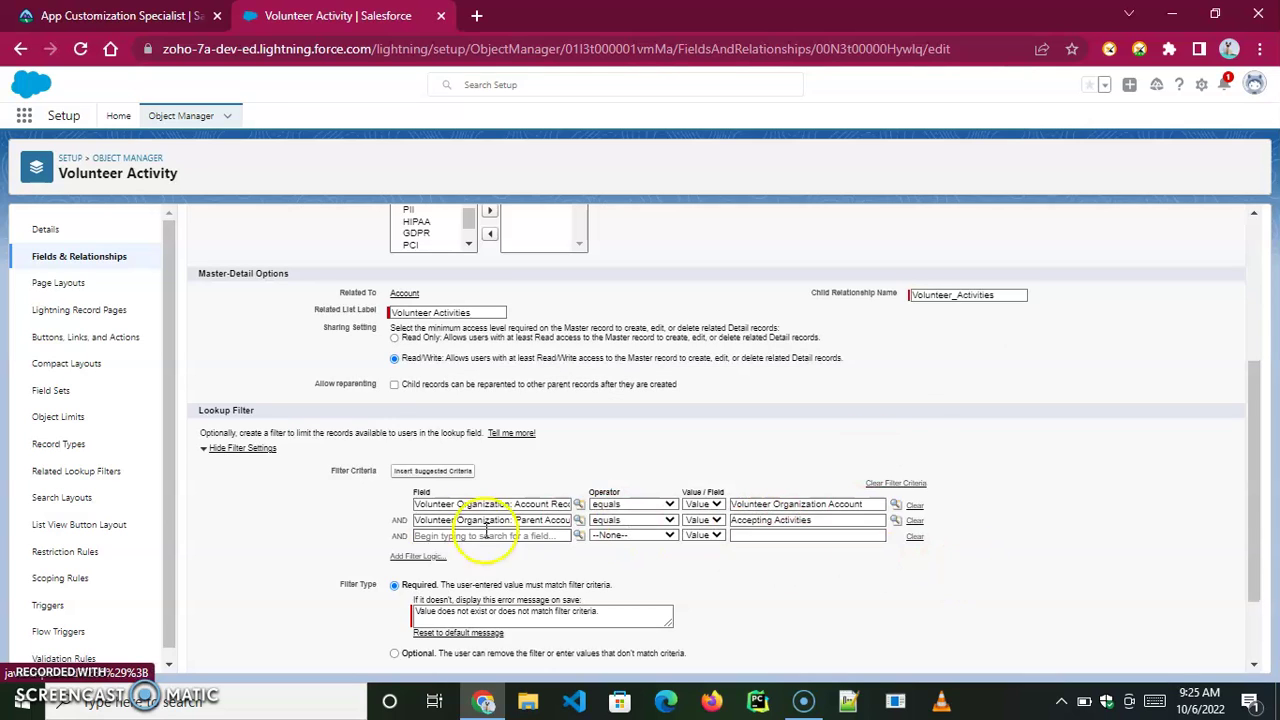
scroll(450, 530, up, 3)
Search the object list for "worker" and open the fields and relationships of the Volunteer Shift Worker object.
click(200, 116)
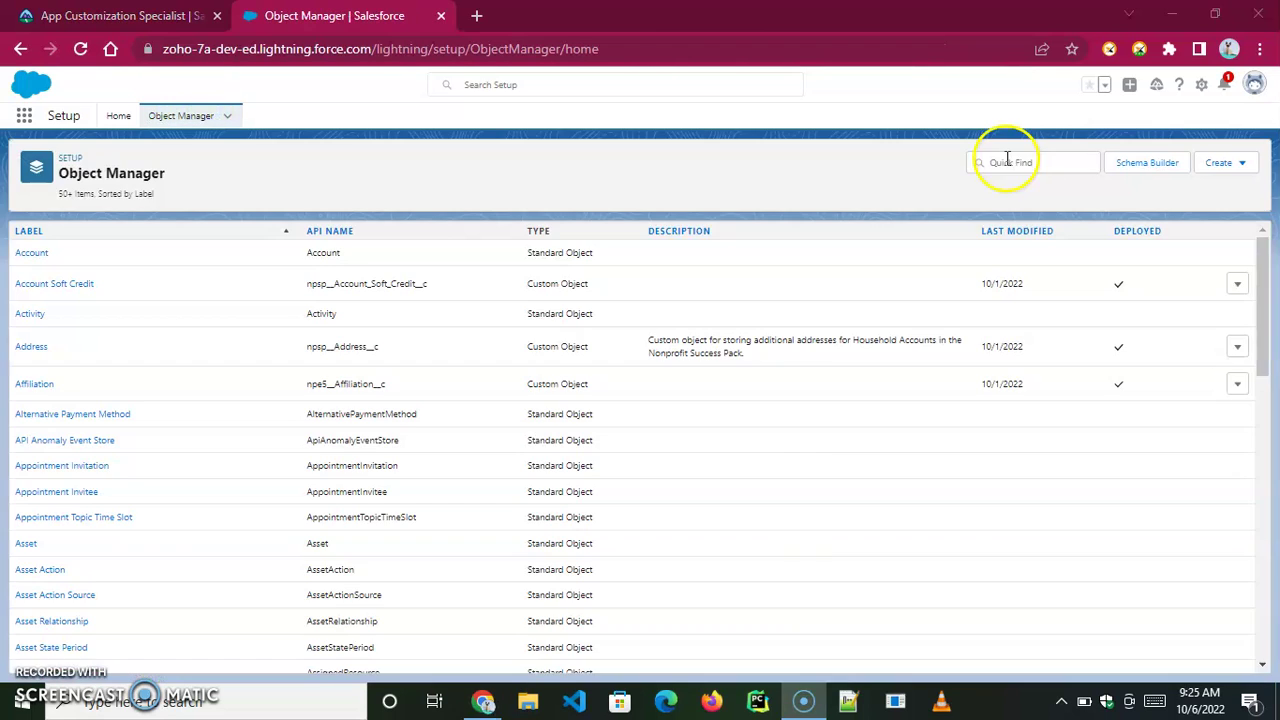
click(1010, 162)
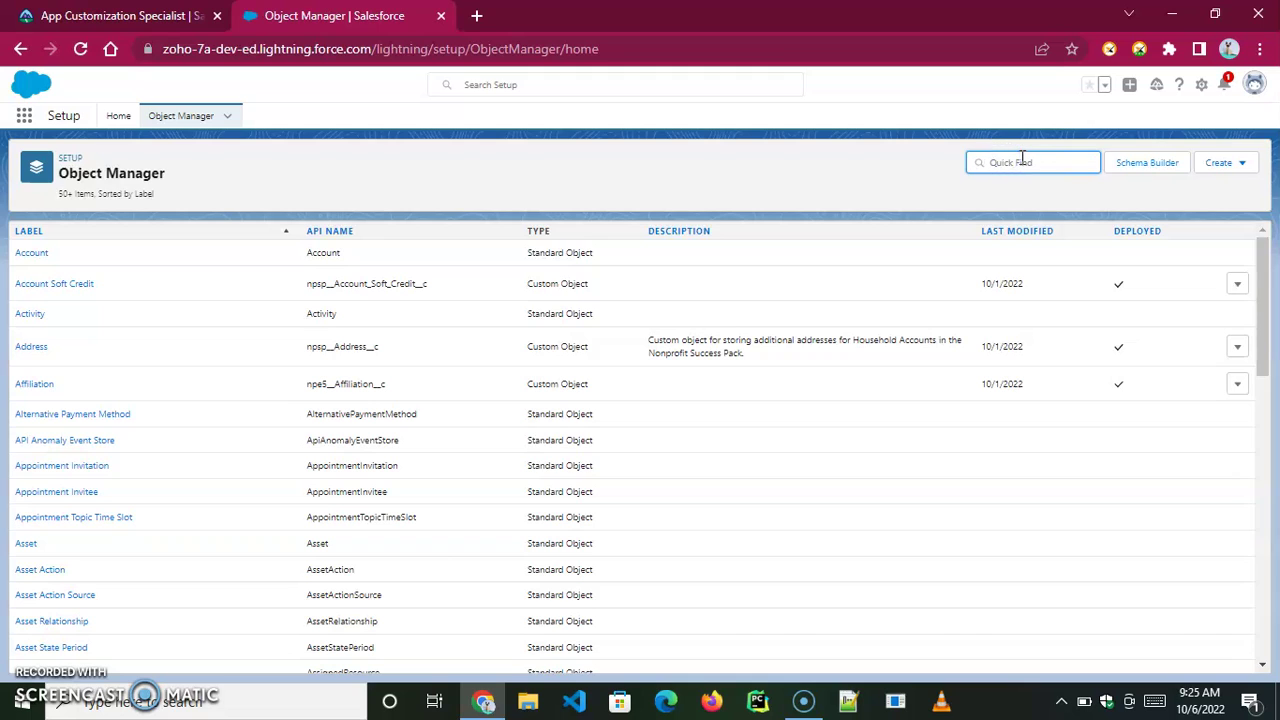
text(worker)
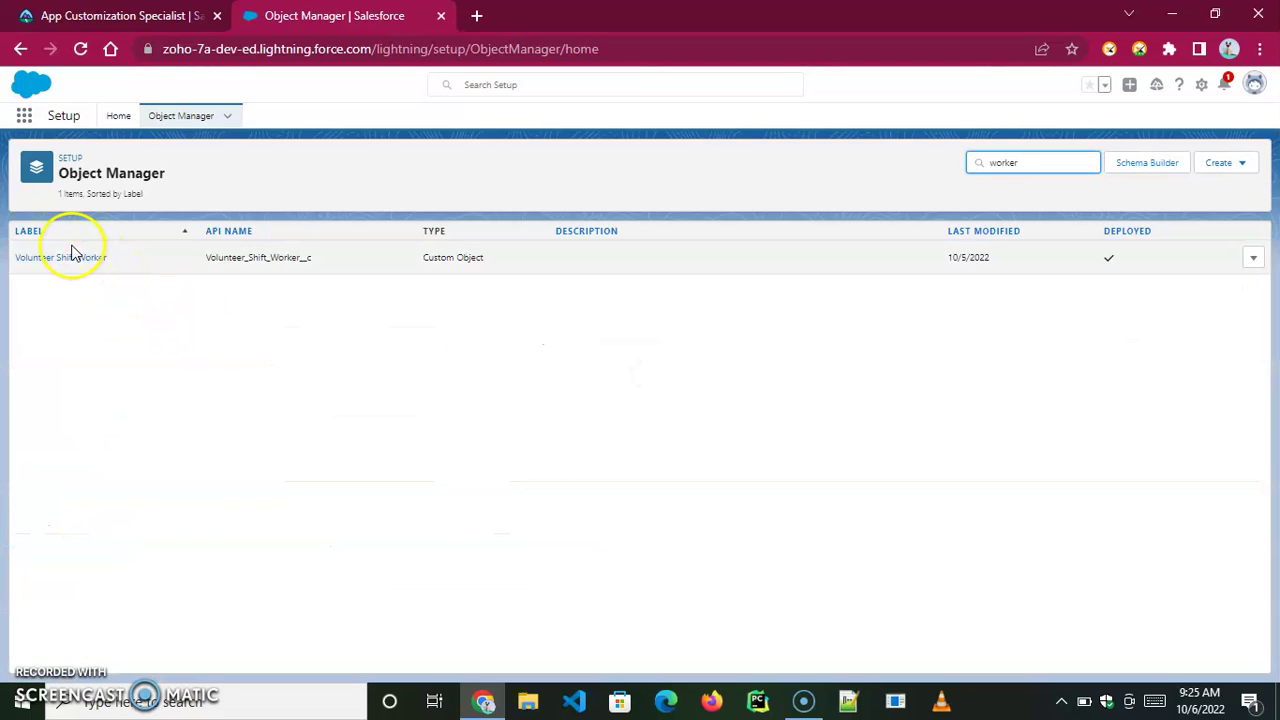
click(64, 257)
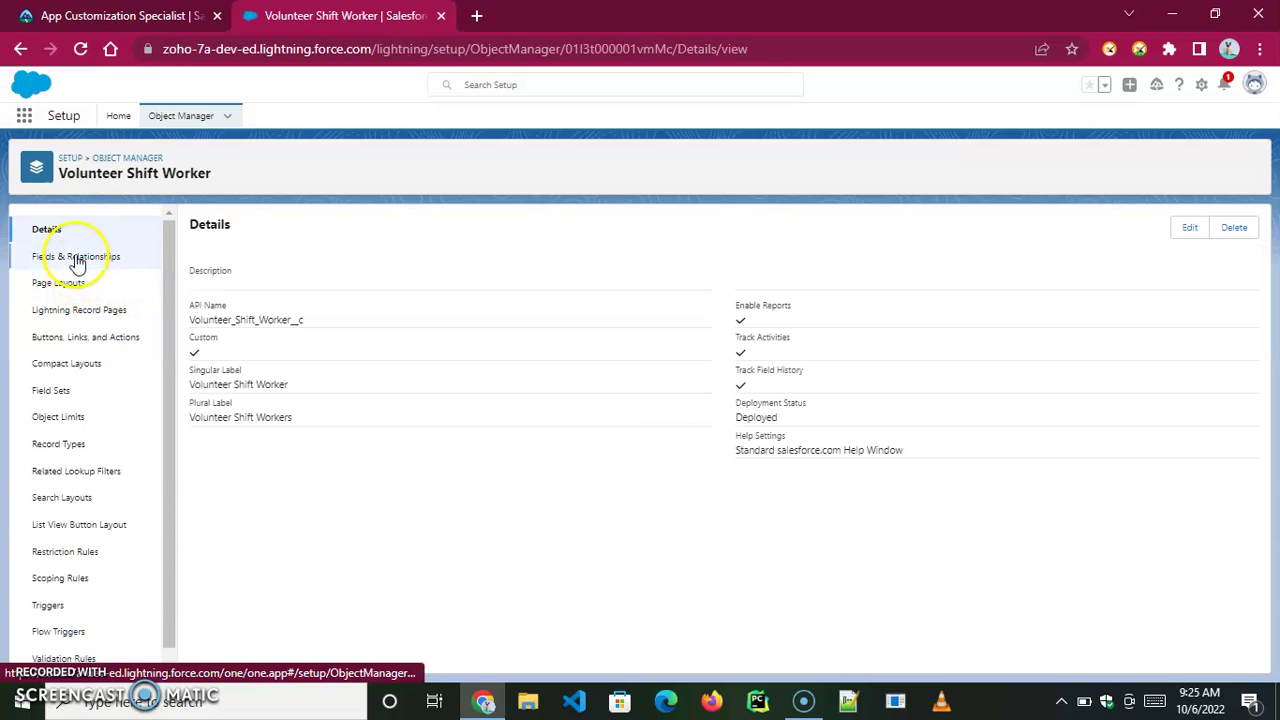
click(79, 258)
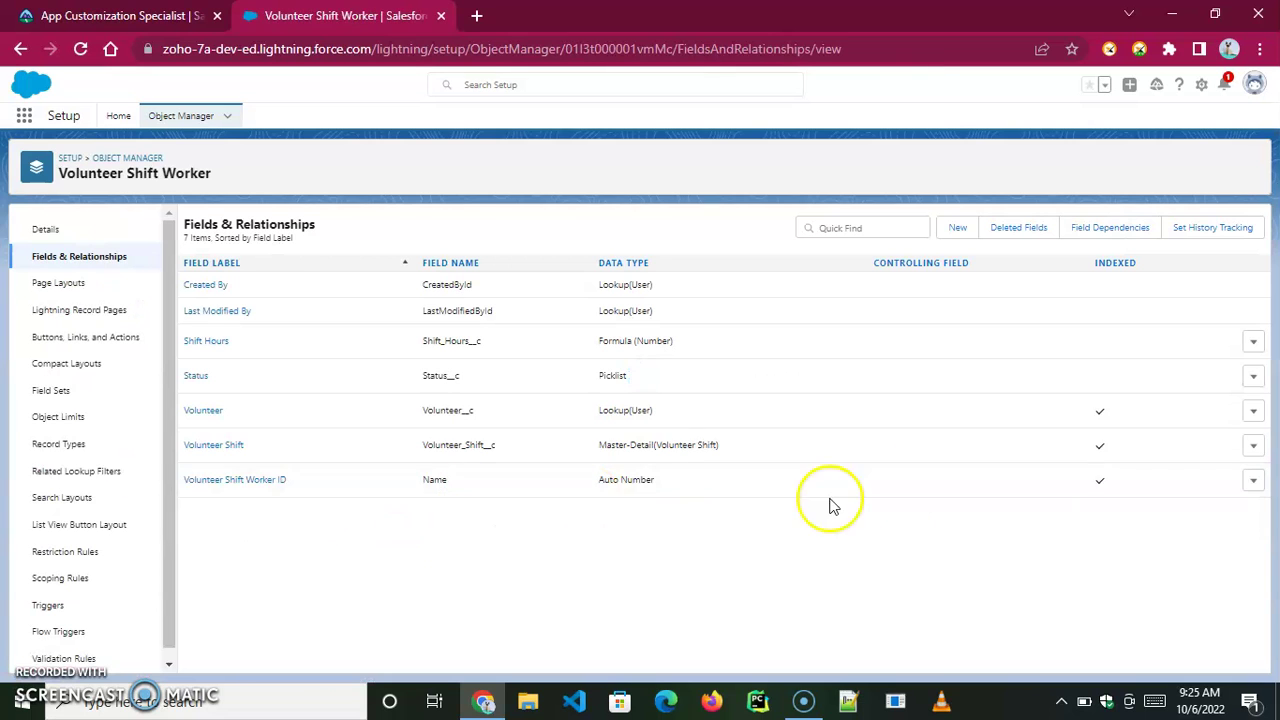
Open the Status field of Volunteer Shift Worker and examine its data type, picklist values and default value.
drag(663, 380, 222, 387)
click(216, 381)
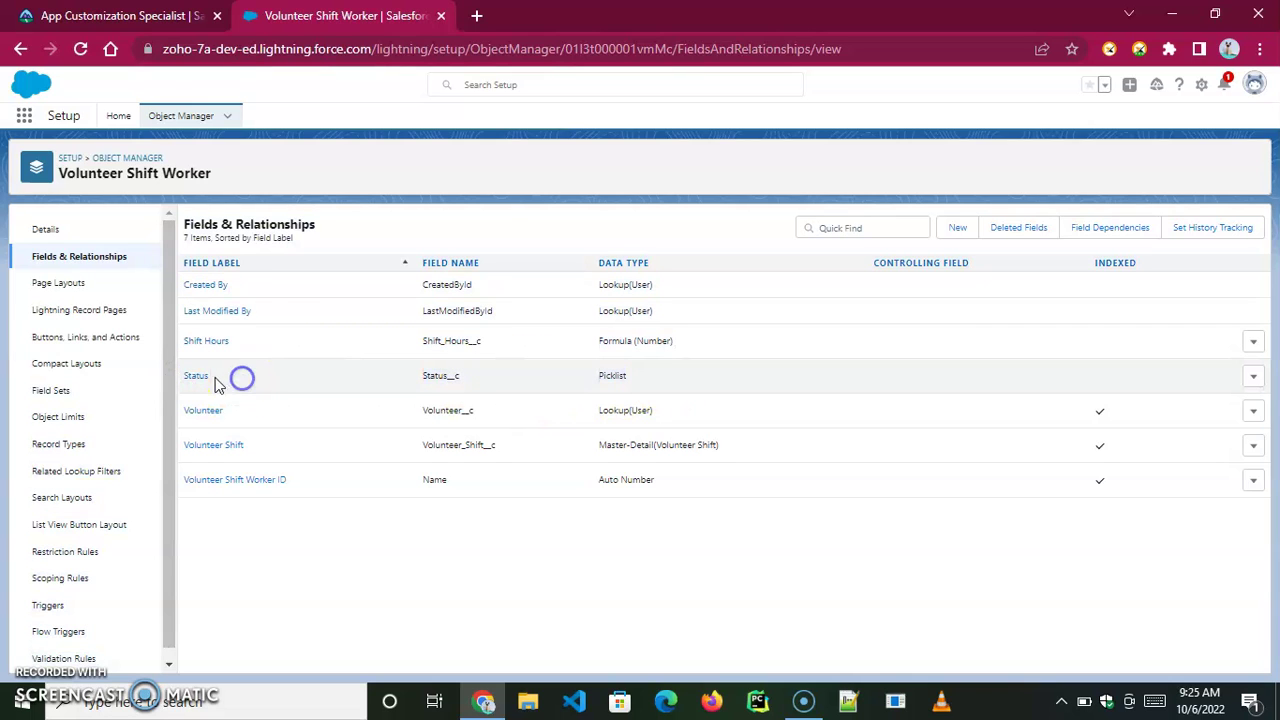
click(205, 375)
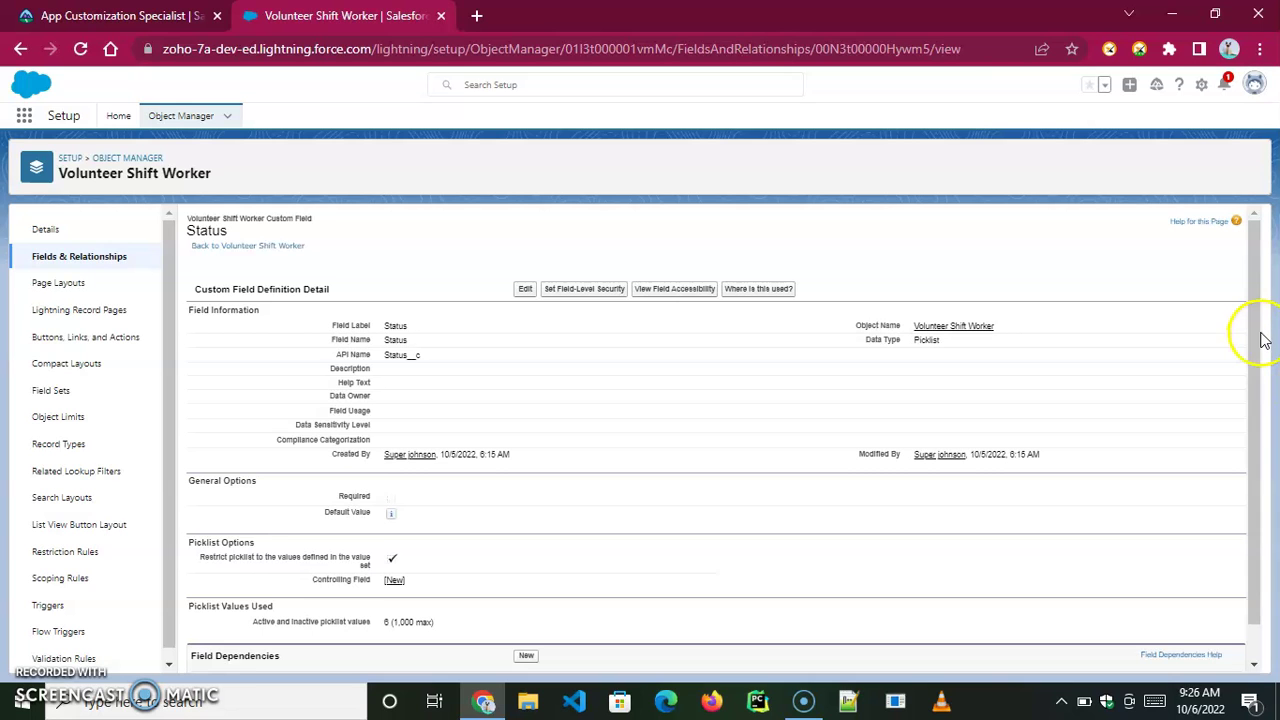
drag(1248, 292, 1255, 500)
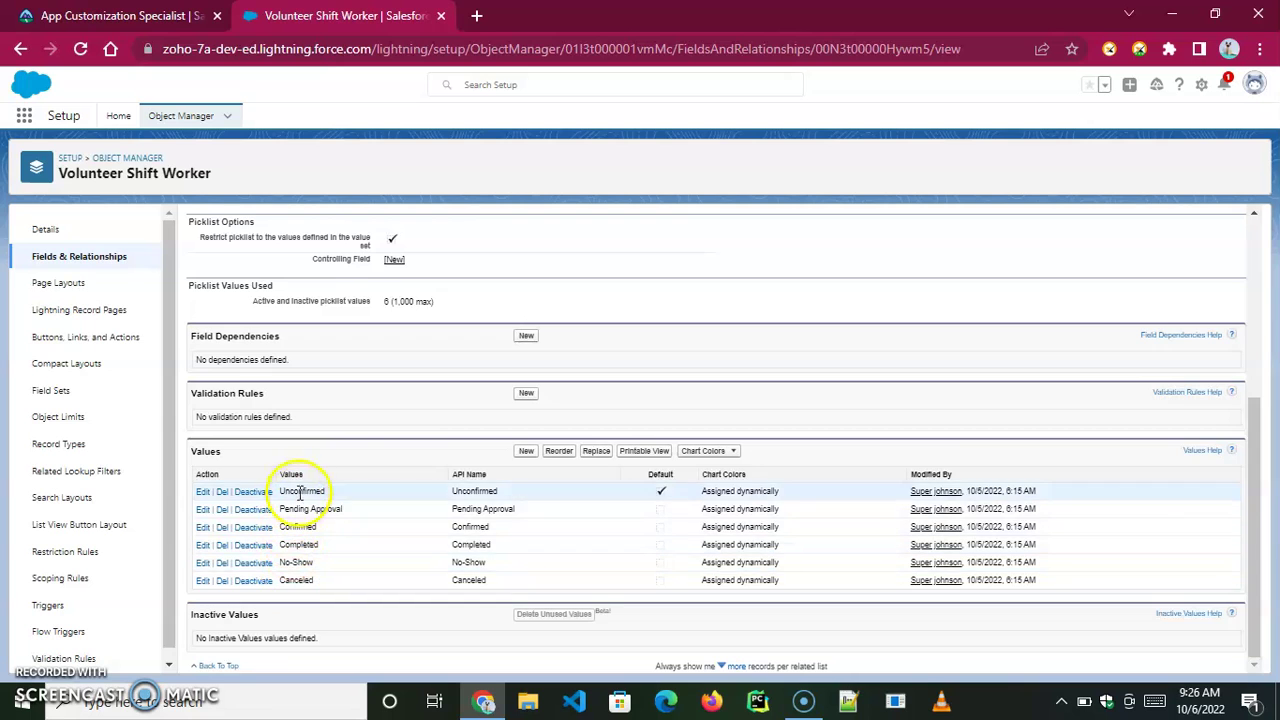
scroll(510, 432, up, 5)
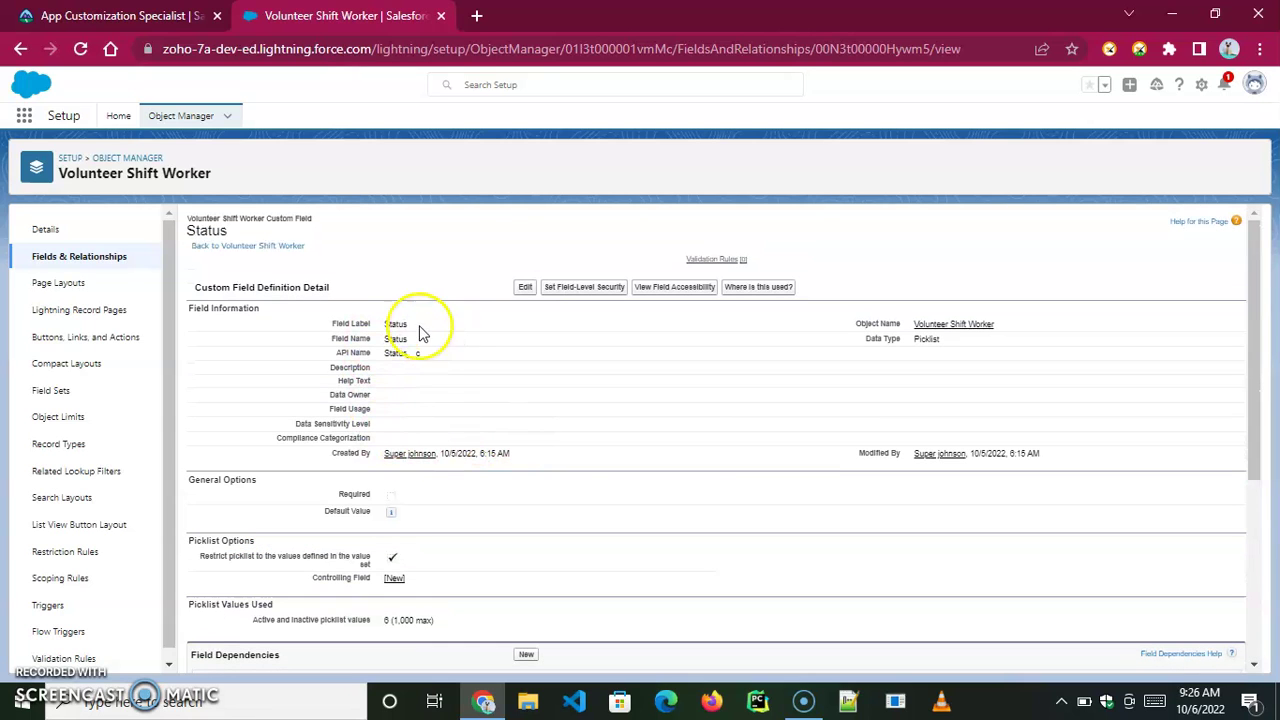
scroll(567, 496, down, 5)
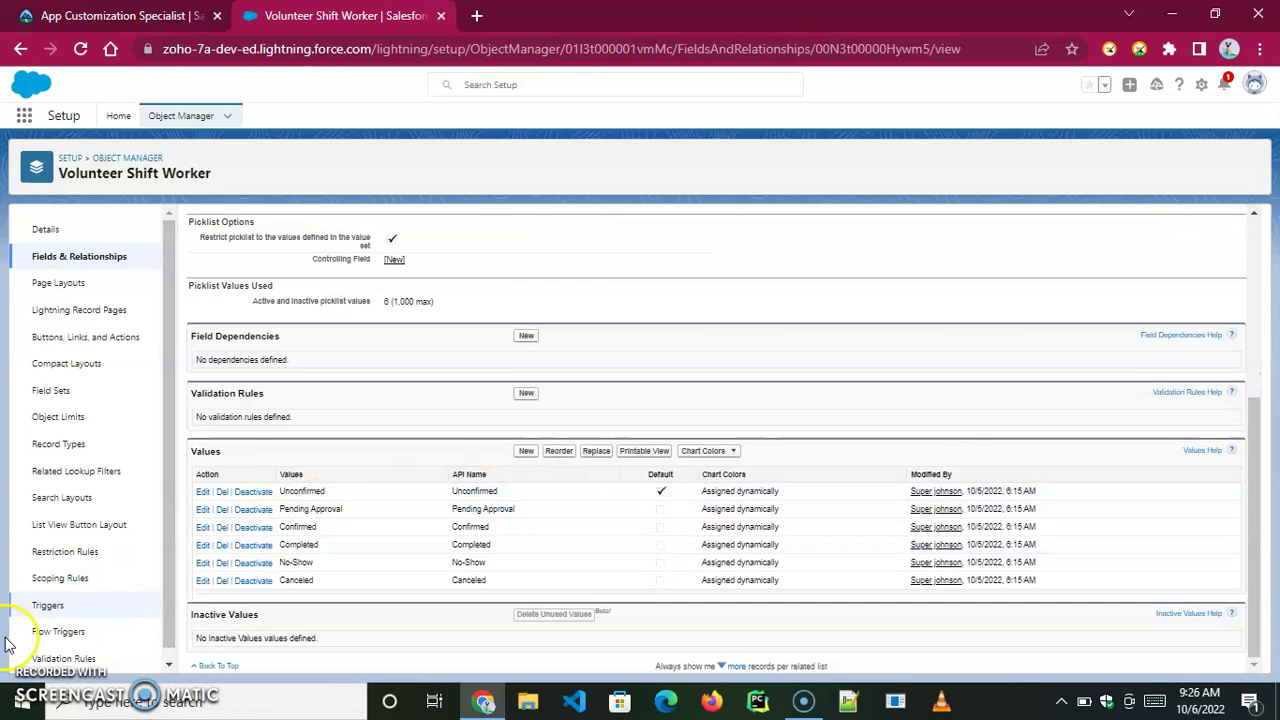
scroll(355, 527, up, 5)
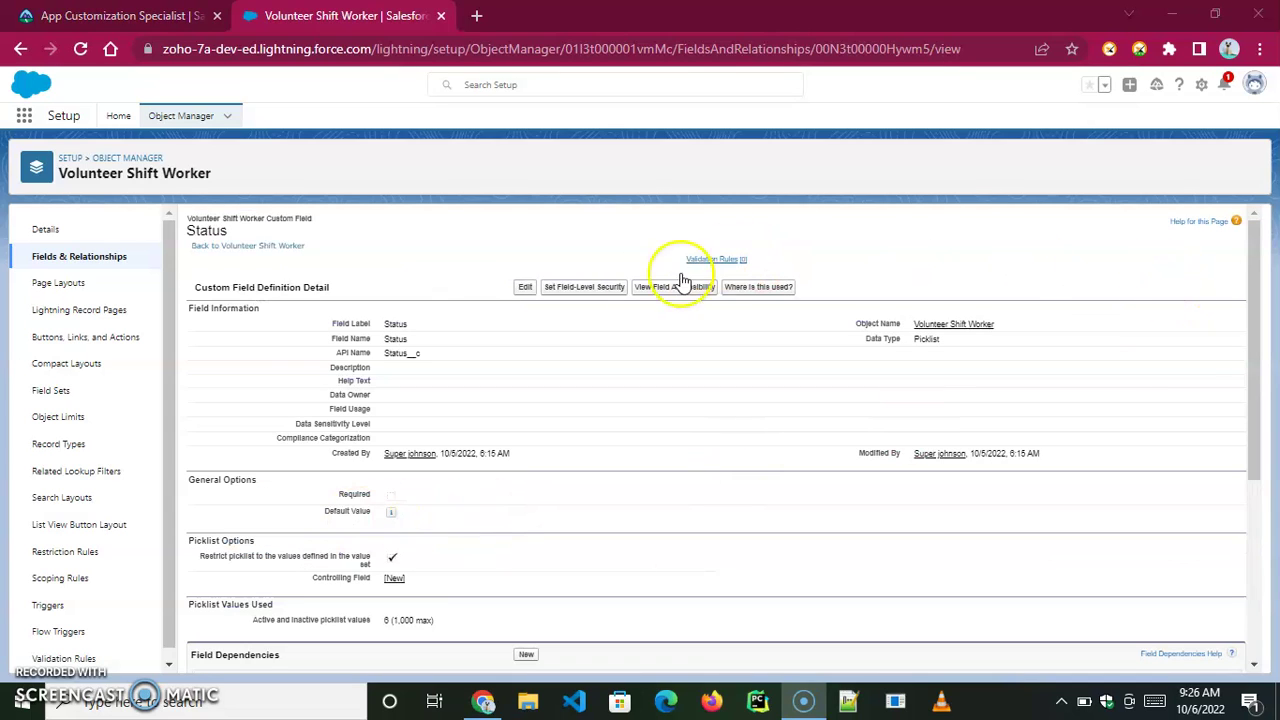
Edit the Status field so that a value is always required to save a record, and save the field.
click(522, 290)
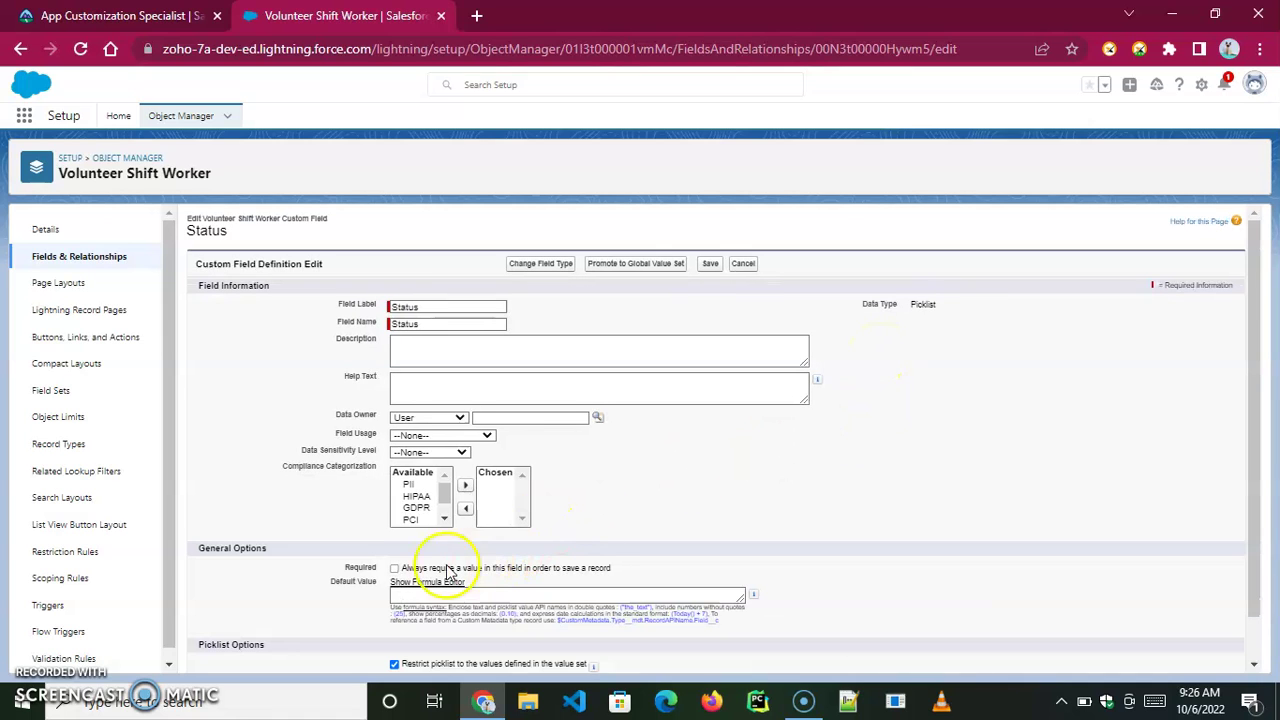
click(395, 568)
scroll(694, 517, down, 1)
scroll(740, 527, up, 1)
click(710, 263)
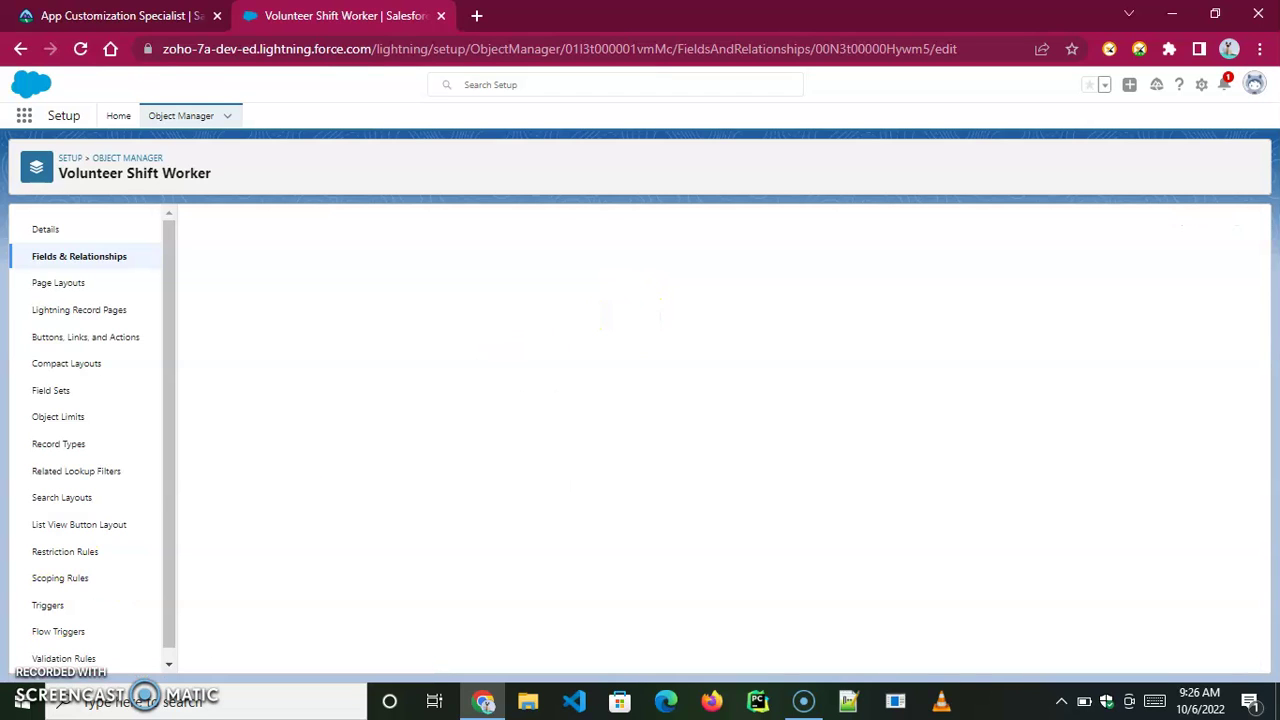
Search the object list for "Shift" and open the fields and relationships of the Volunteer Shift object.
click(190, 116)
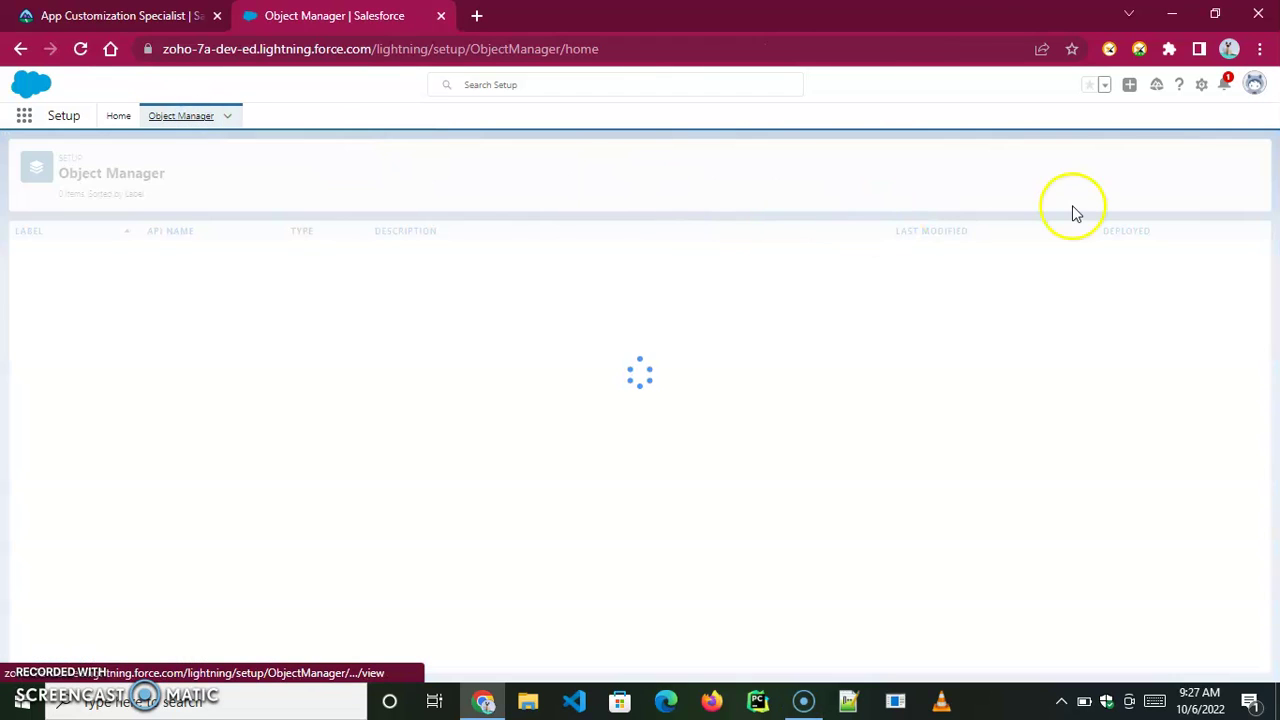
click(983, 162)
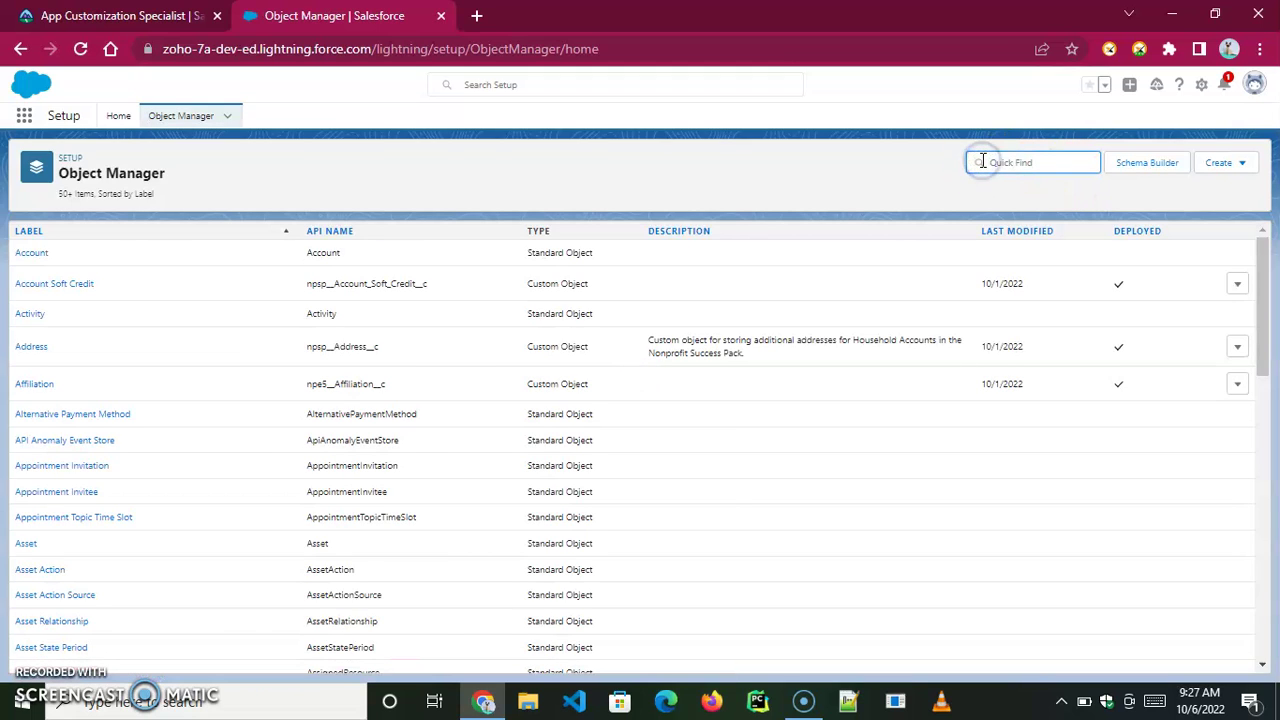
text(Shift)
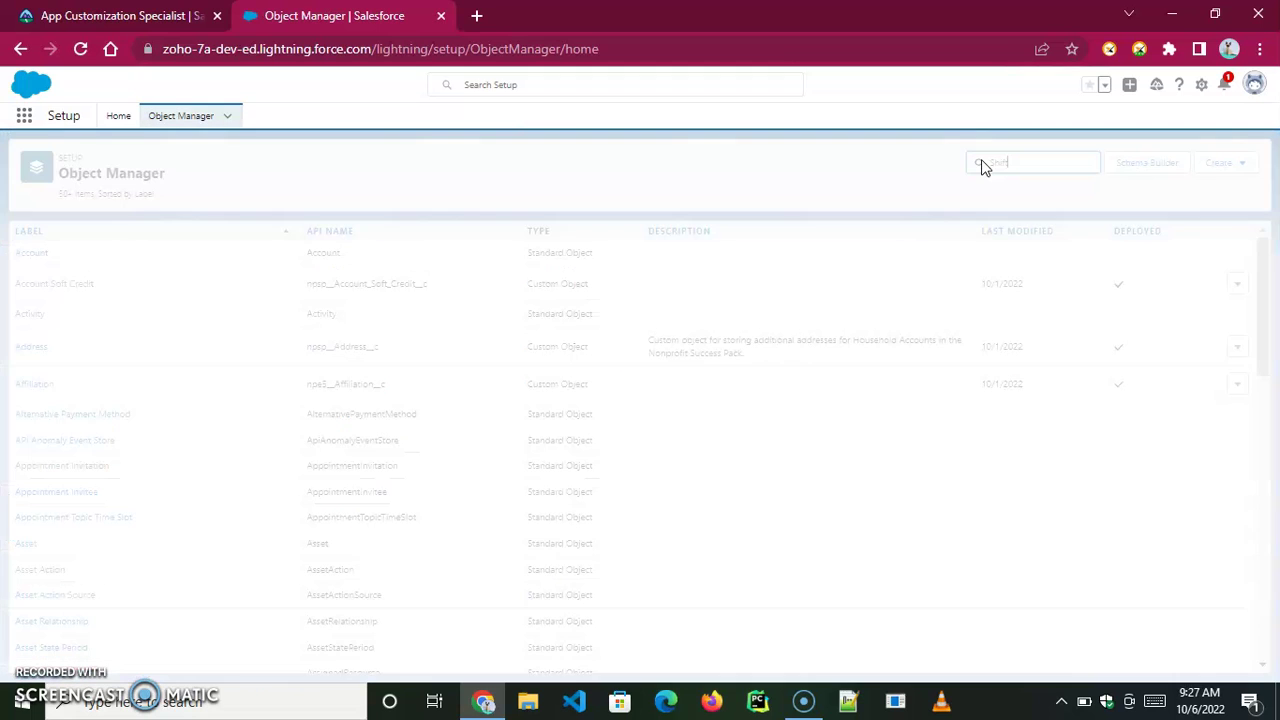
click(36, 284)
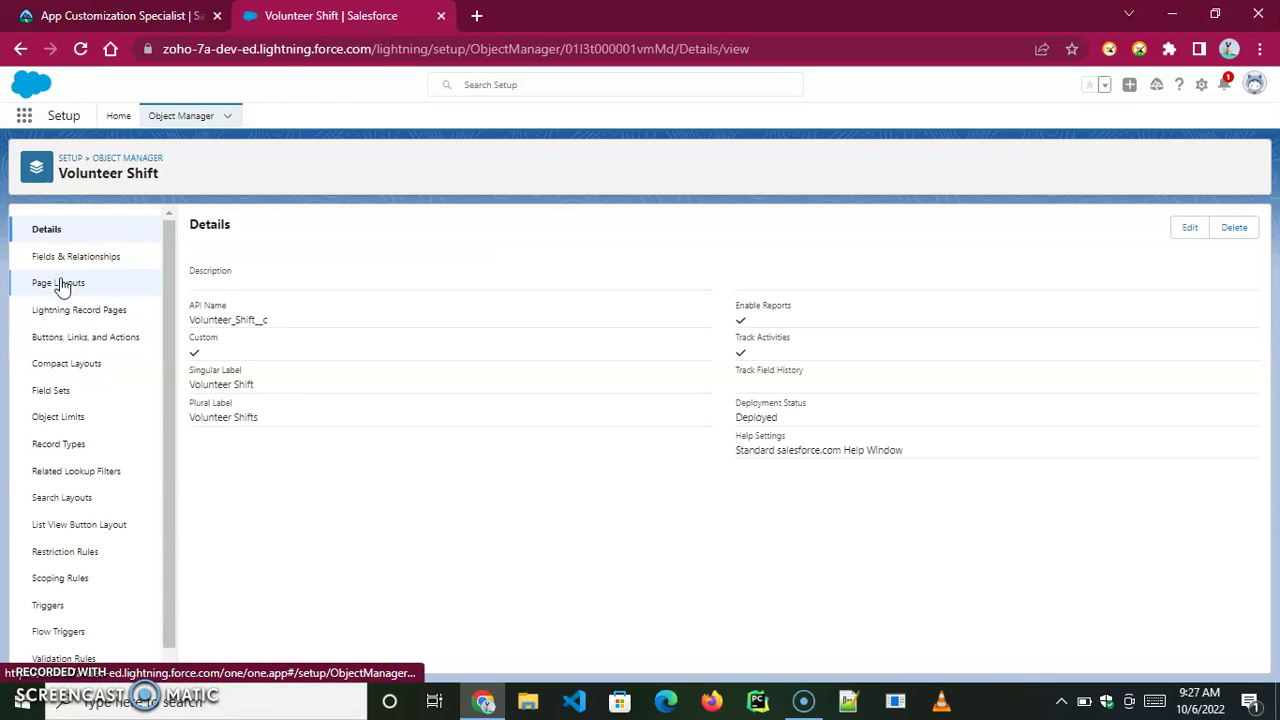
click(90, 258)
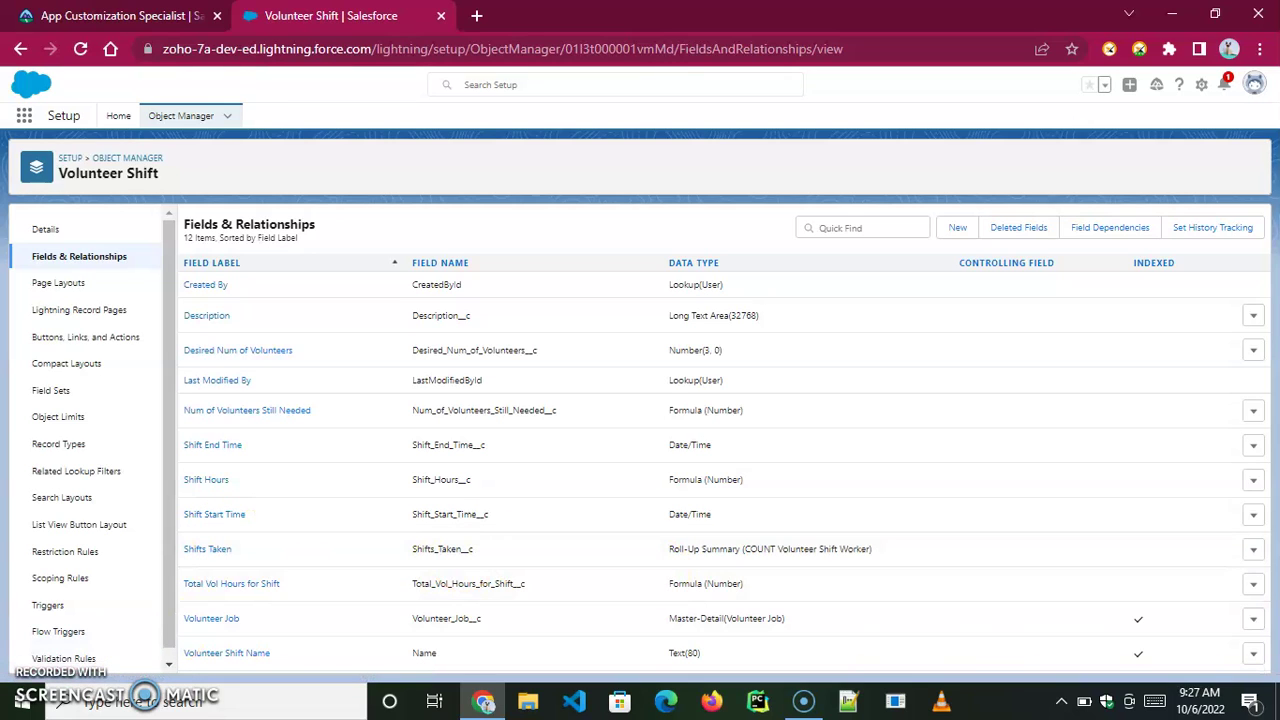
Open the Desired Num of Volunteers field for editing and make it always require a value.
drag(755, 352, 186, 350)
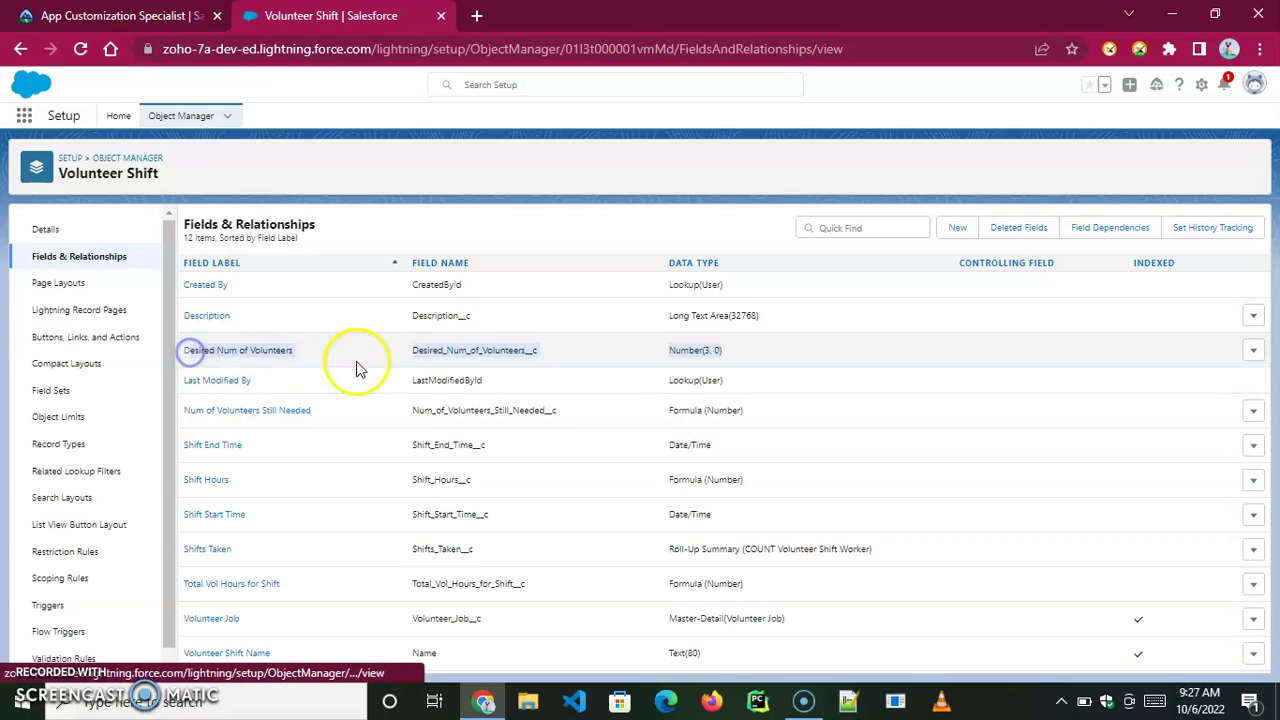
click(257, 350)
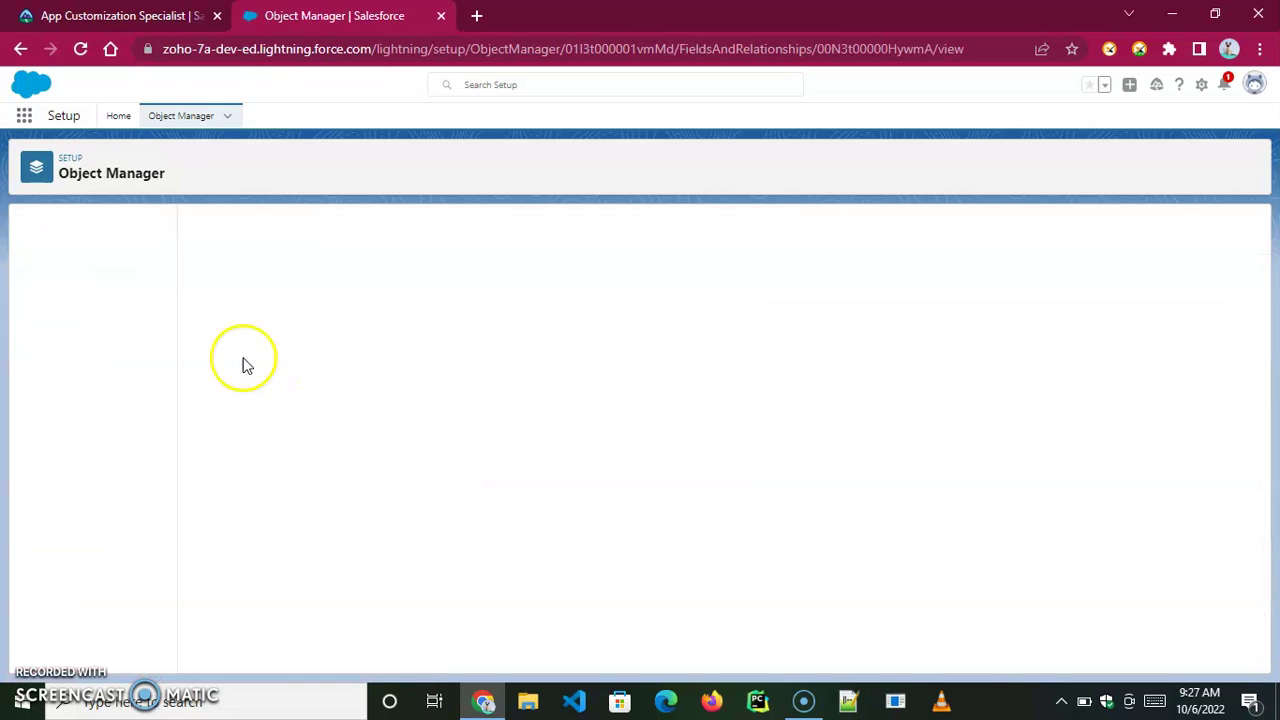
click(527, 253)
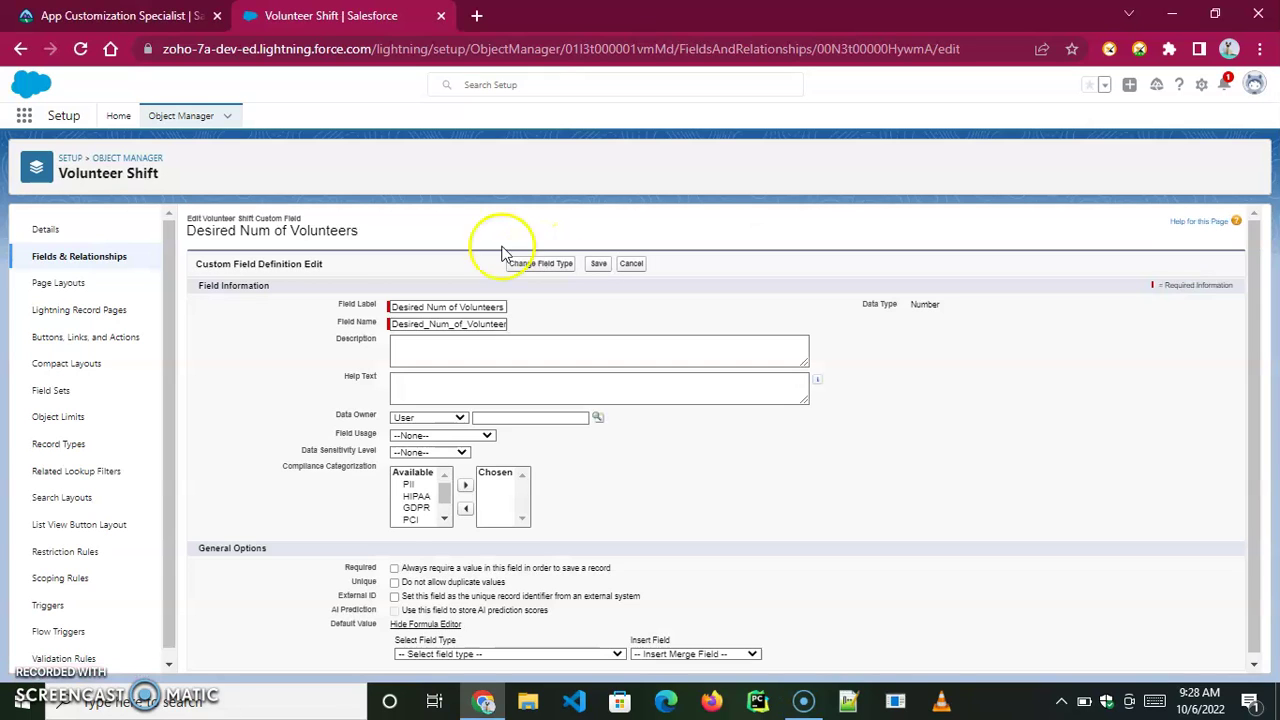
click(394, 568)
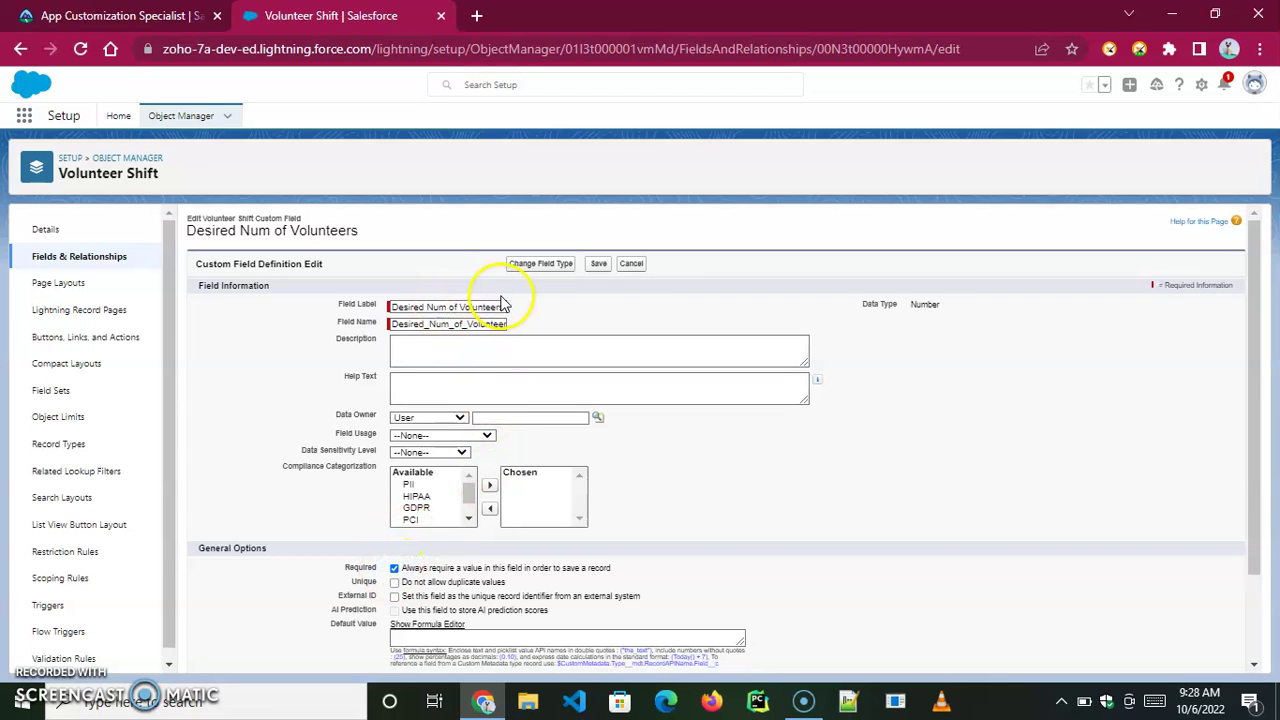
Set the field label to "Desired # of Volunteers", try the field name "Desired_#_of_Volunteers", and save the field.
click(440, 307)
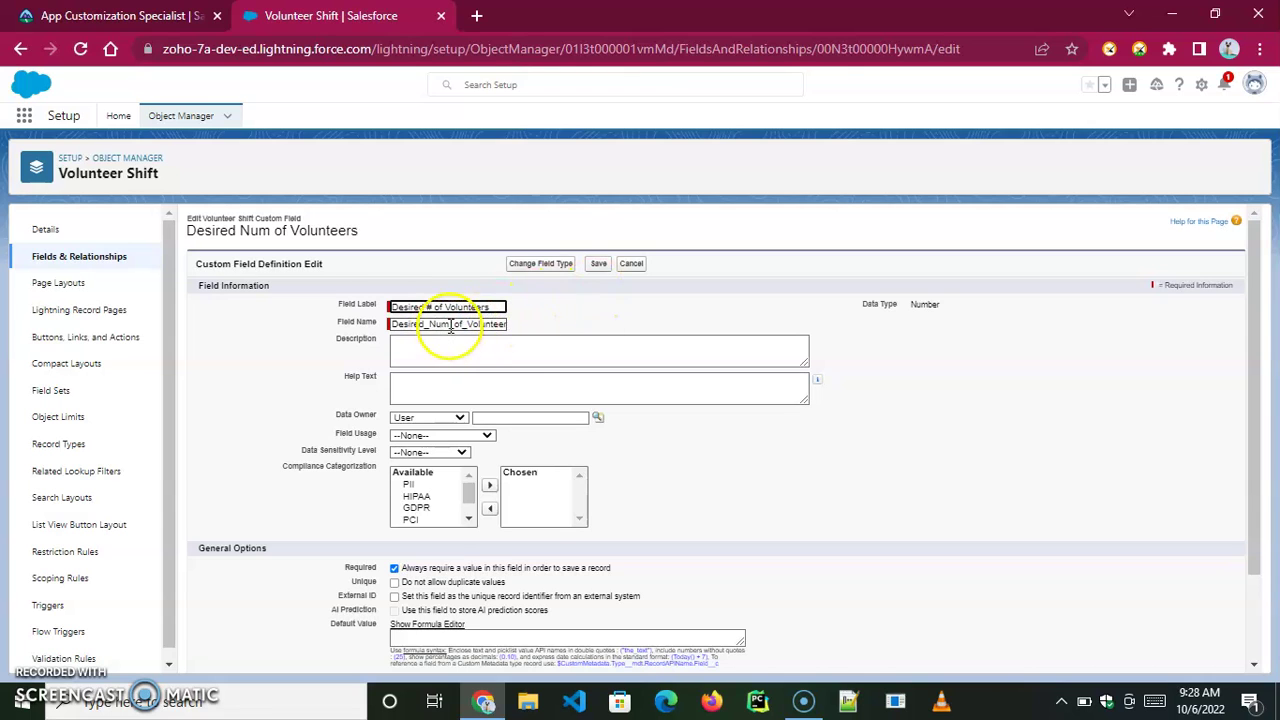
click(450, 324)
click(800, 172)
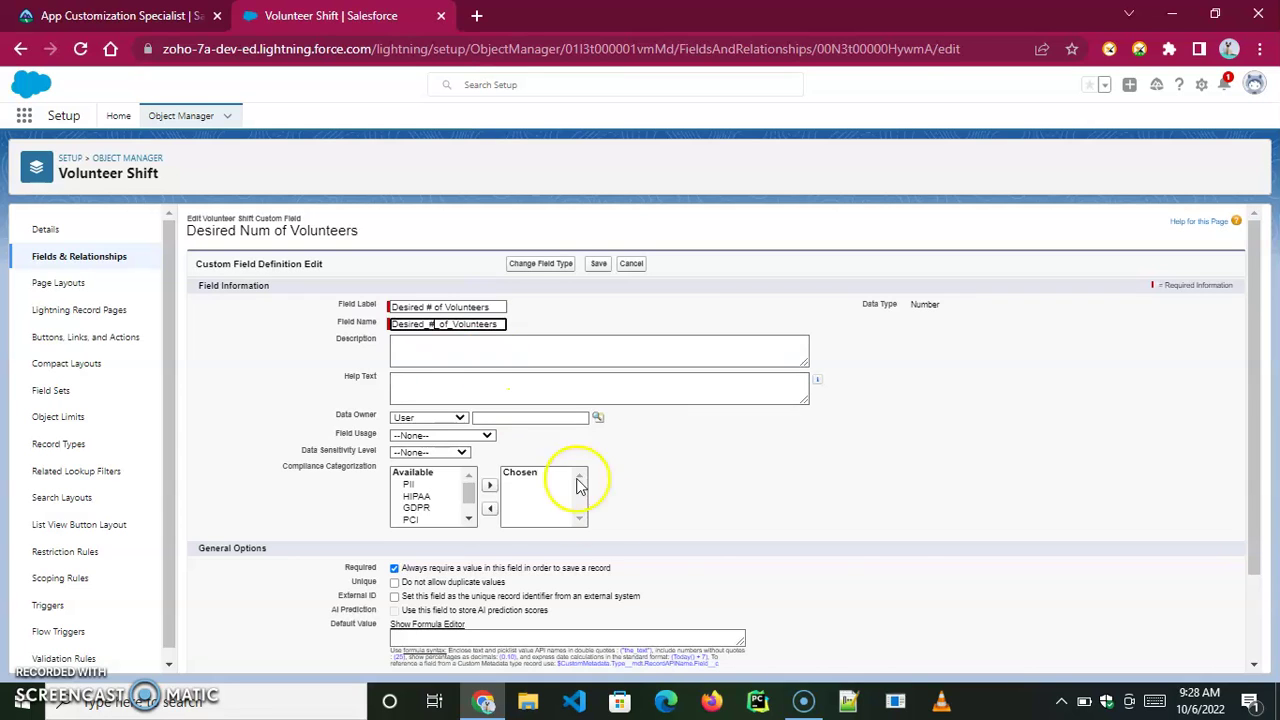
scroll(894, 560, down, 1)
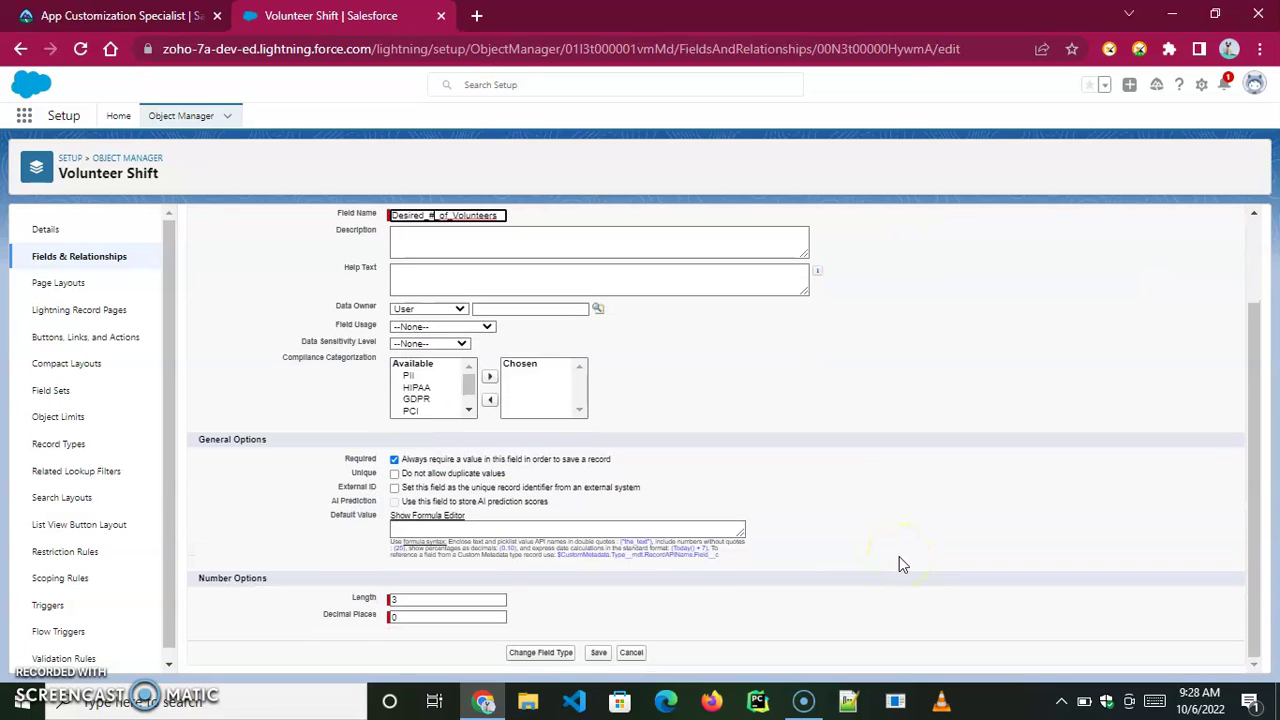
scroll(806, 568, up, 1)
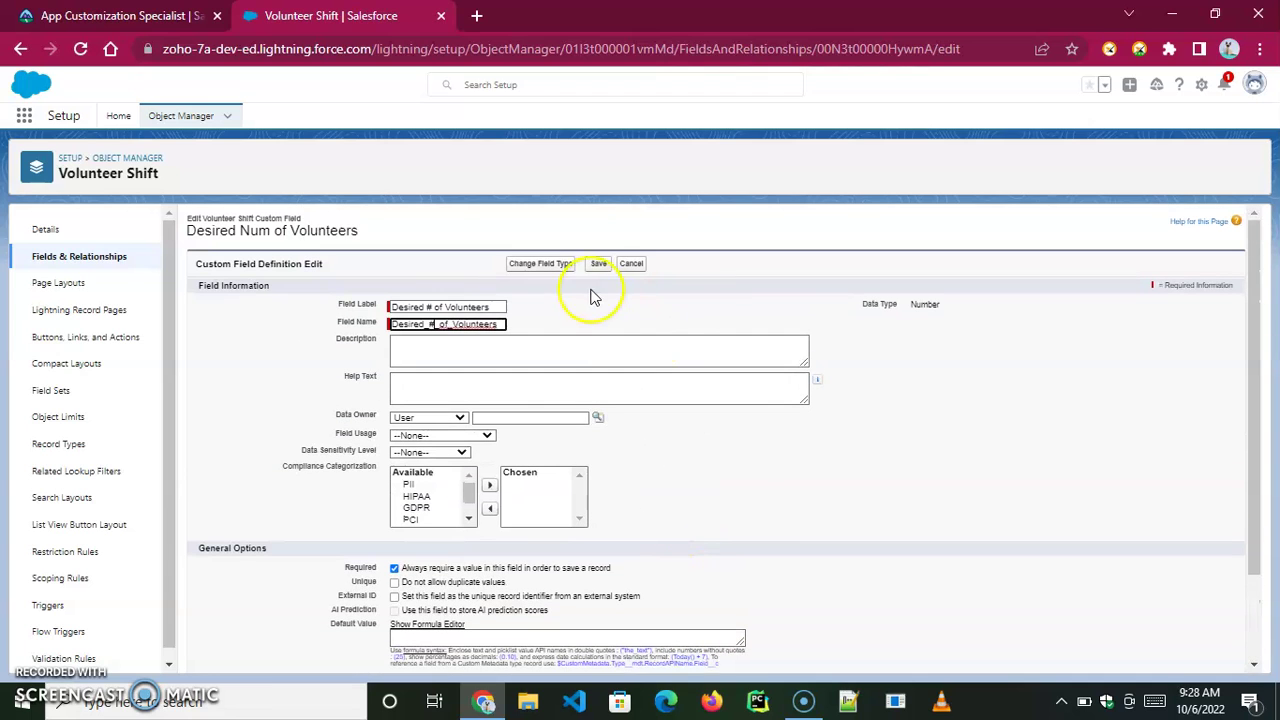
click(598, 263)
click(806, 172)
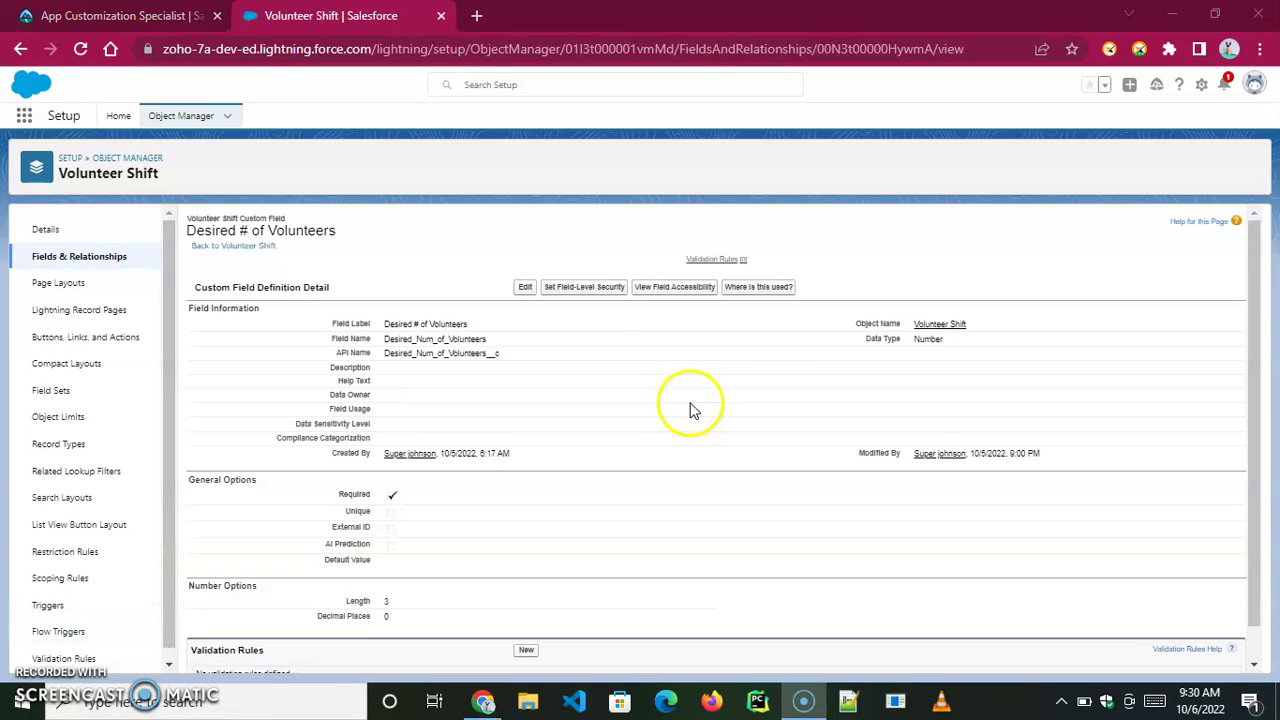
Return to the Volunteer Shift fields and open the Shifts Taken roll-up summary field to check its details.
click(101, 262)
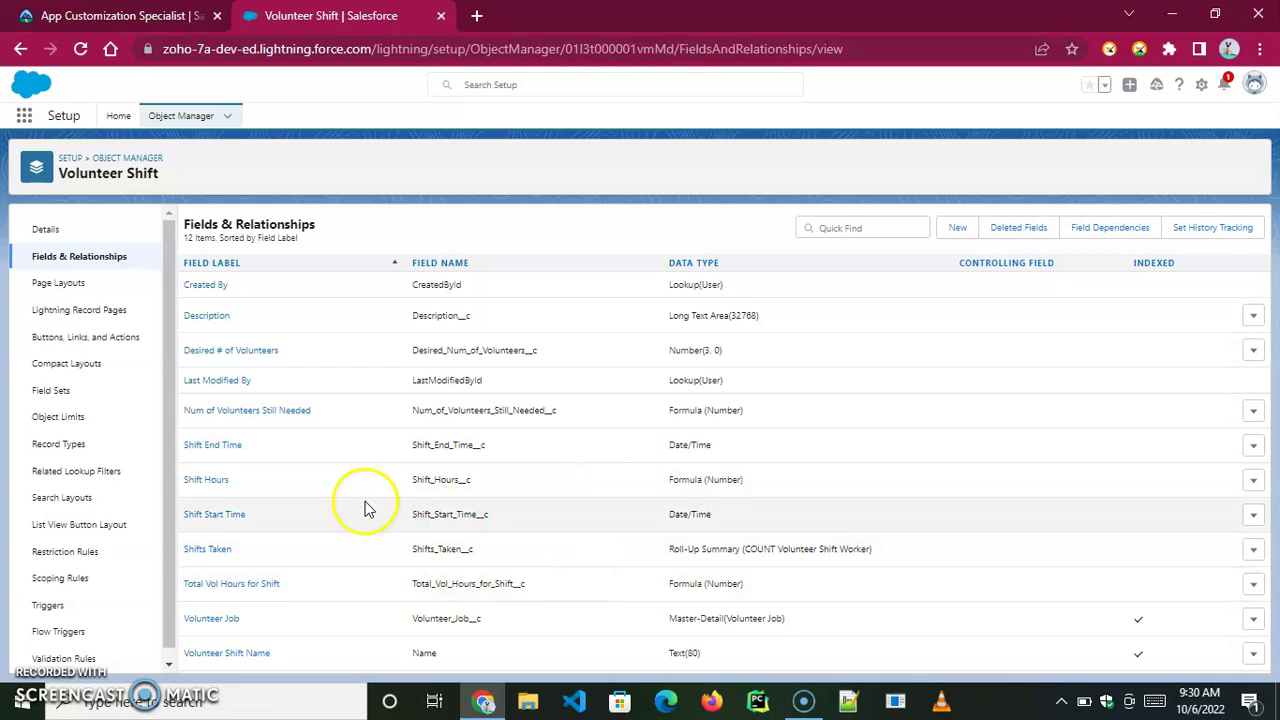
drag(410, 549, 868, 565)
click(907, 561)
click(206, 552)
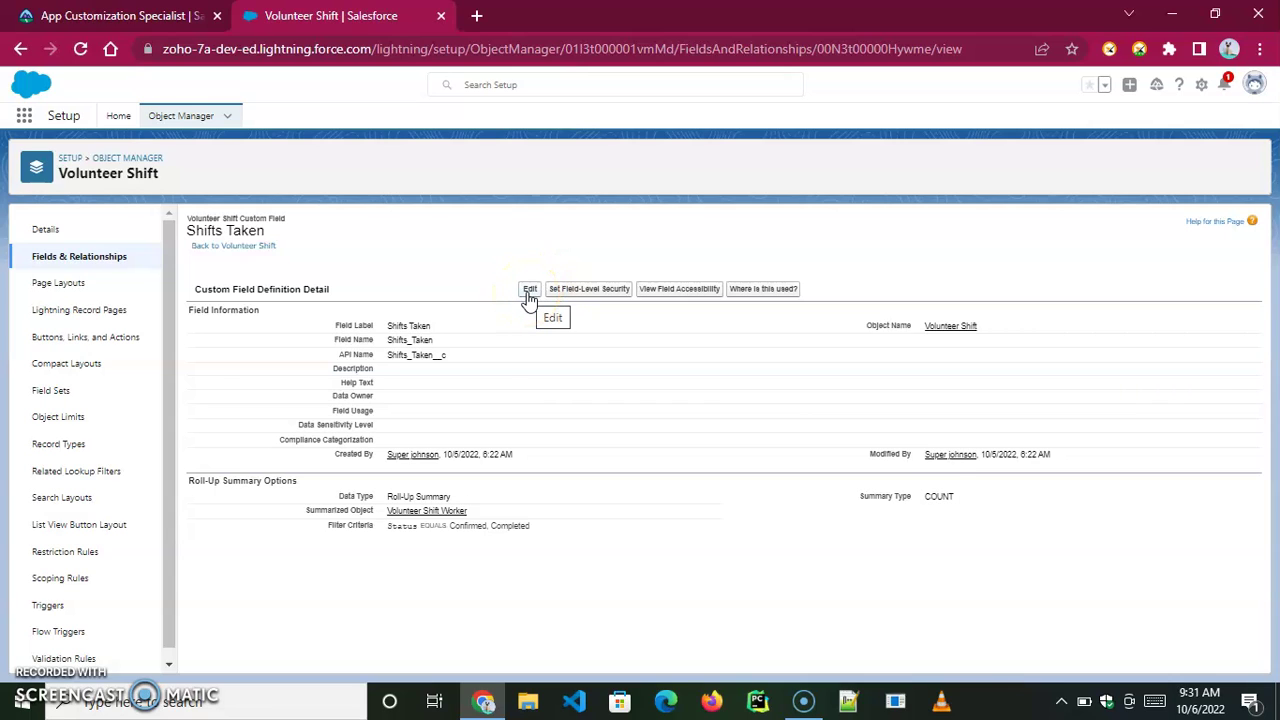
drag(907, 328, 737, 337)
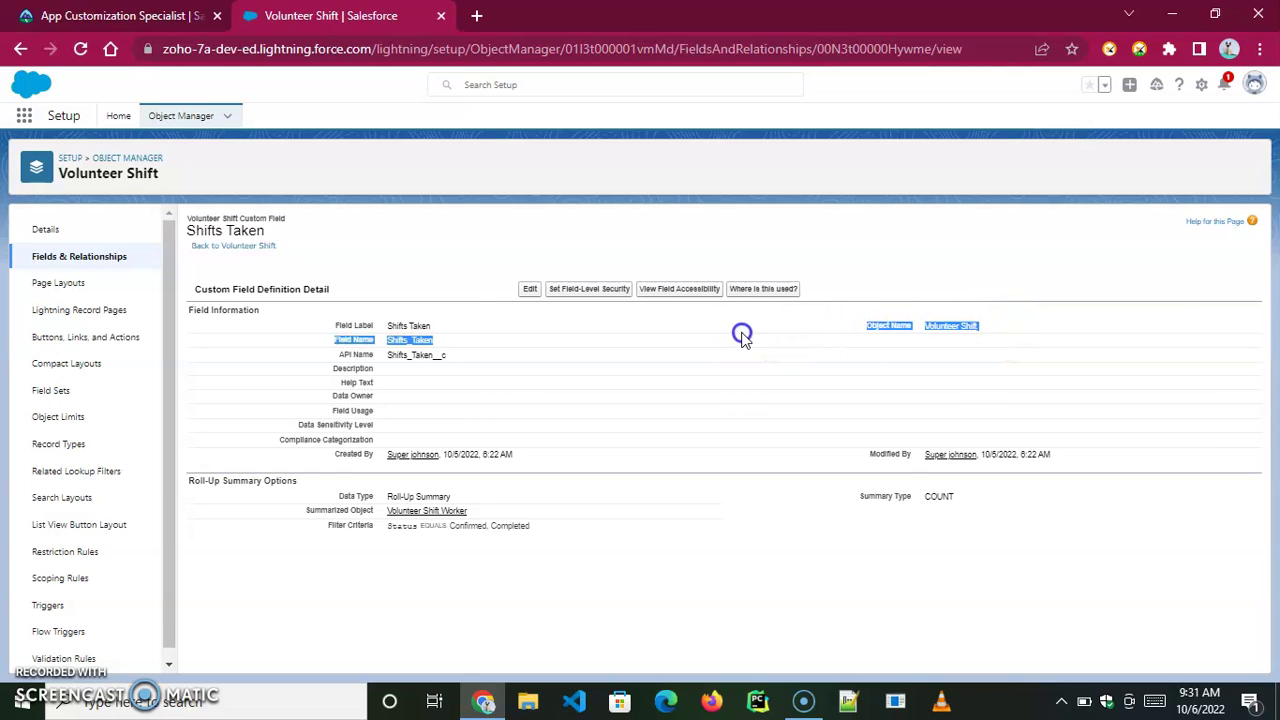
Examine the summarized object, roll-up type and filter criteria in the Shifts Taken edit form, and leave without saving.
click(533, 290)
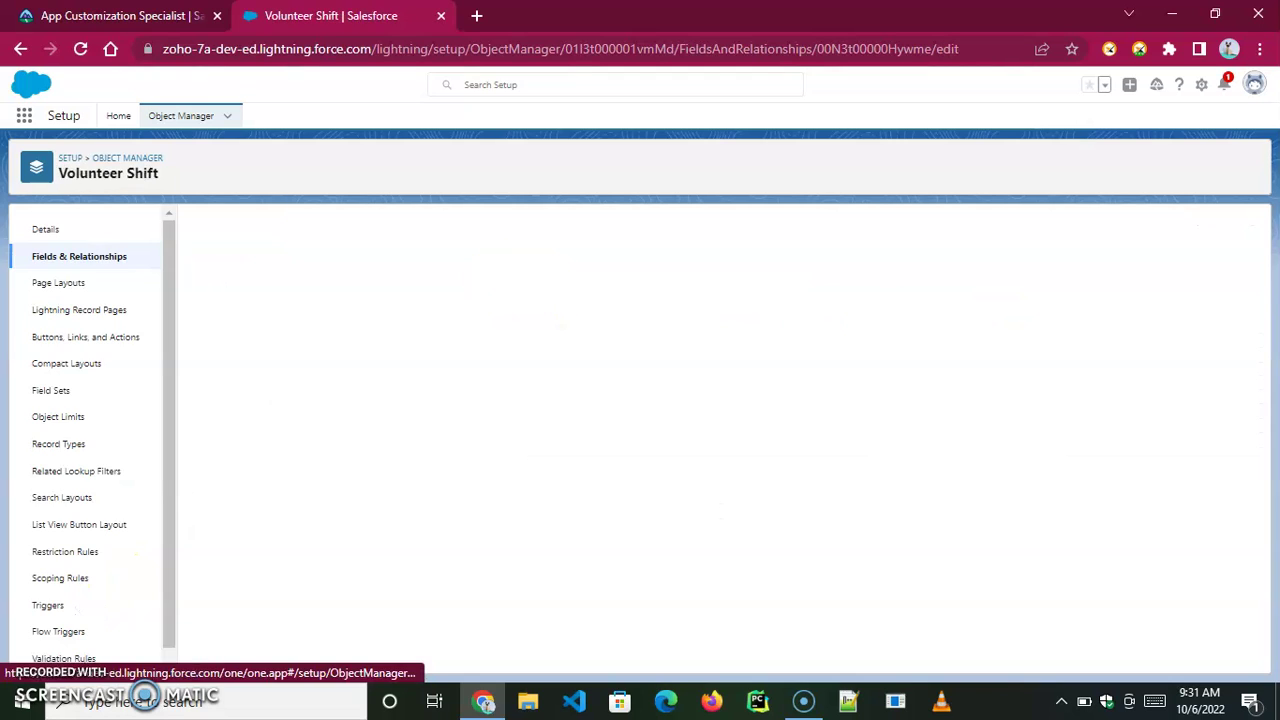
scroll(714, 486, down, 5)
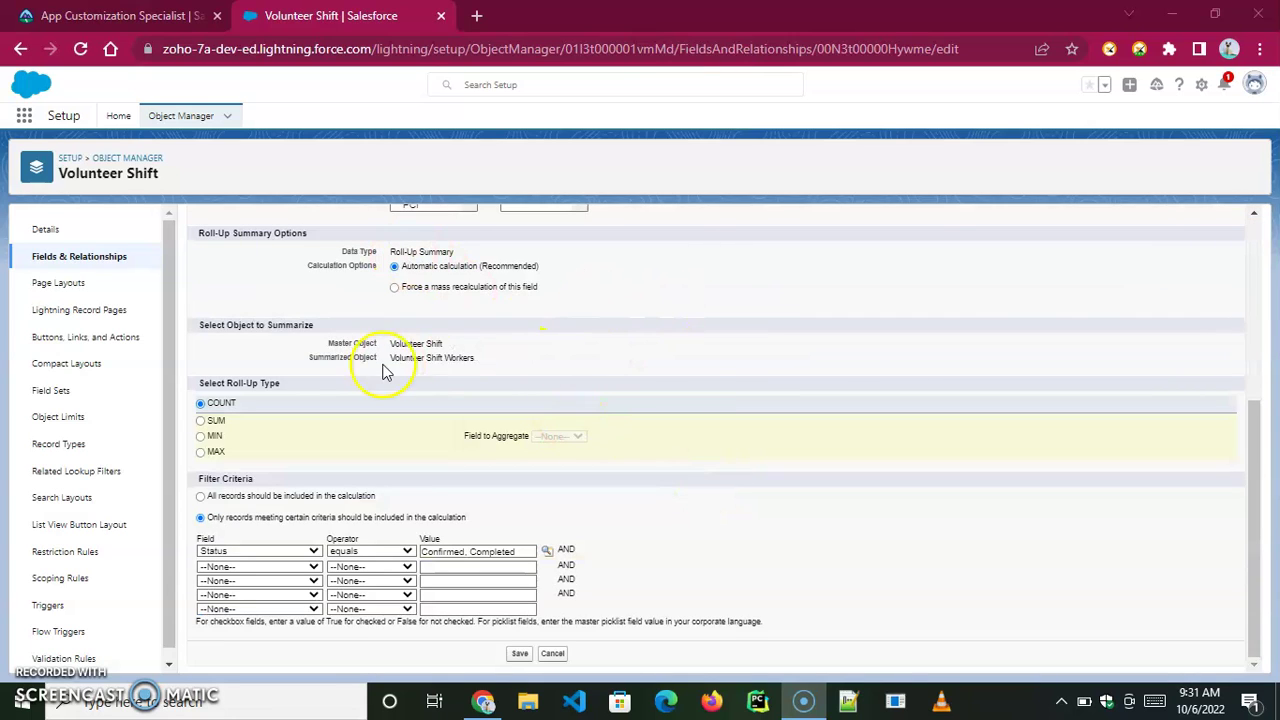
drag(303, 360, 474, 372)
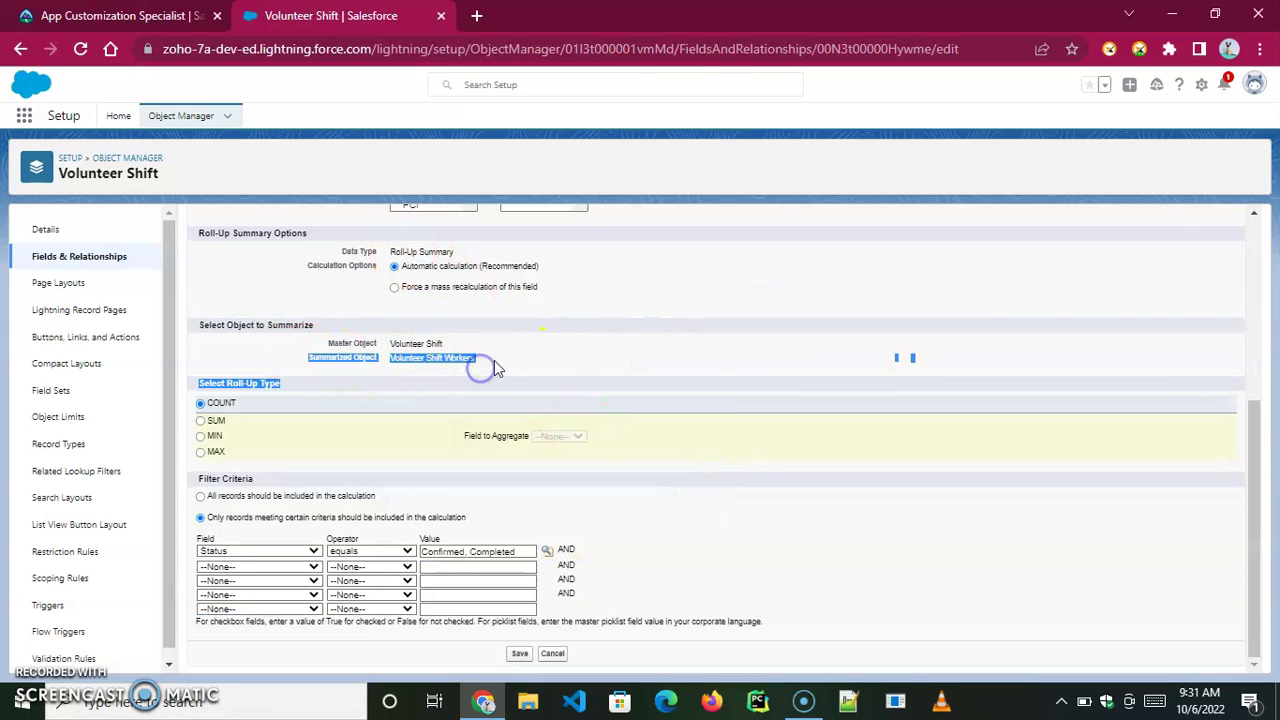
click(497, 369)
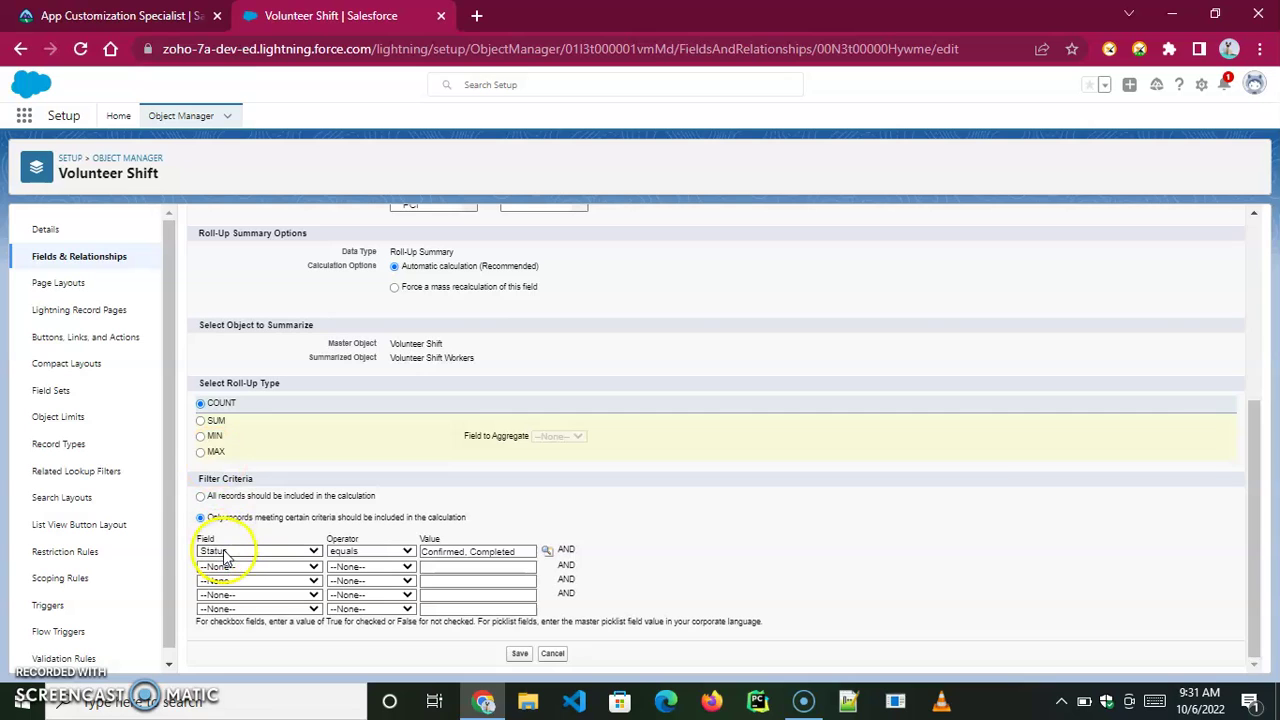
click(553, 655)
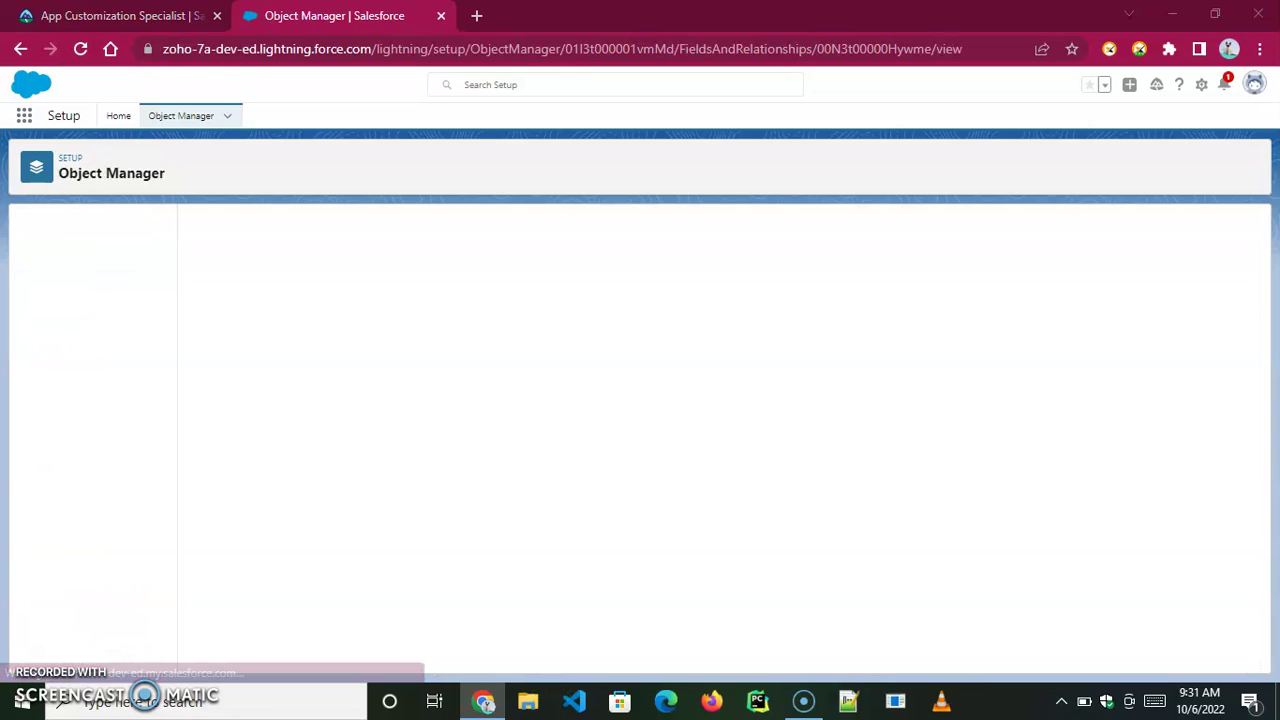
Edit the Num of Volunteers Still Needed field and set its label to "# of Volunteers Still Needed", accepting the label change.
click(86, 255)
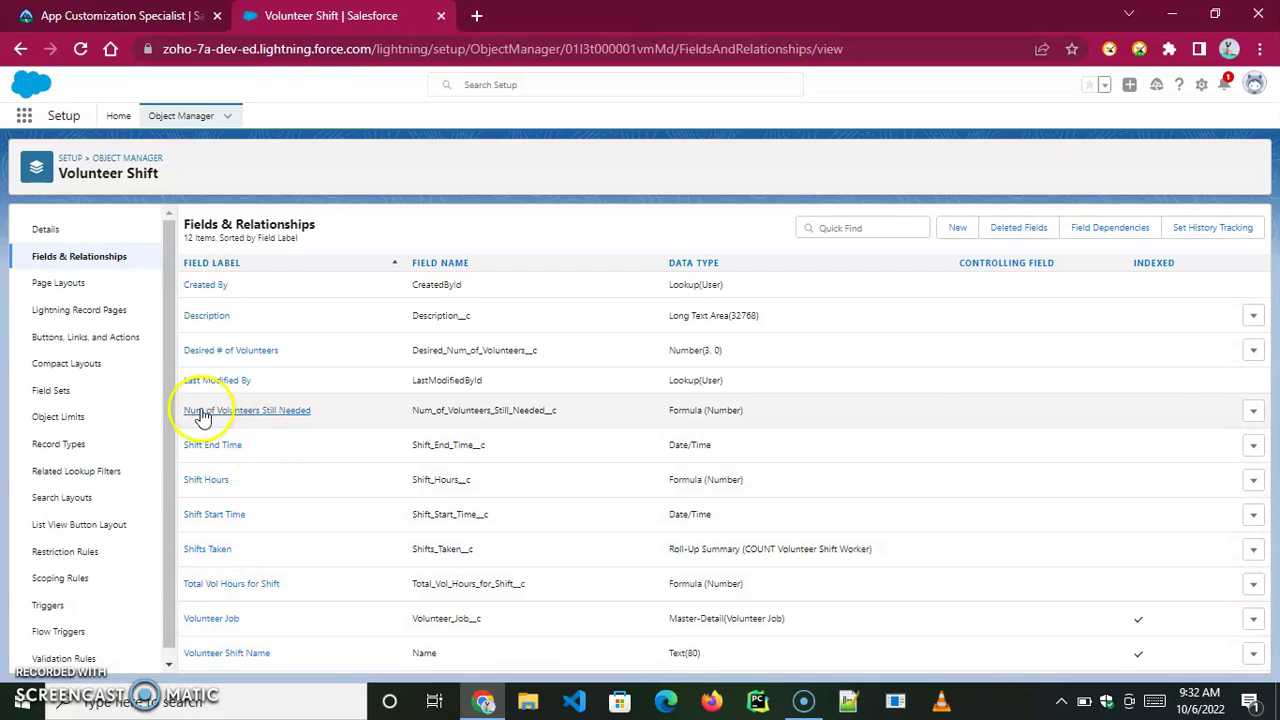
click(237, 412)
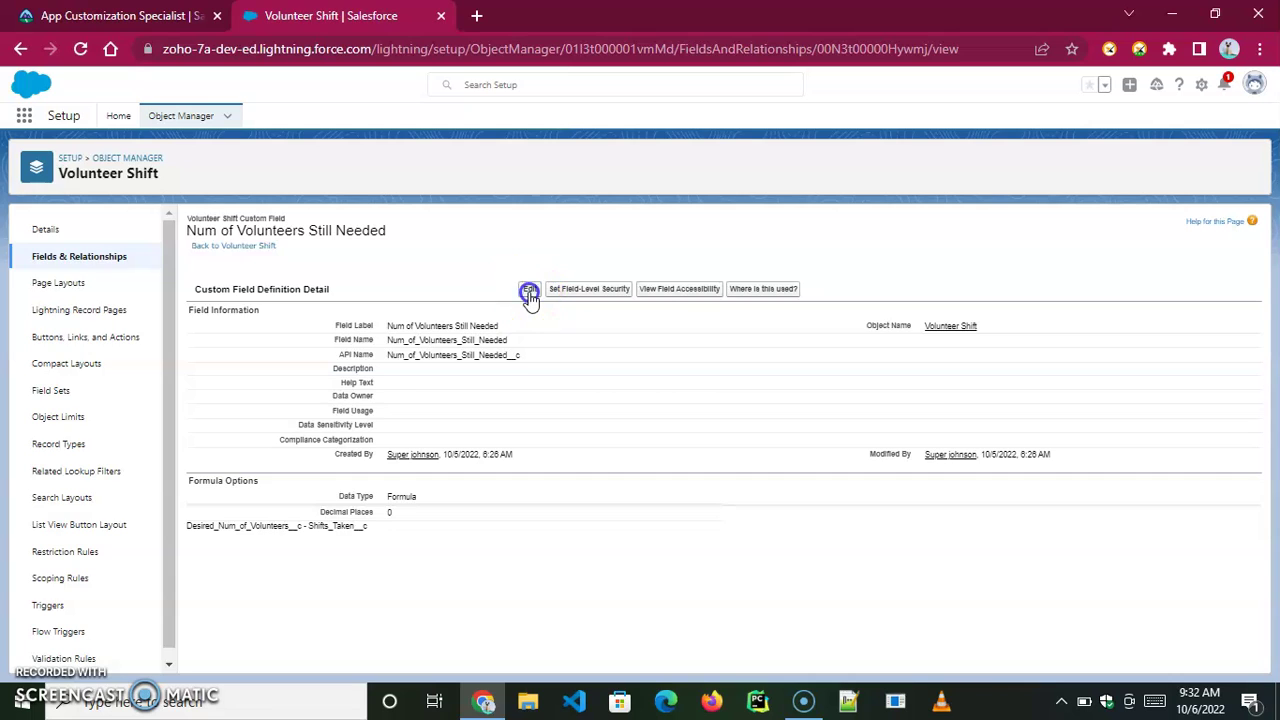
click(529, 292)
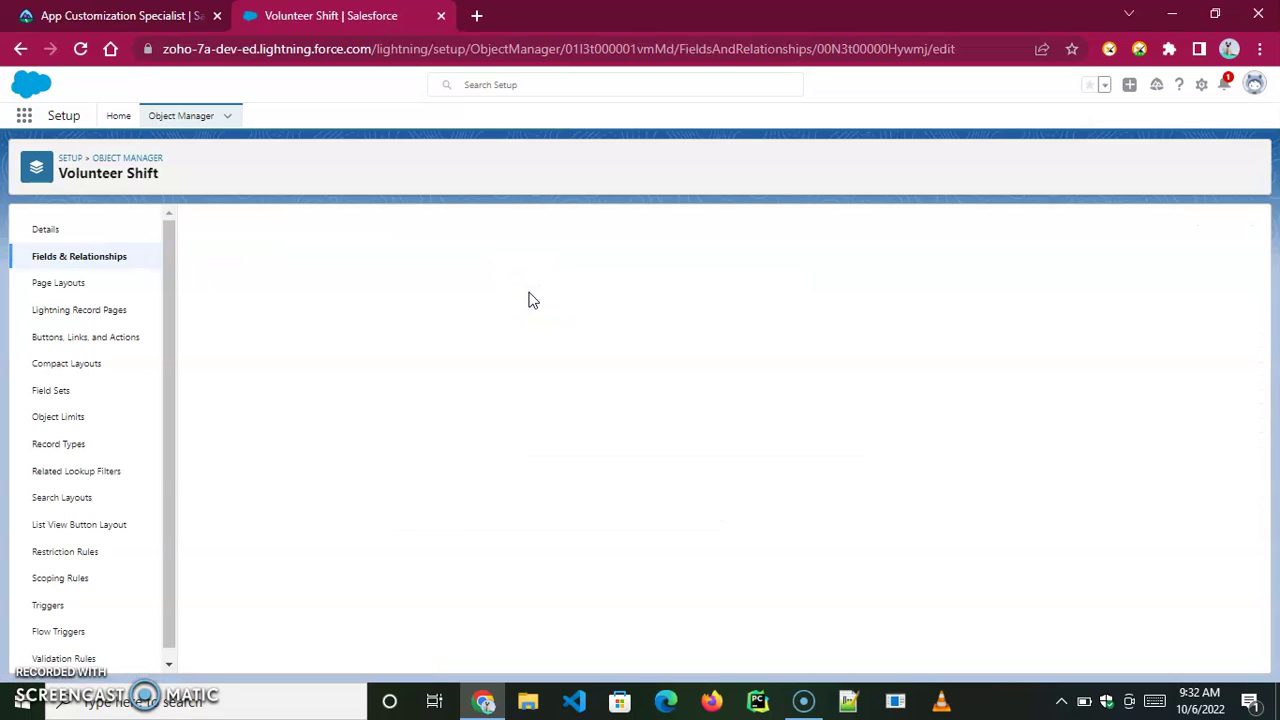
click(417, 316)
click(411, 307)
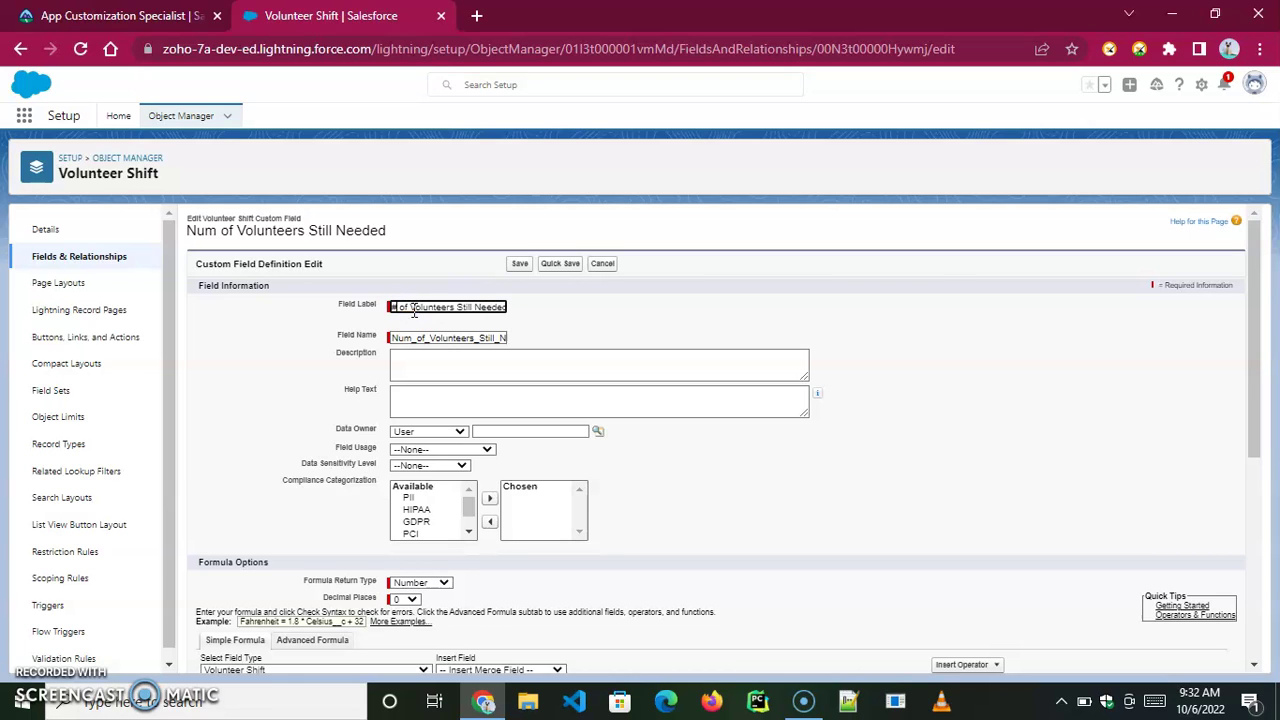
click(739, 524)
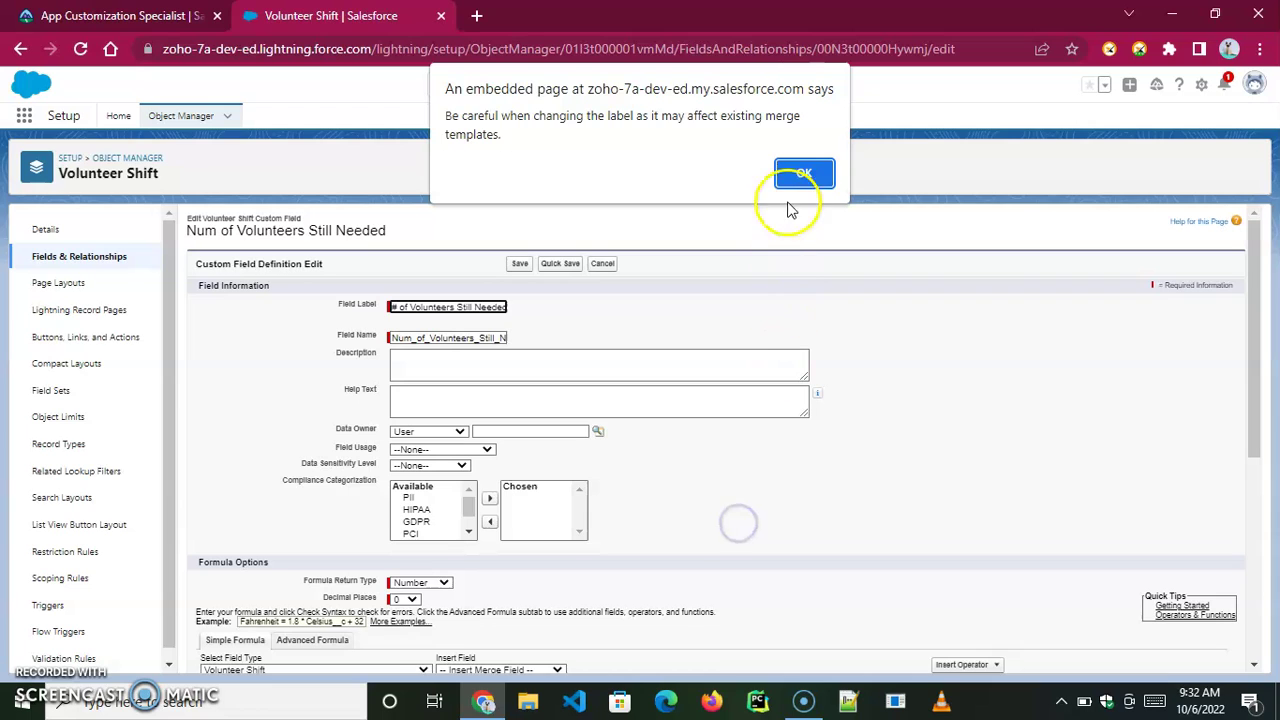
click(804, 176)
Set the field's formula to MAX(Desired_Num_of_Volunteers__c - Shifts_Taken__c,0), check its syntax, and save the field.
click(436, 401)
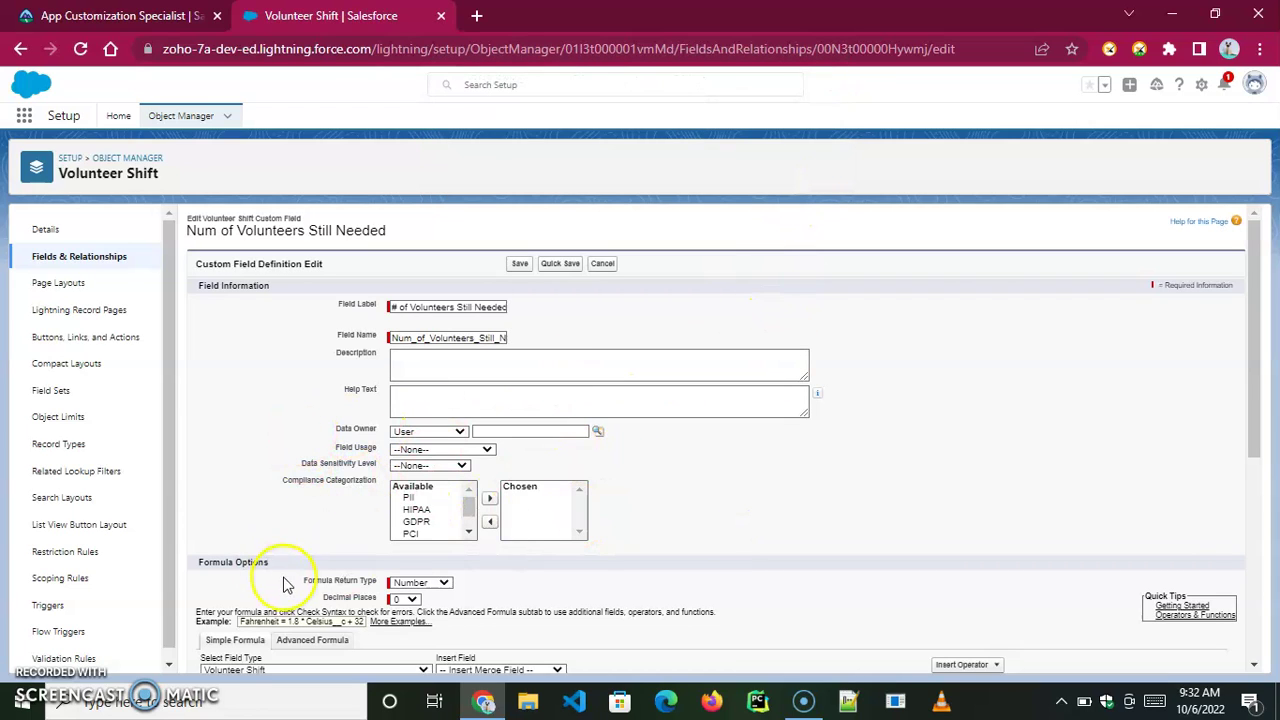
drag(296, 585, 405, 594)
click(502, 584)
scroll(507, 585, down, 4)
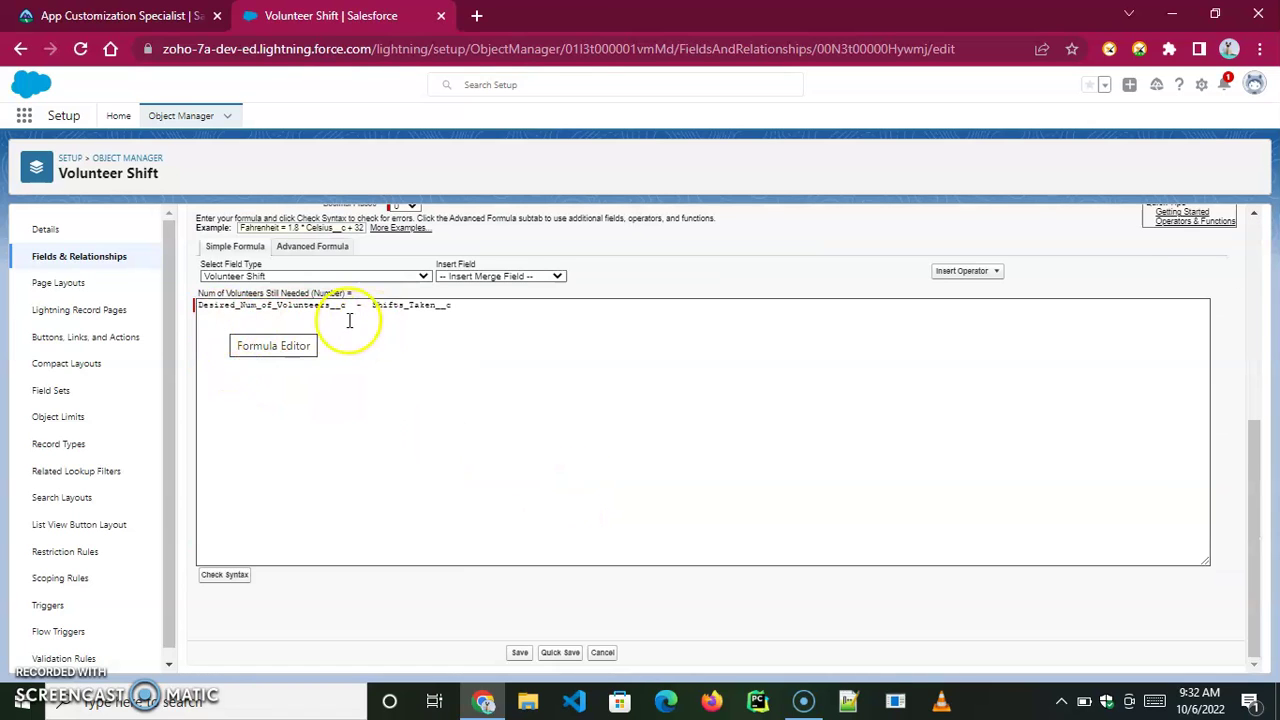
click(199, 306)
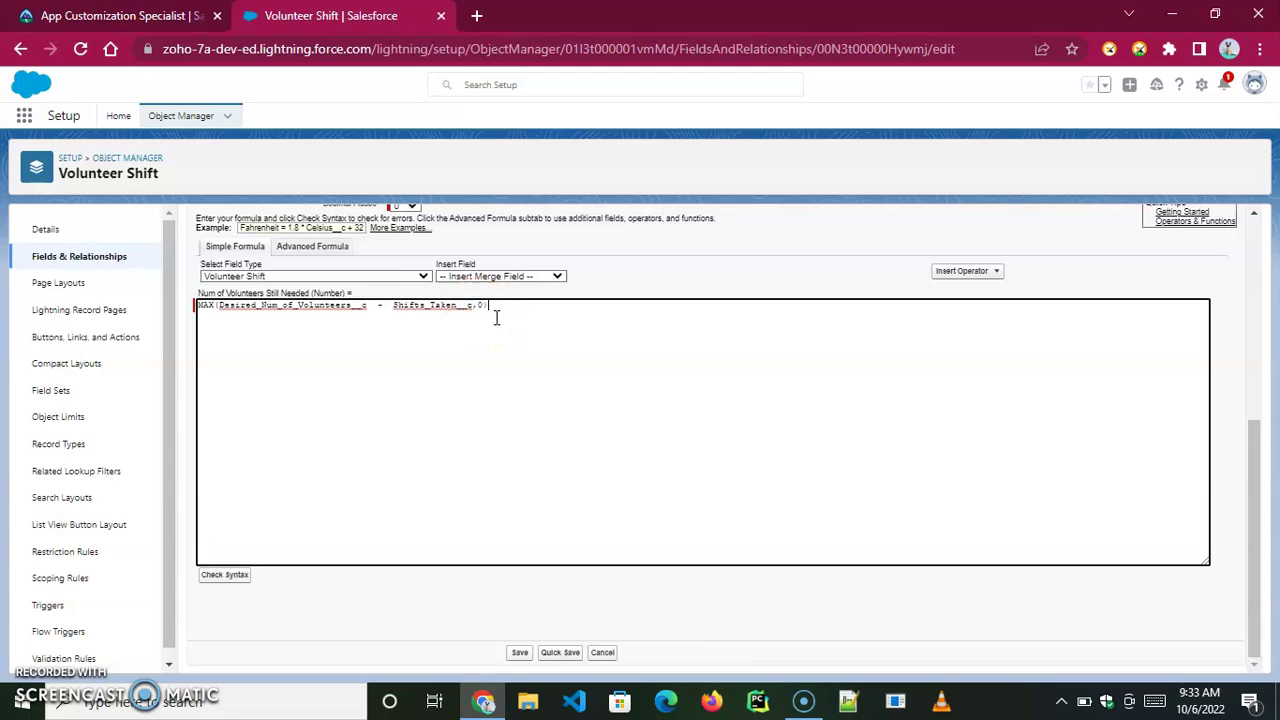
click(227, 574)
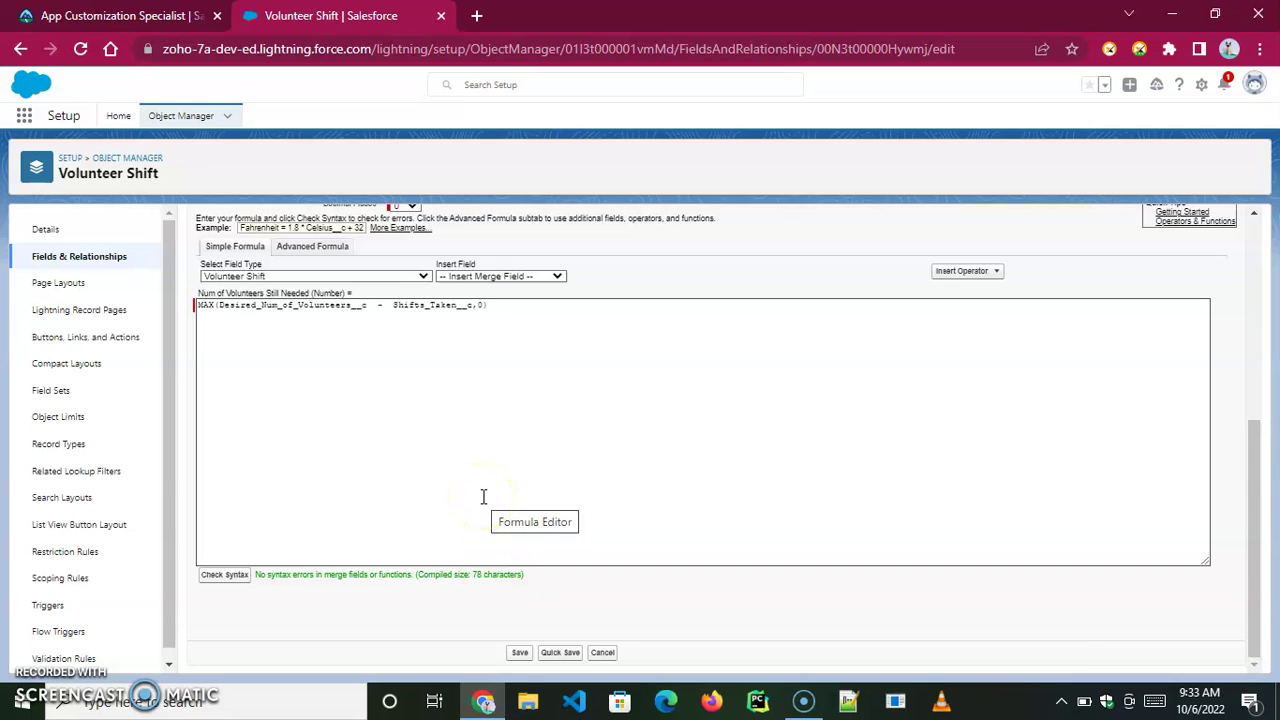
click(519, 652)
Search the object list for "job" and open the fields and relationships of the Volunteer Job object.
click(185, 116)
click(1004, 166)
text(job)
click(48, 262)
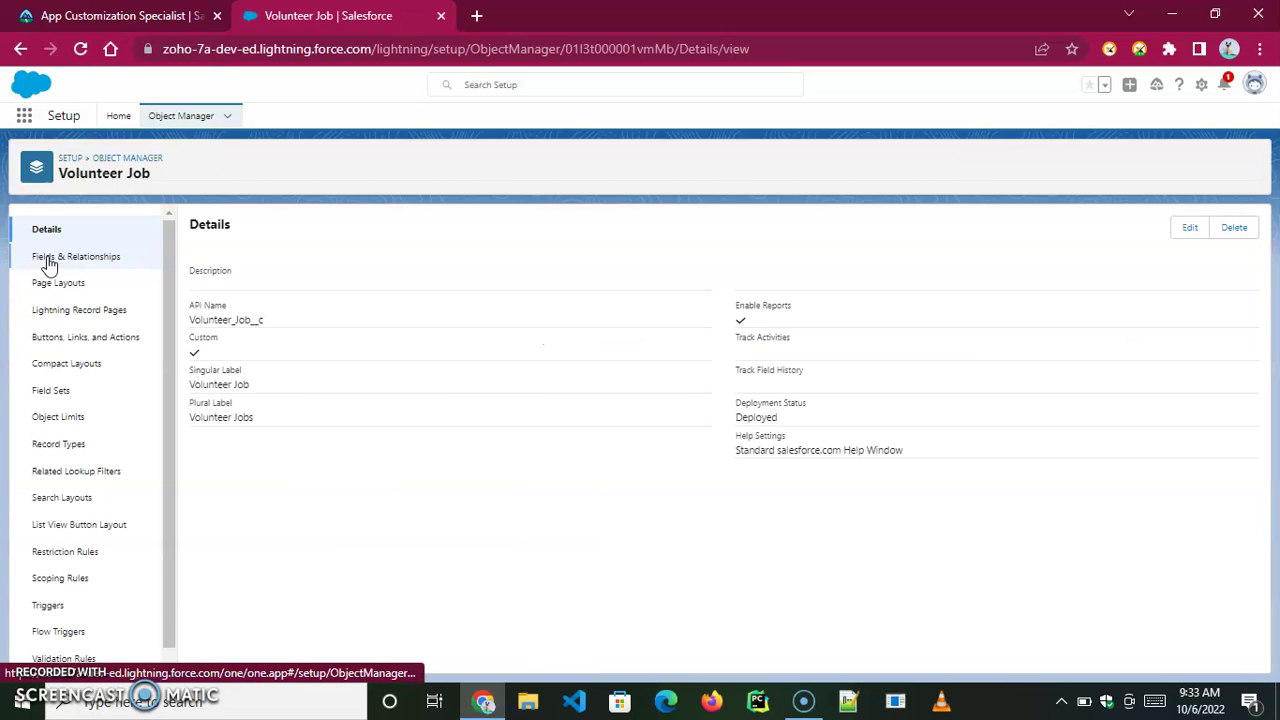
click(86, 262)
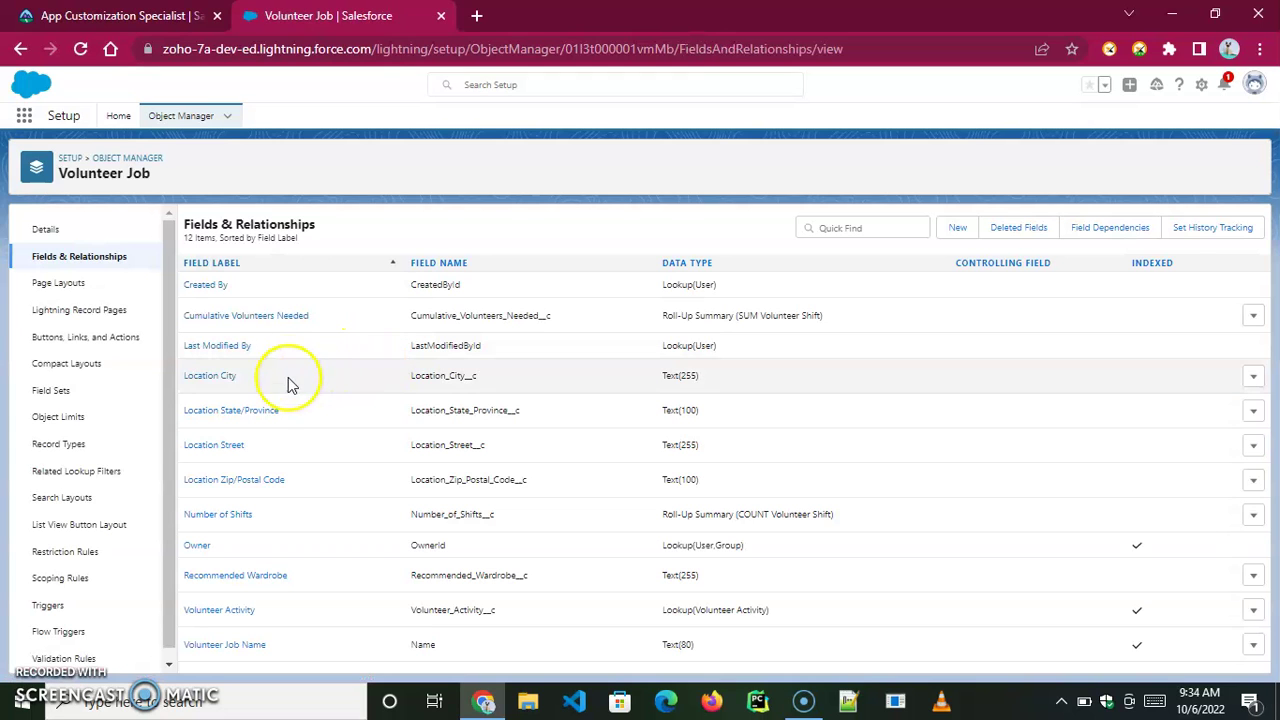
Examine the roll-up settings and summarized object of the Number of Shifts field, and leave its edit form without saving.
click(216, 518)
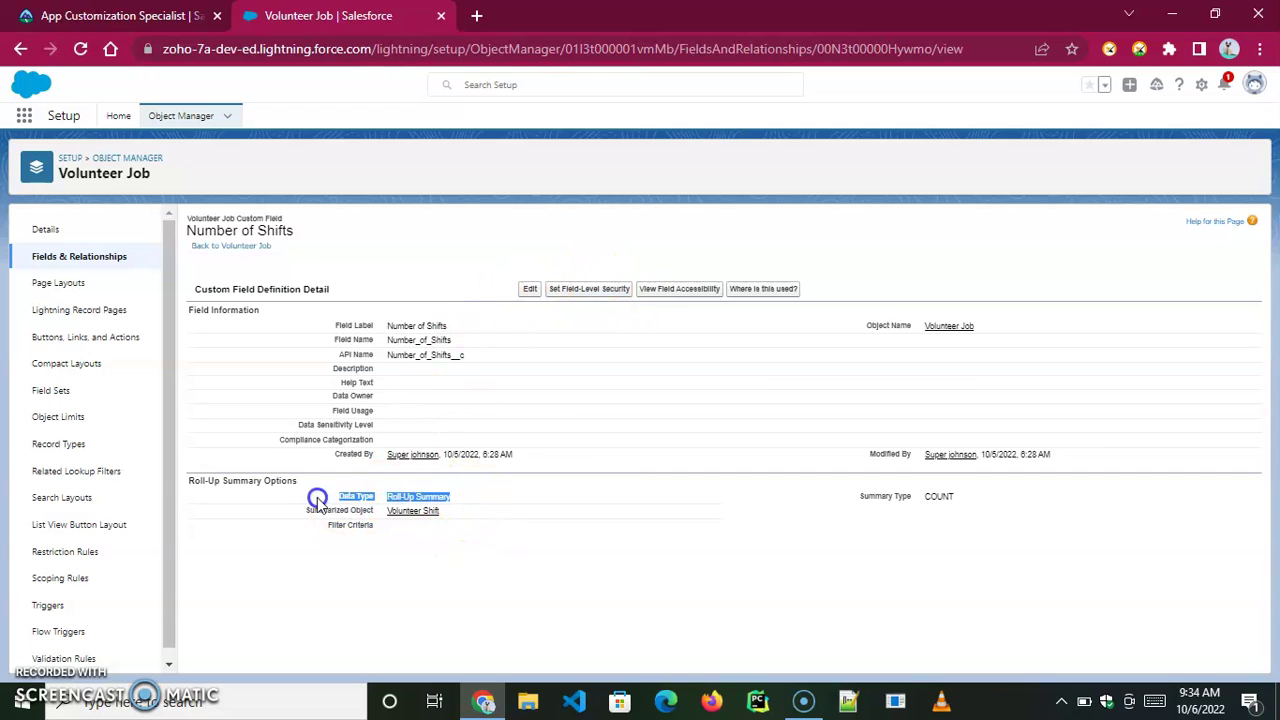
click(446, 580)
click(530, 289)
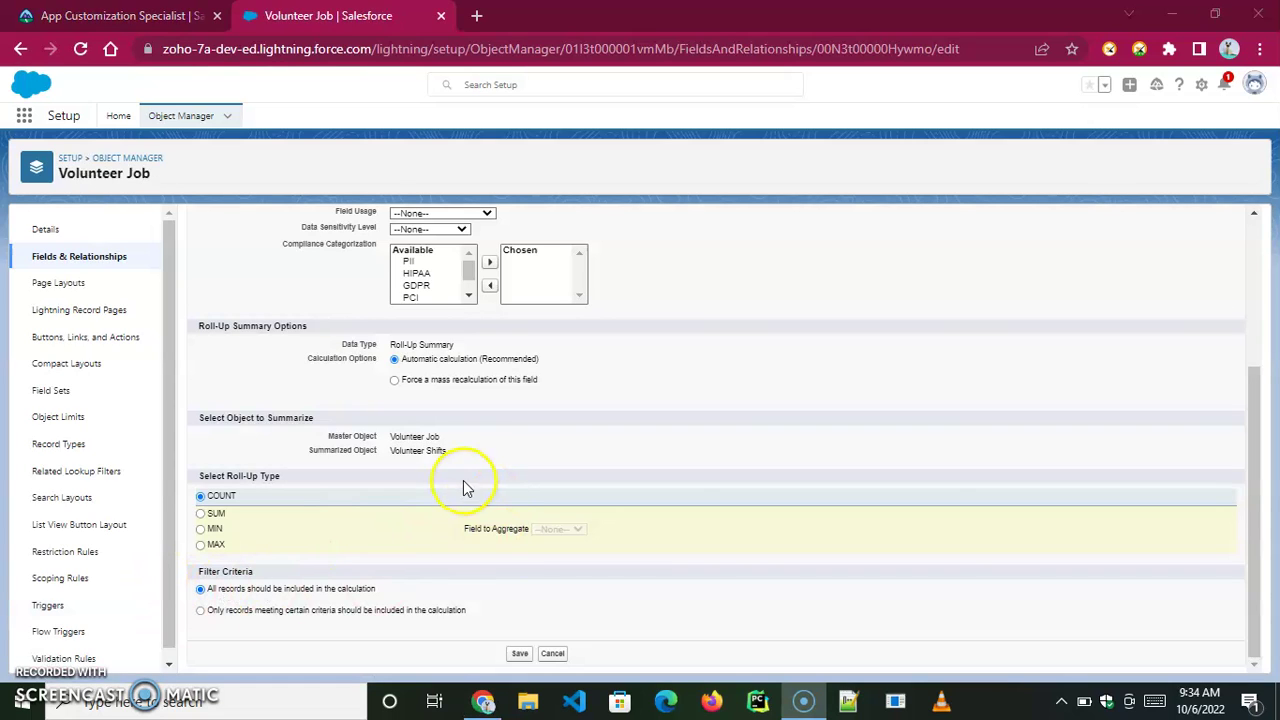
drag(461, 465, 302, 443)
click(464, 454)
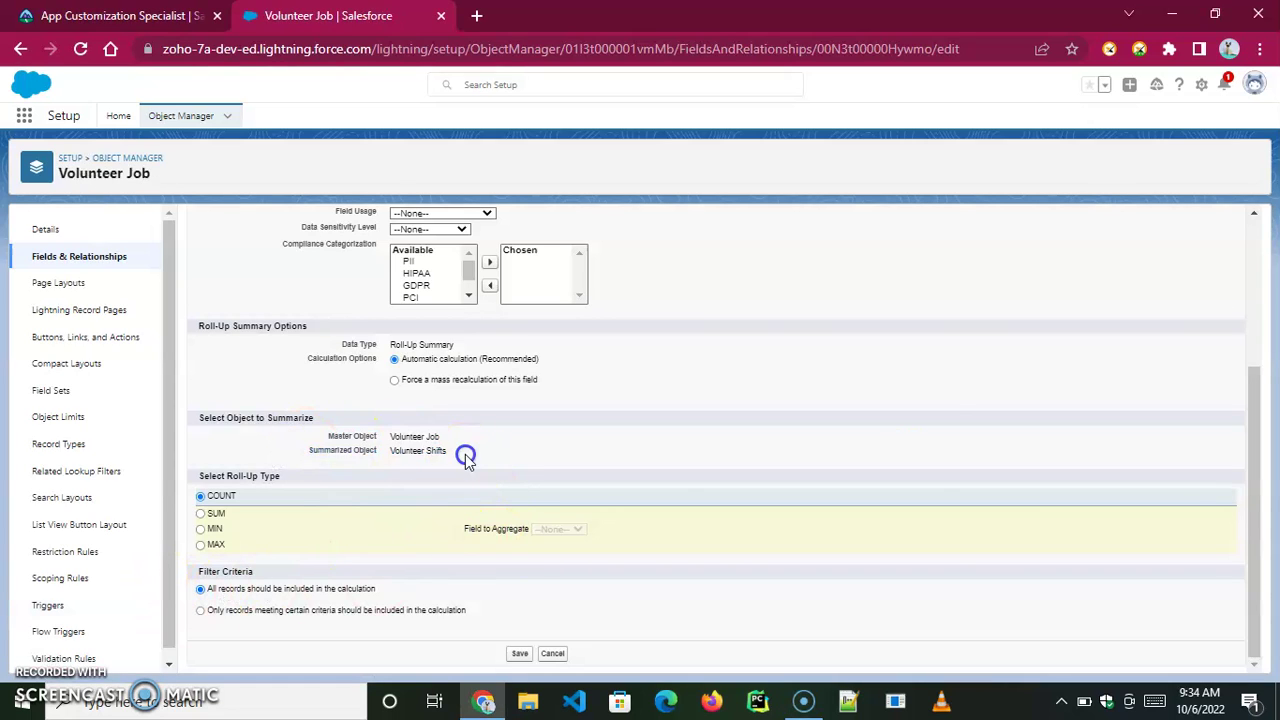
scroll(532, 400, up, 3)
click(563, 267)
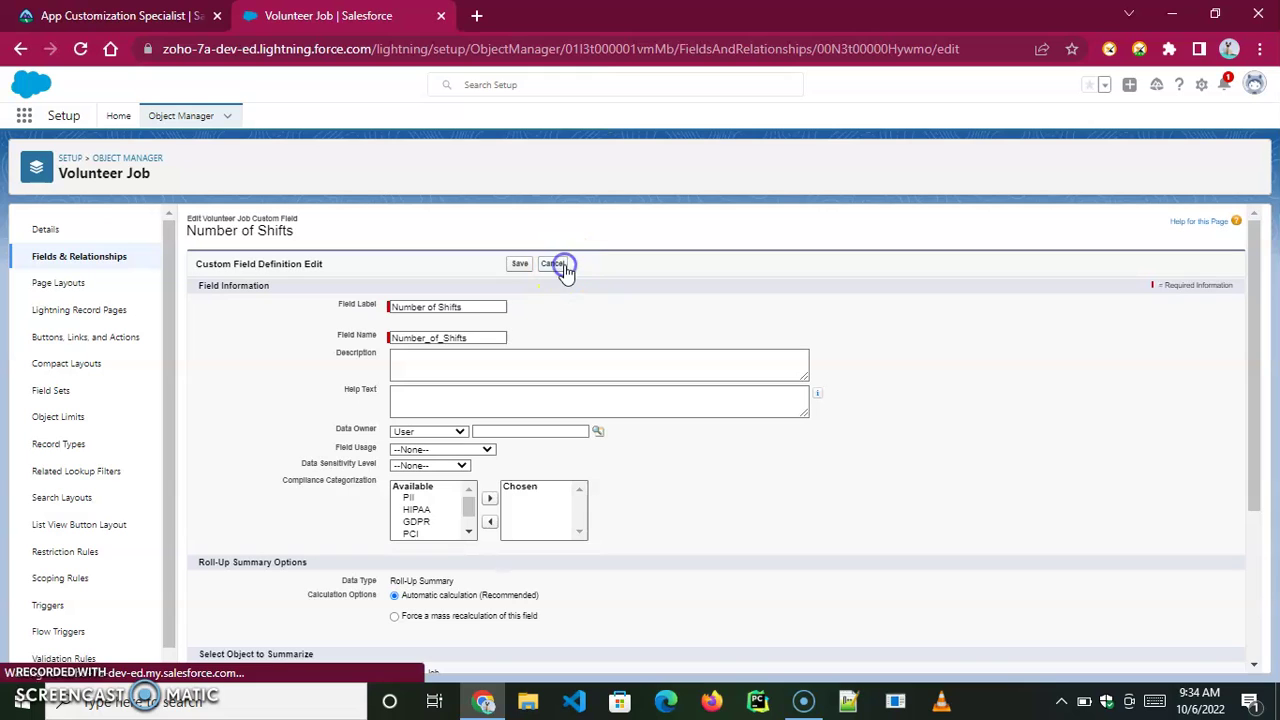
Return to the Volunteer Job fields and open the Cumulative Volunteers Needed field for editing.
click(87, 256)
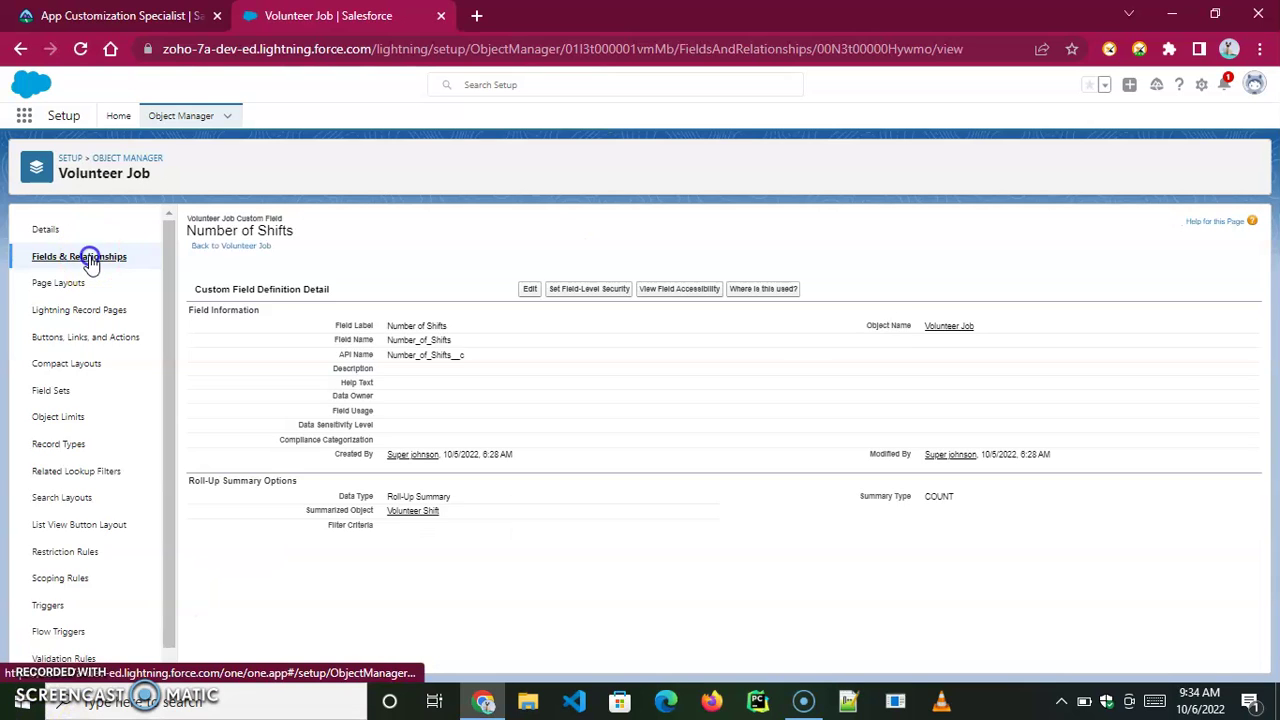
drag(754, 314, 190, 325)
click(378, 323)
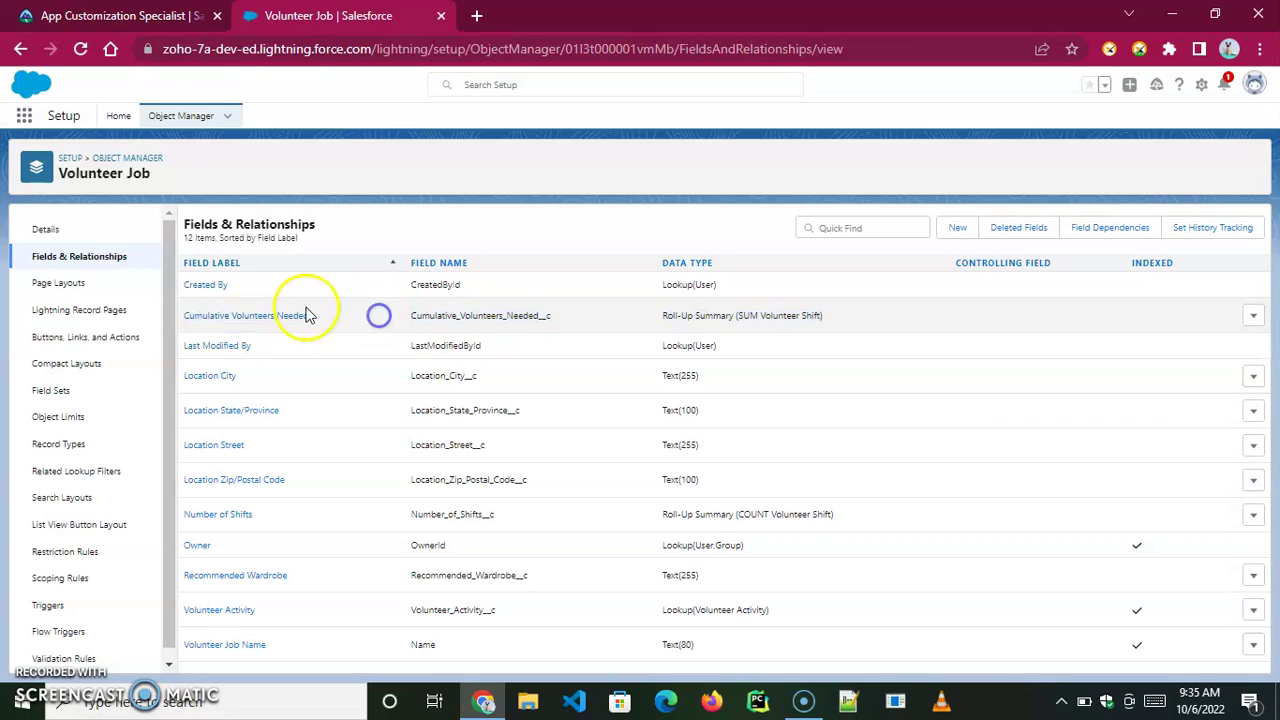
click(258, 319)
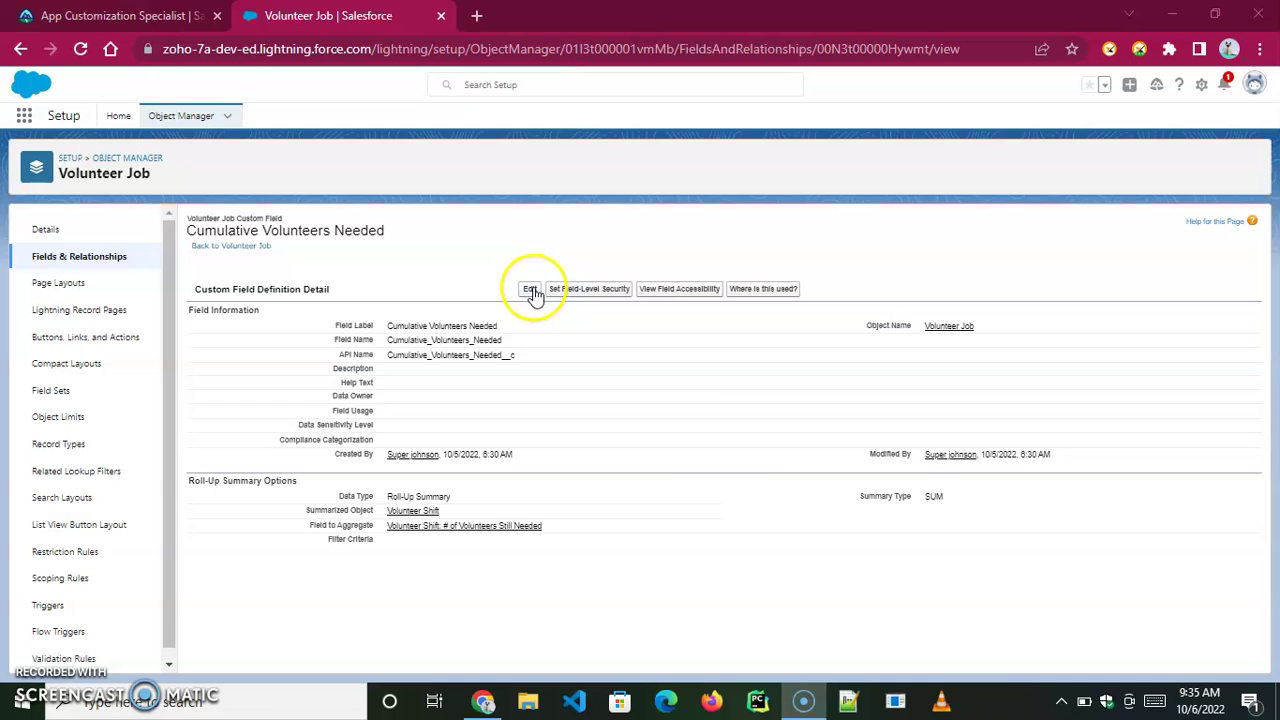
click(530, 289)
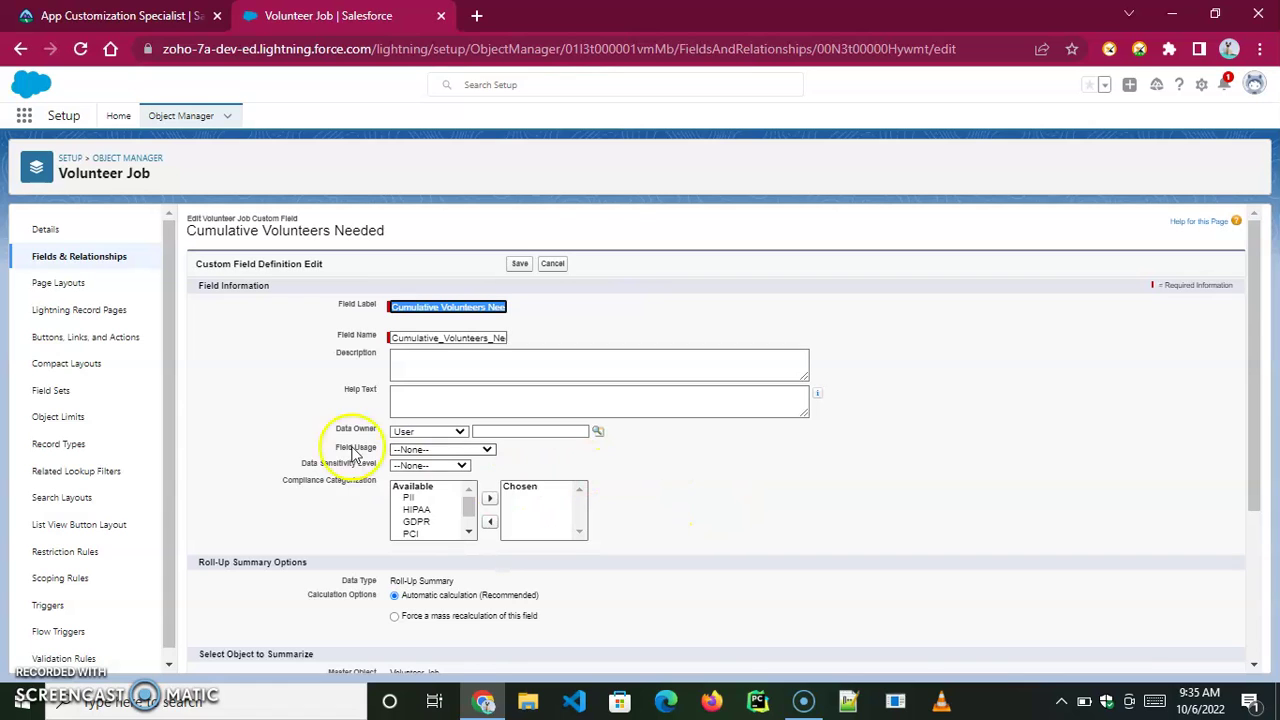
Check the summarized object, roll-up type, aggregated field and filter criteria of Cumulative Volunteers Needed, and save the field.
scroll(480, 420, down, 3)
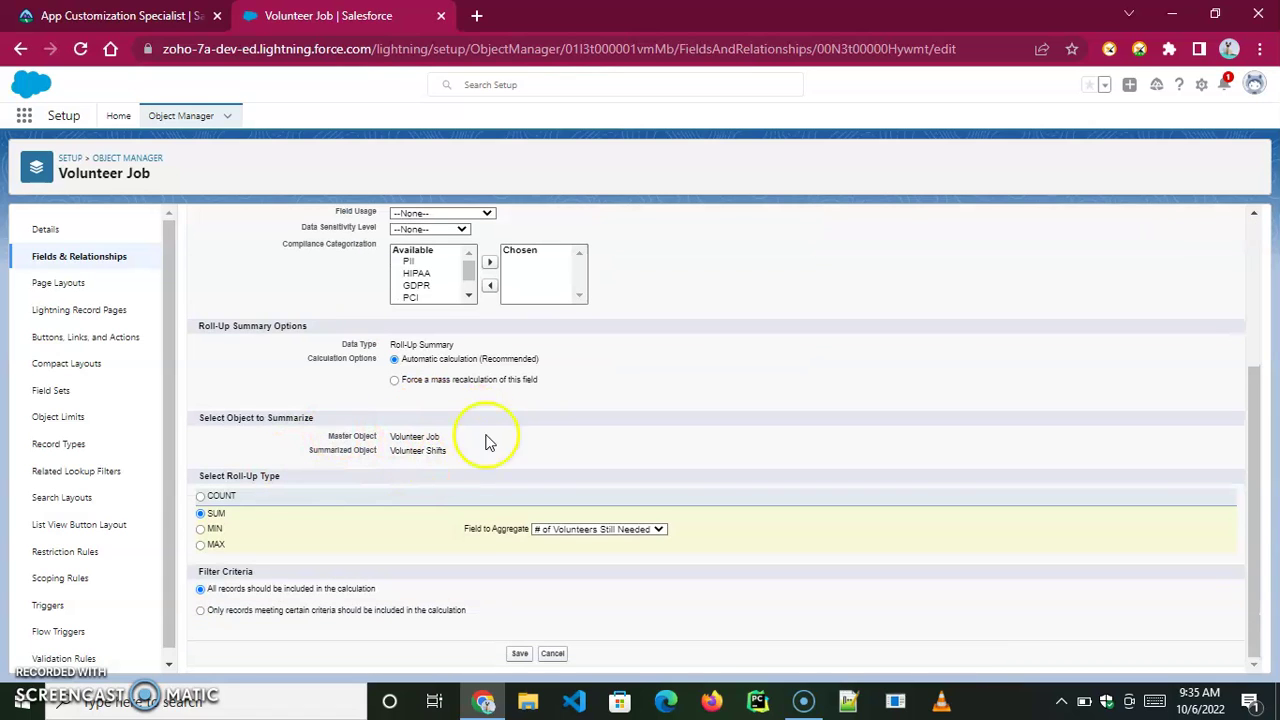
scroll(686, 443, up, 3)
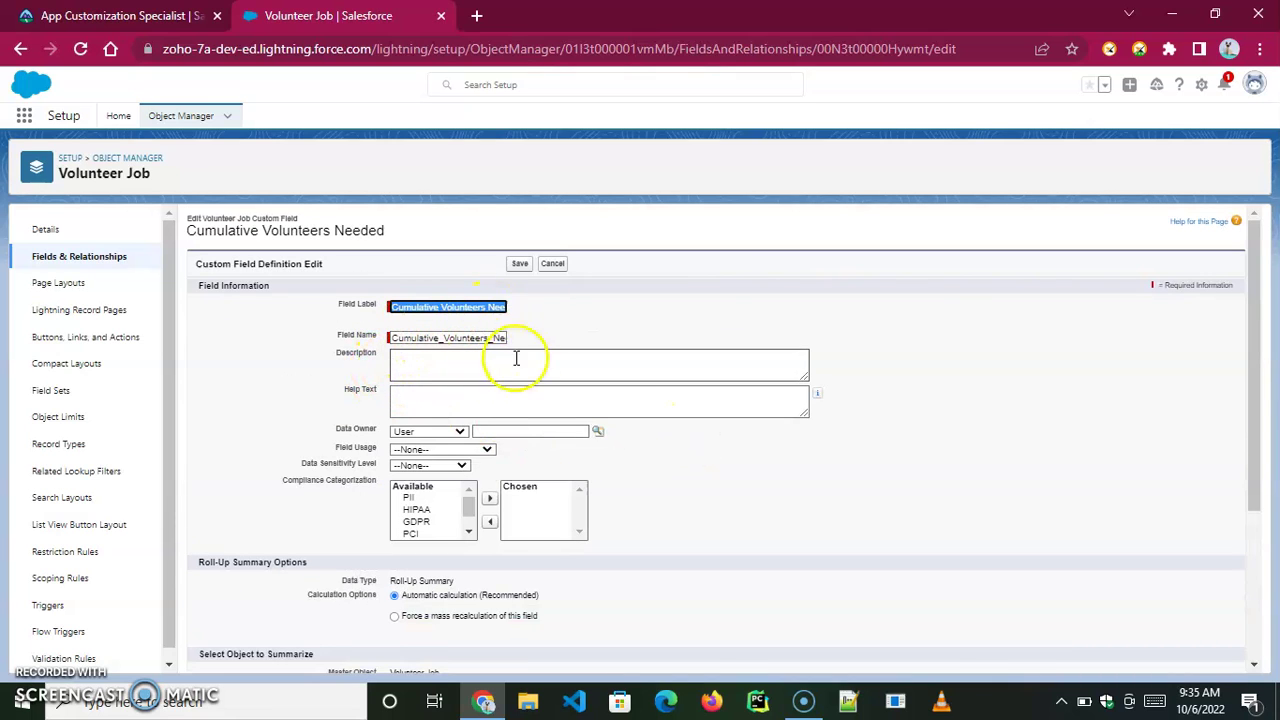
scroll(660, 430, down, 3)
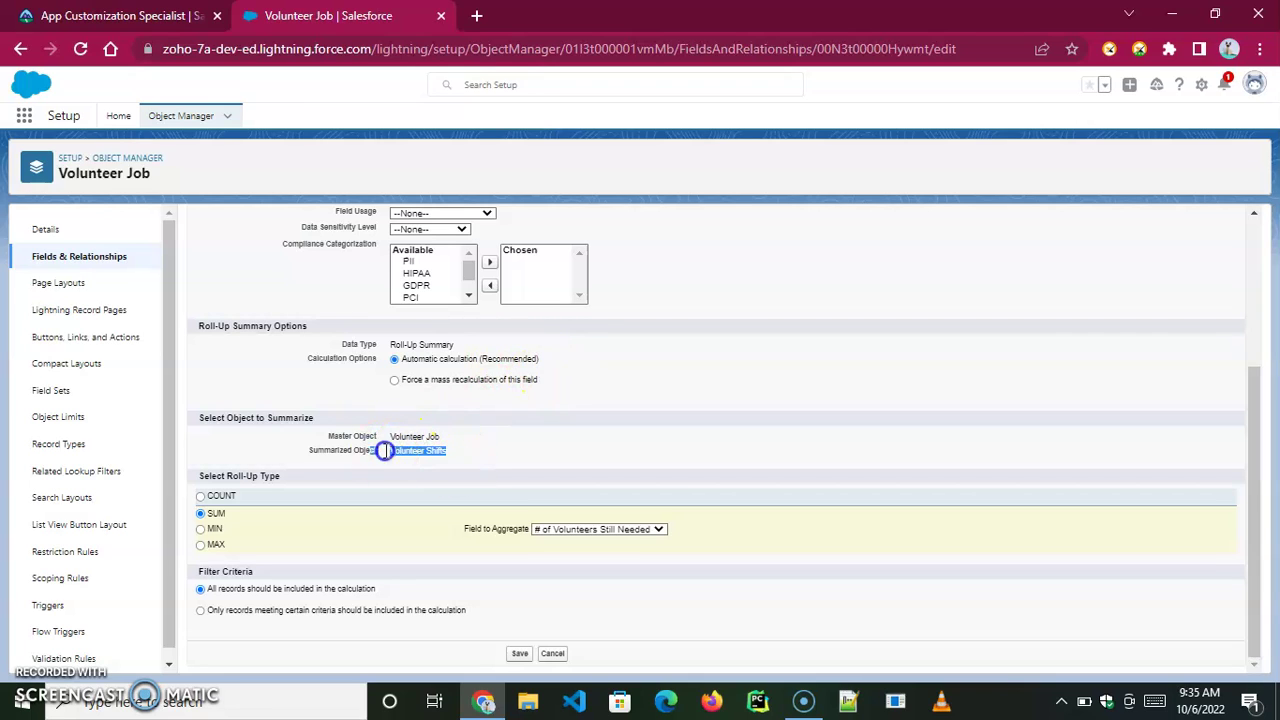
drag(383, 451, 301, 446)
click(516, 446)
click(220, 516)
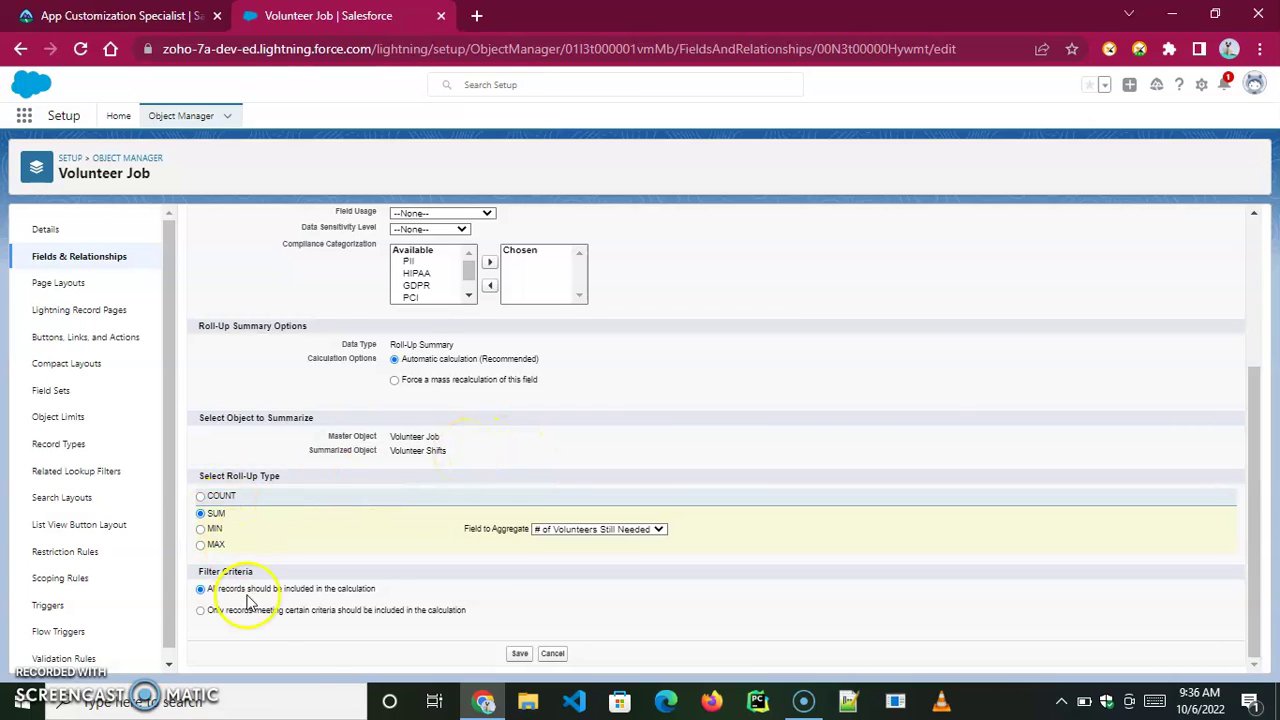
click(517, 653)
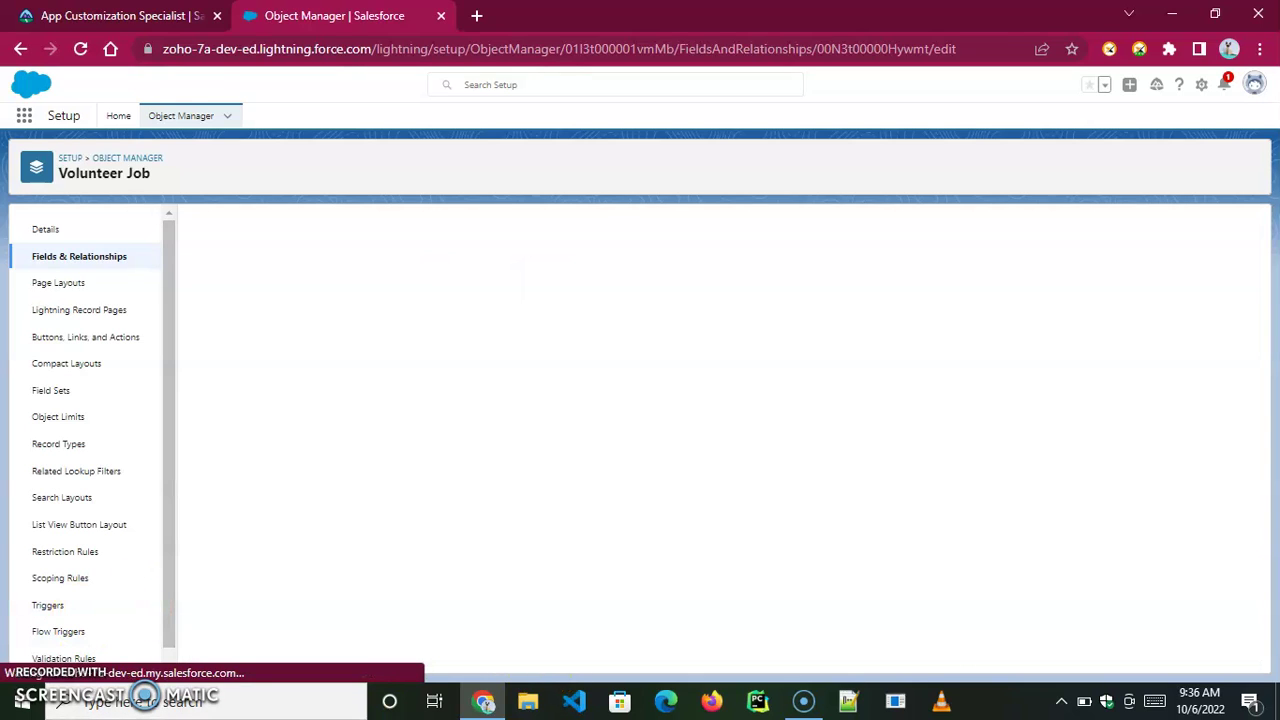
Search the object list for "Shift" and open the Volunteer Shift object.
click(190, 118)
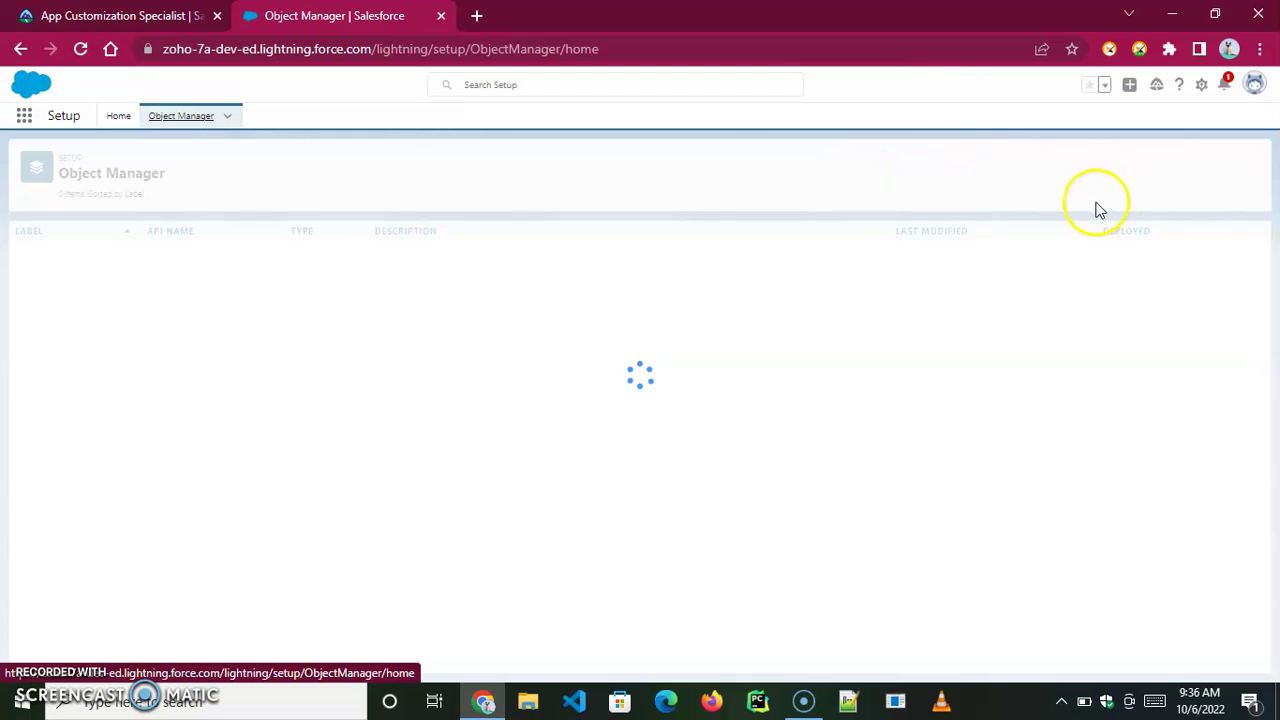
click(1020, 165)
text(Shift)
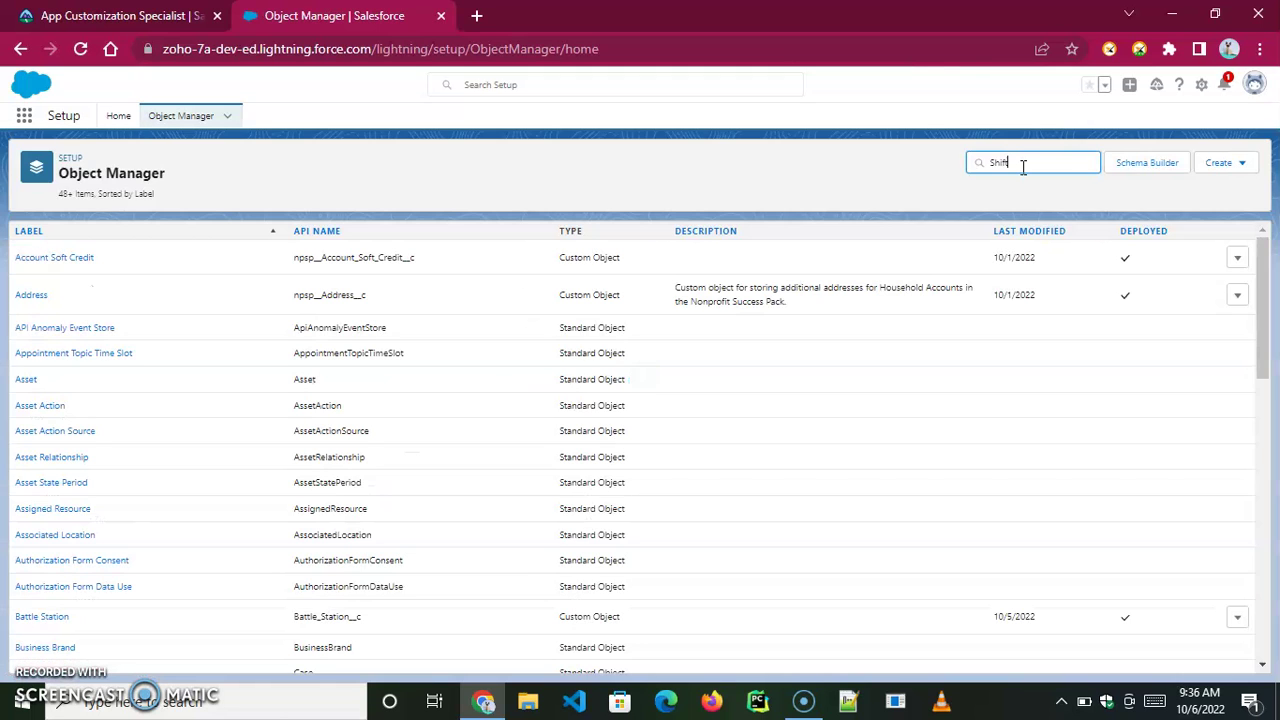
click(60, 286)
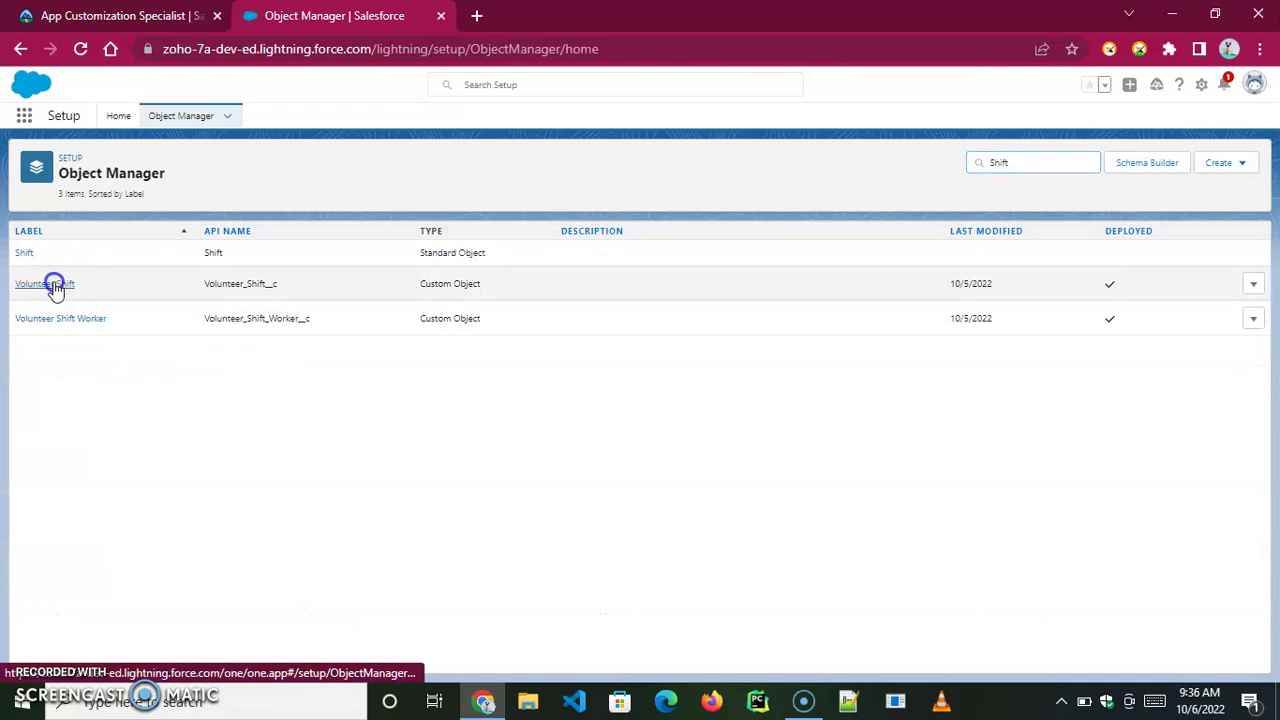
Open the Volunteer Shift field list and check the Shift Start Time field's label, name and required setting.
click(80, 262)
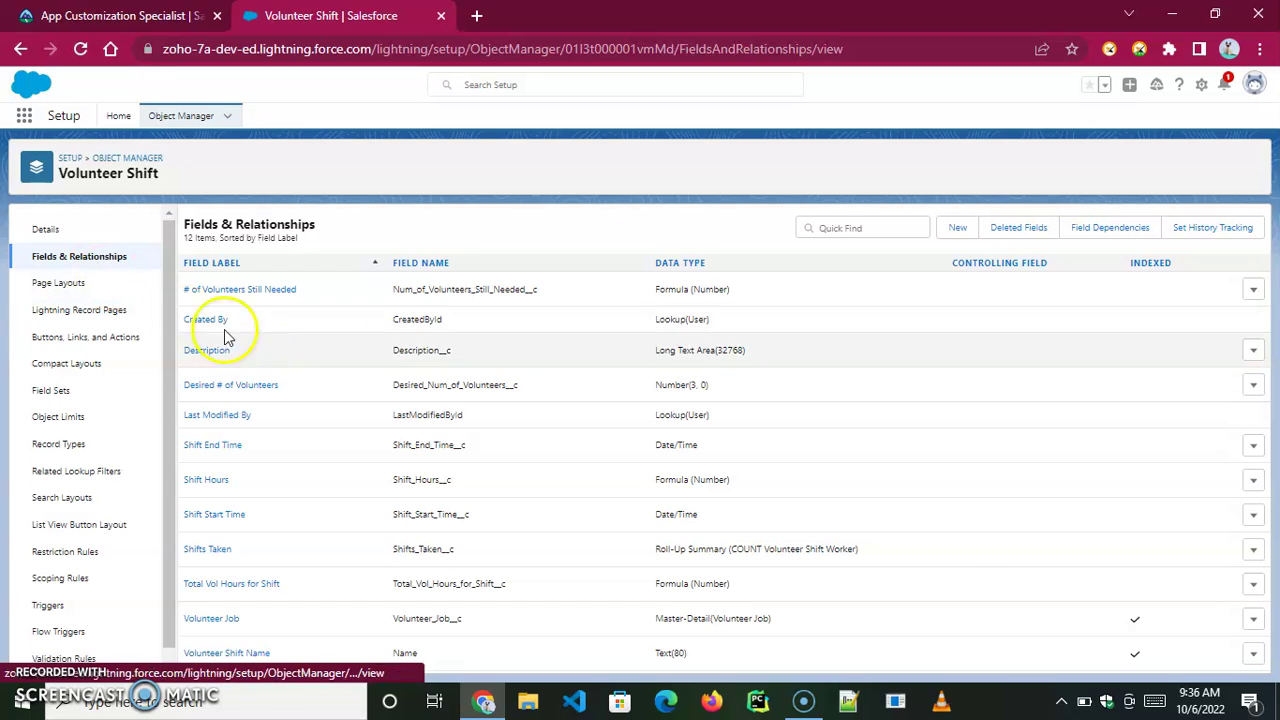
drag(723, 515, 257, 506)
click(216, 525)
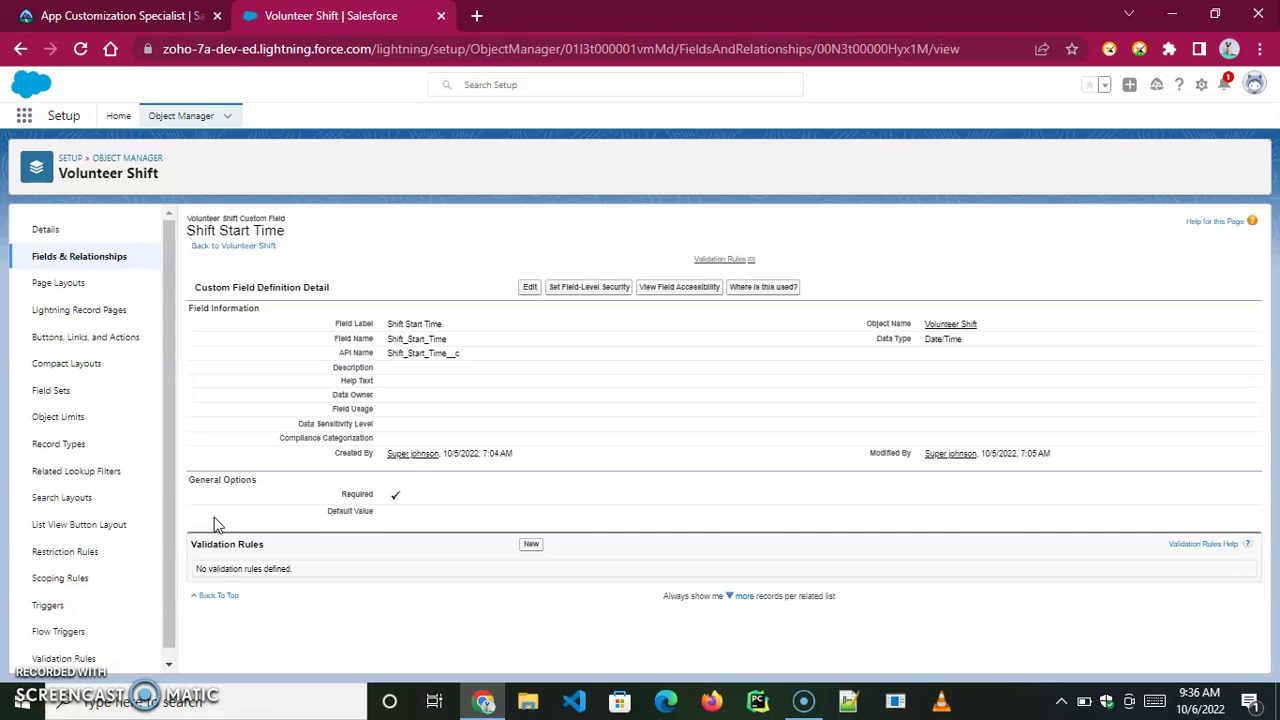
drag(338, 493, 432, 510)
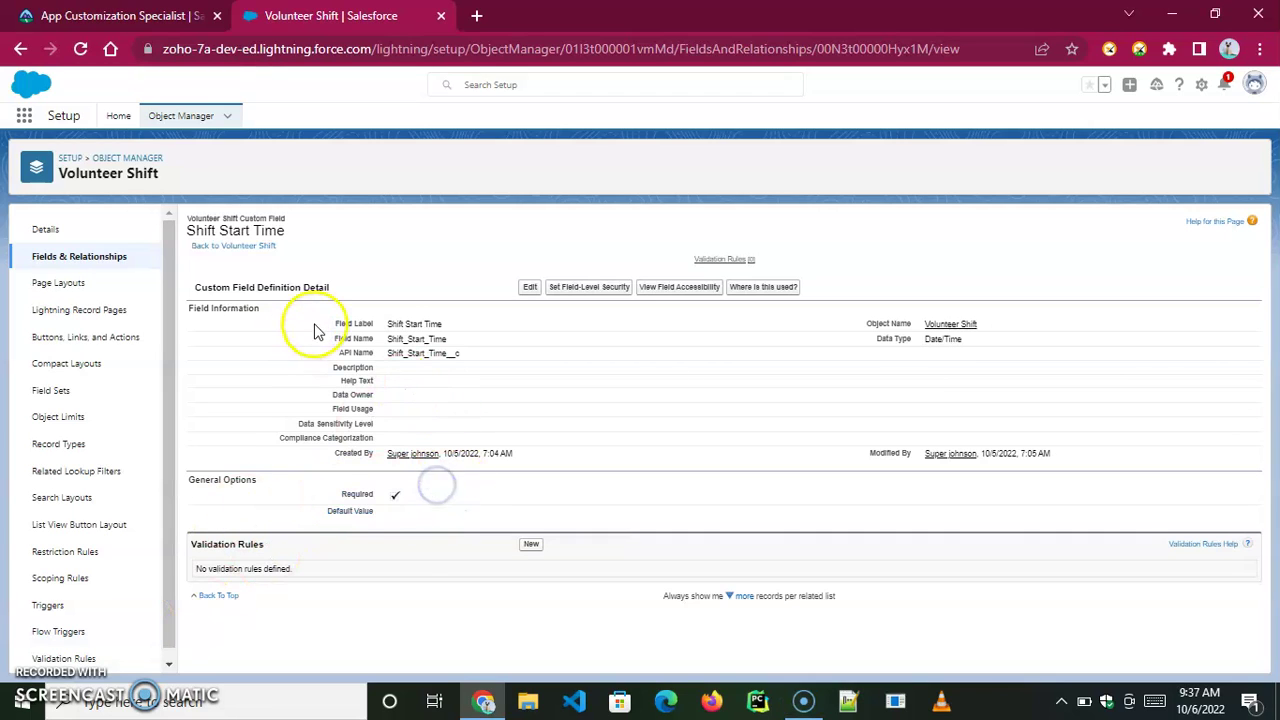
drag(318, 322, 468, 338)
Return to the Volunteer Shift field list and check the Shift End Time field's data type, label and general options.
click(97, 258)
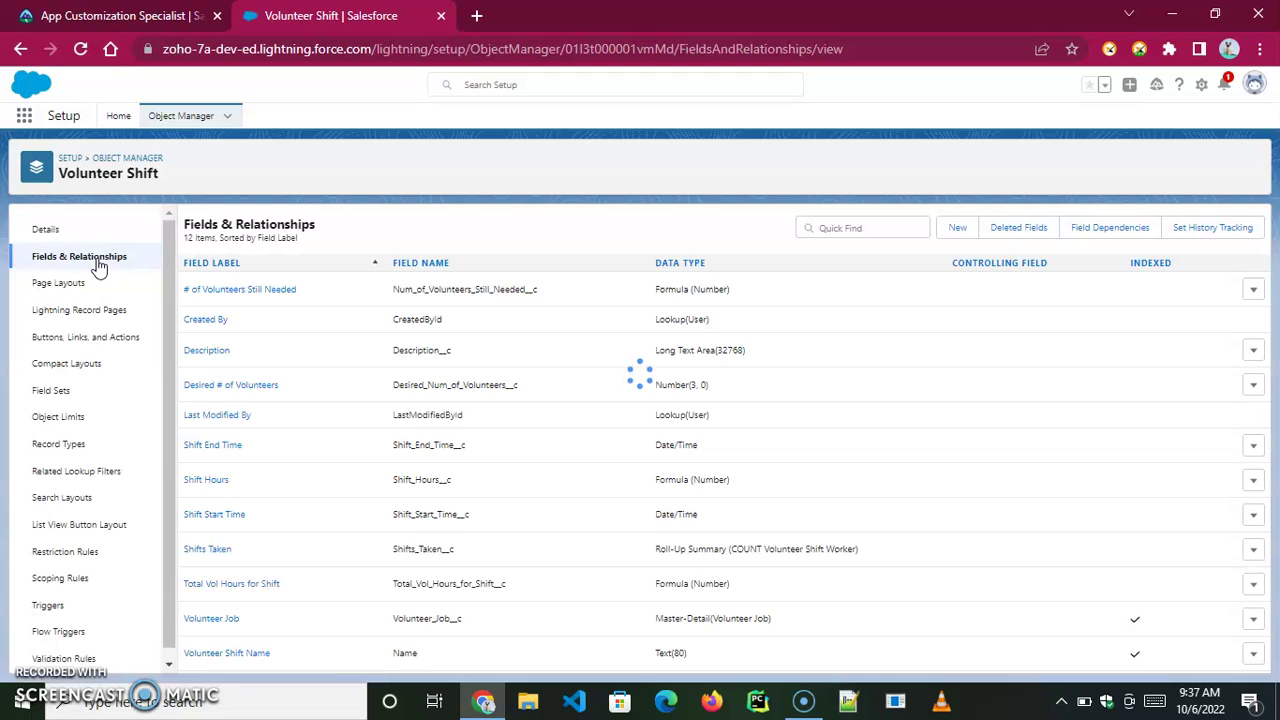
drag(709, 443, 181, 447)
click(287, 457)
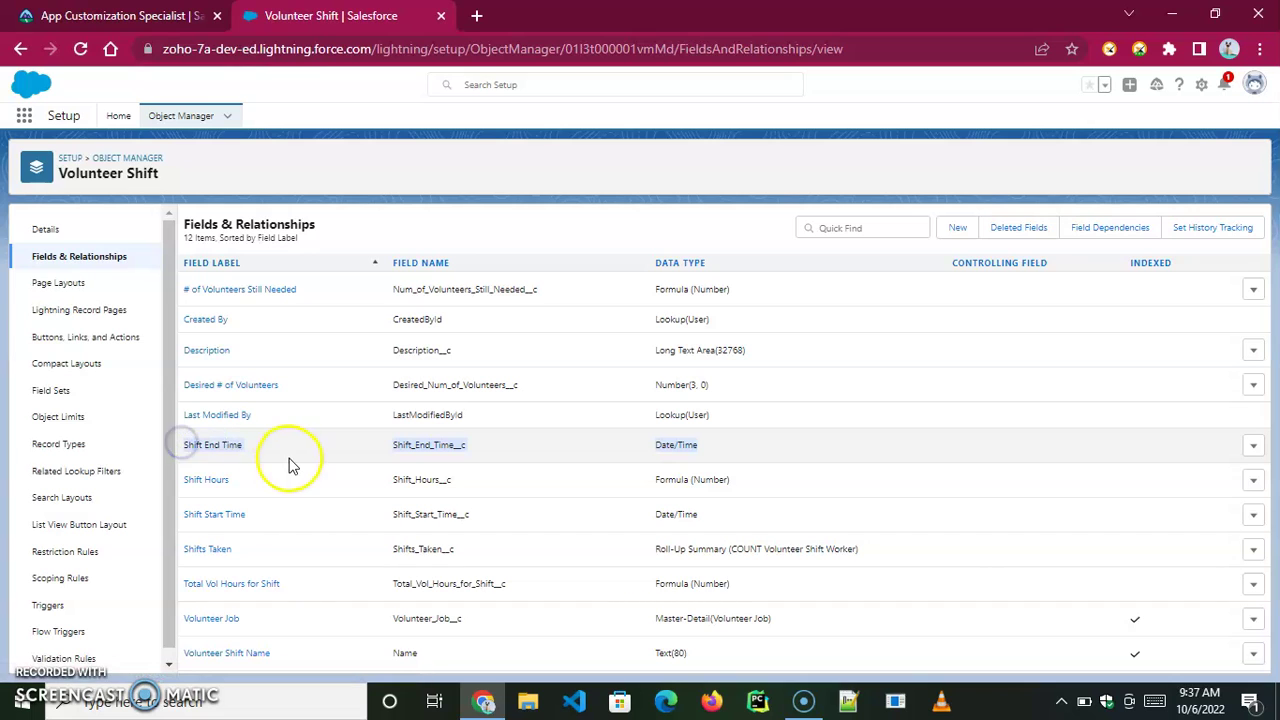
click(207, 447)
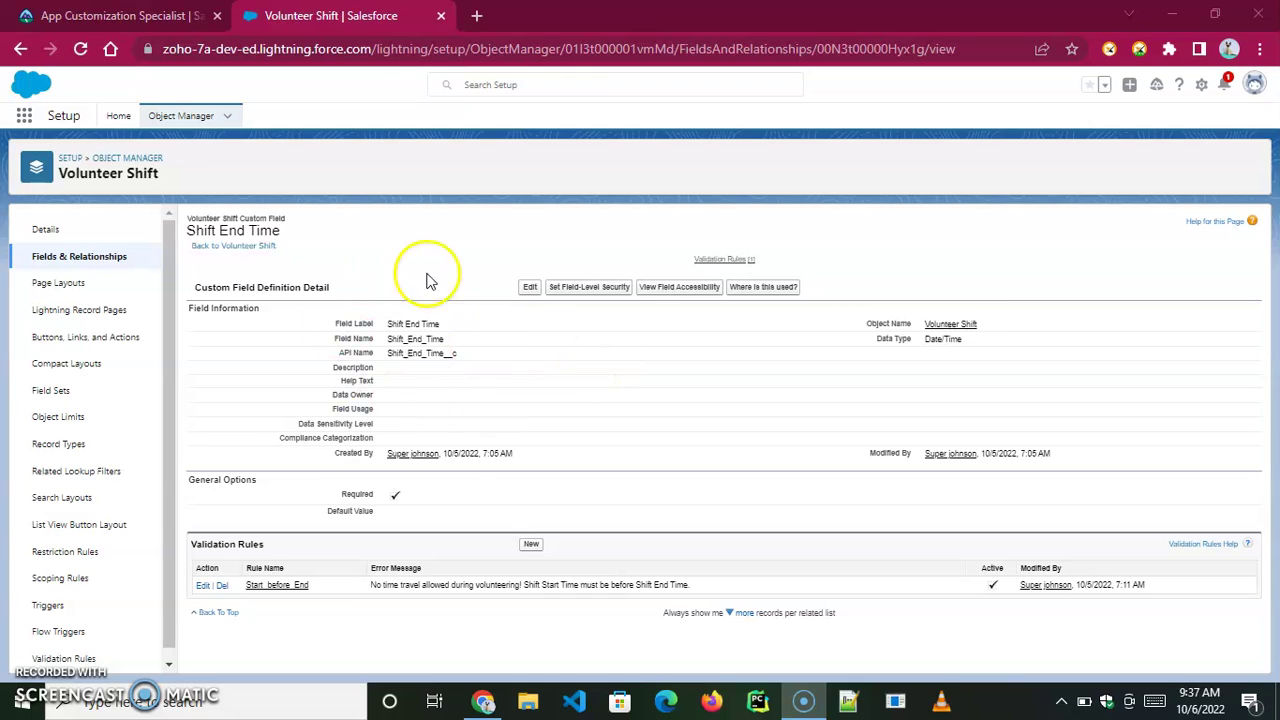
drag(474, 330, 338, 325)
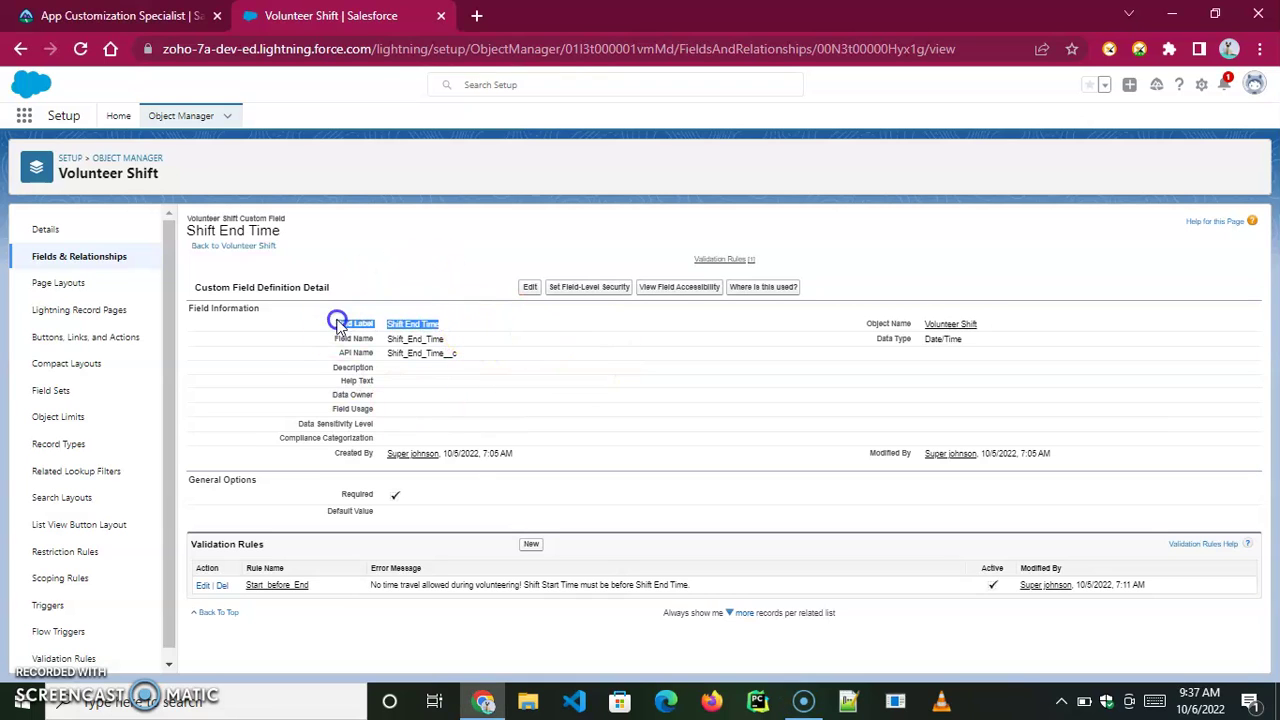
click(463, 344)
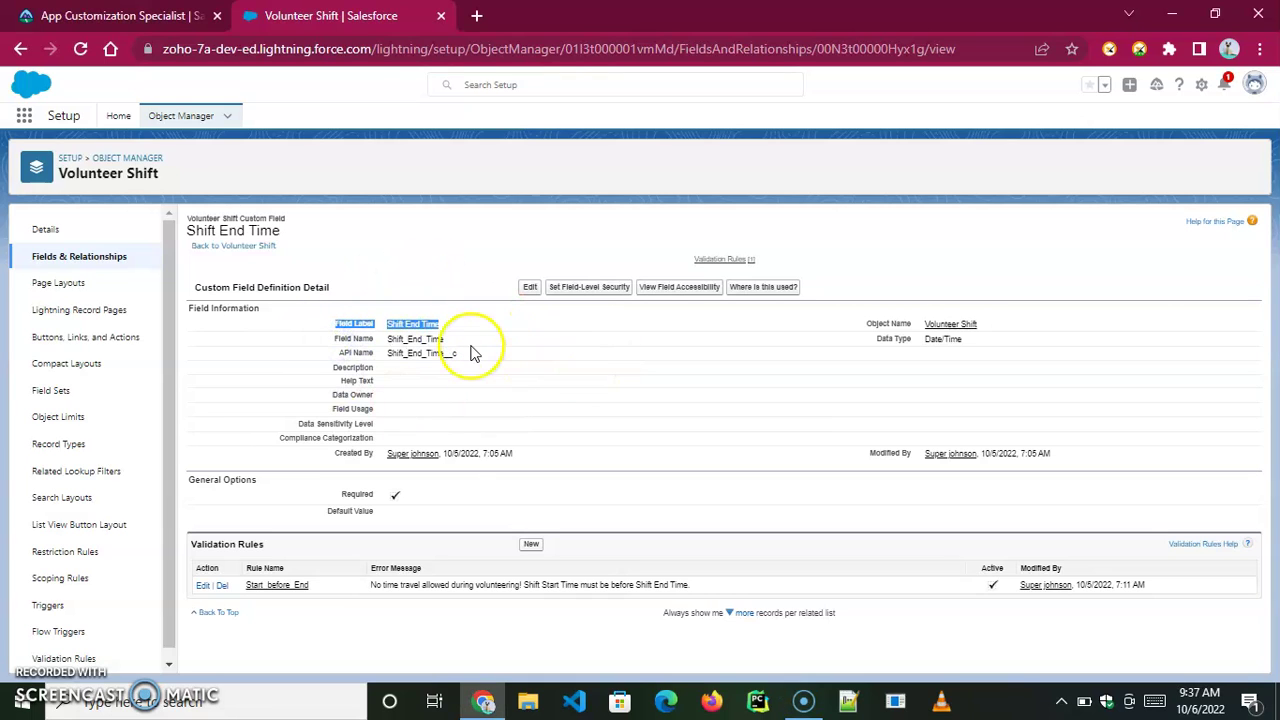
click(428, 420)
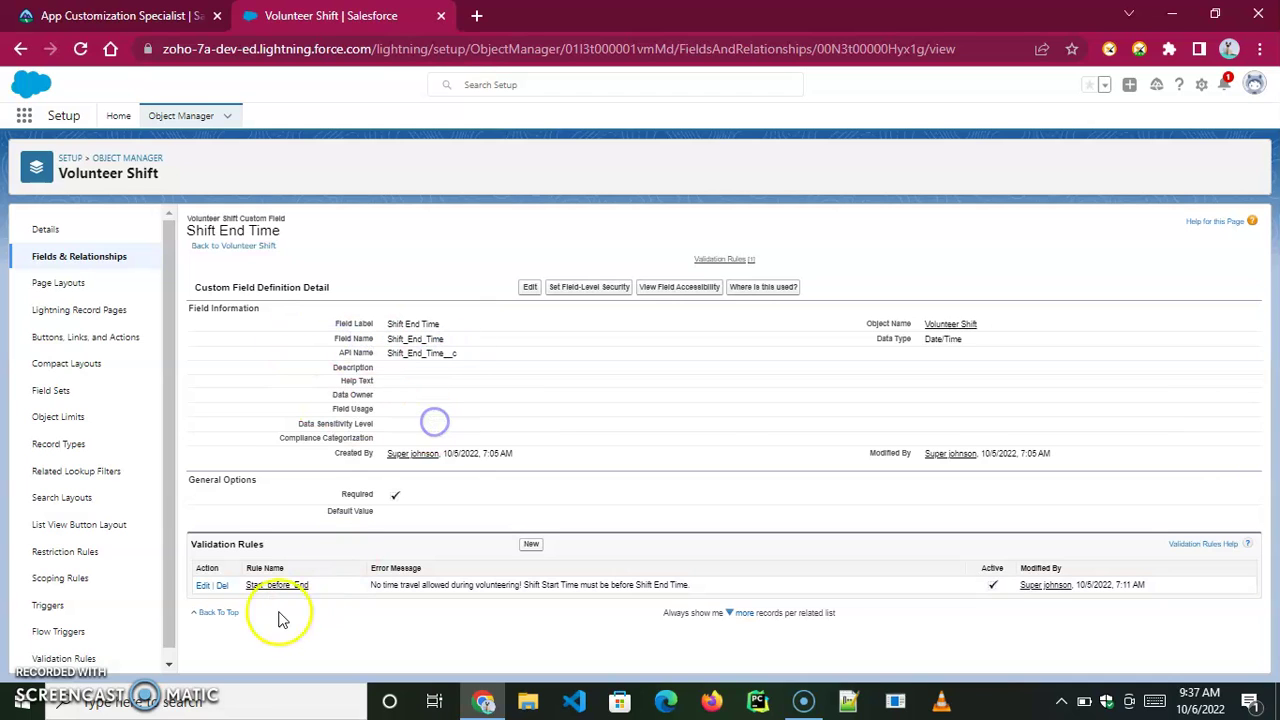
Open the Start_before_End validation rule of Volunteer Shift for editing and examine its error condition formula, error message and error location.
click(66, 660)
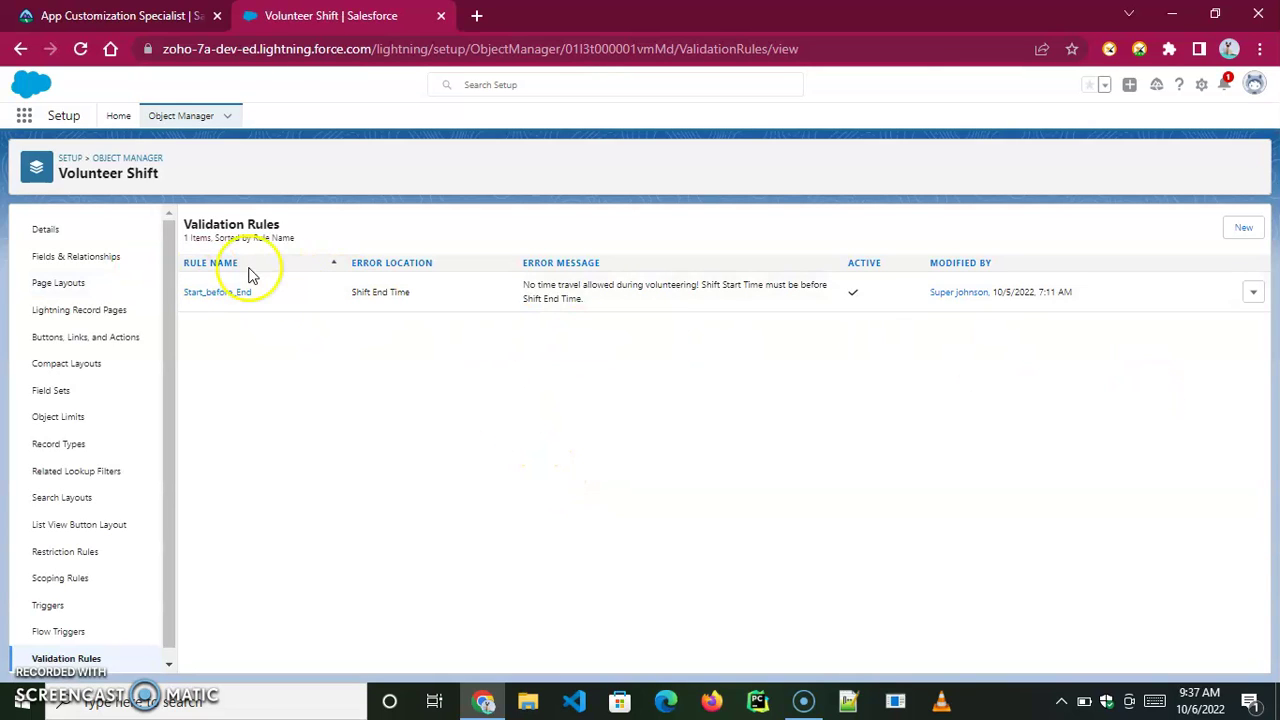
click(200, 292)
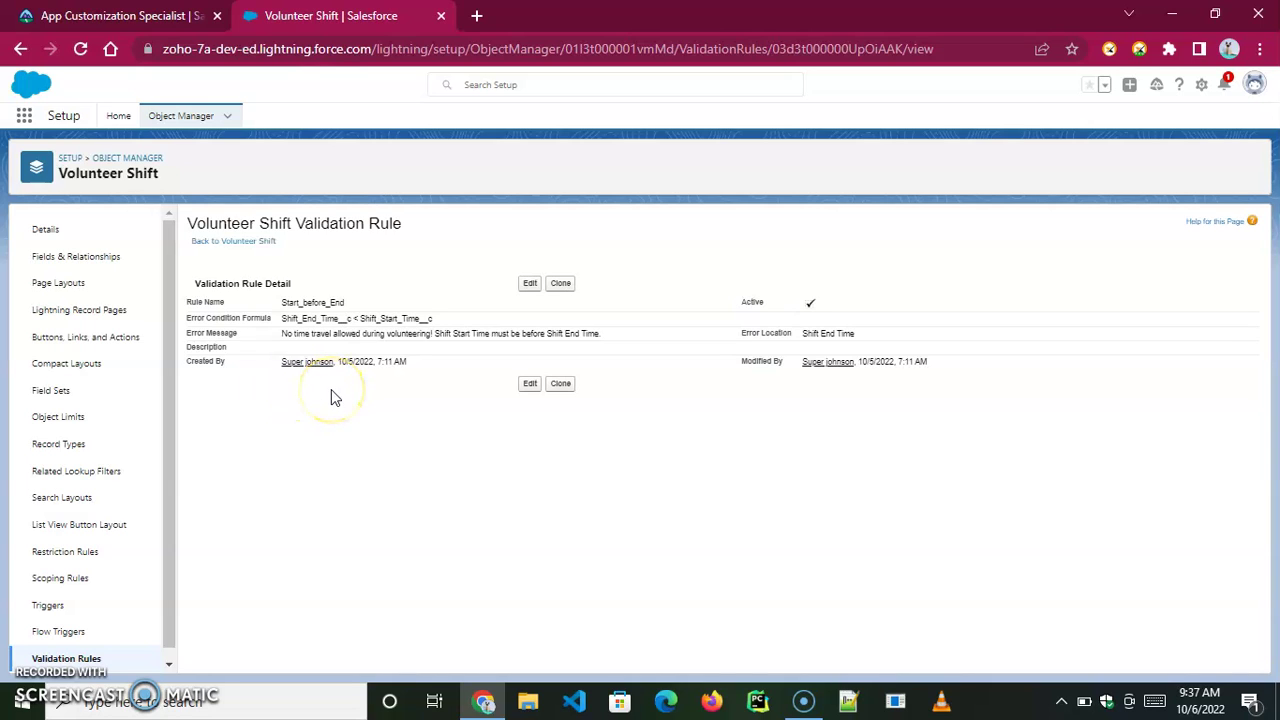
click(529, 285)
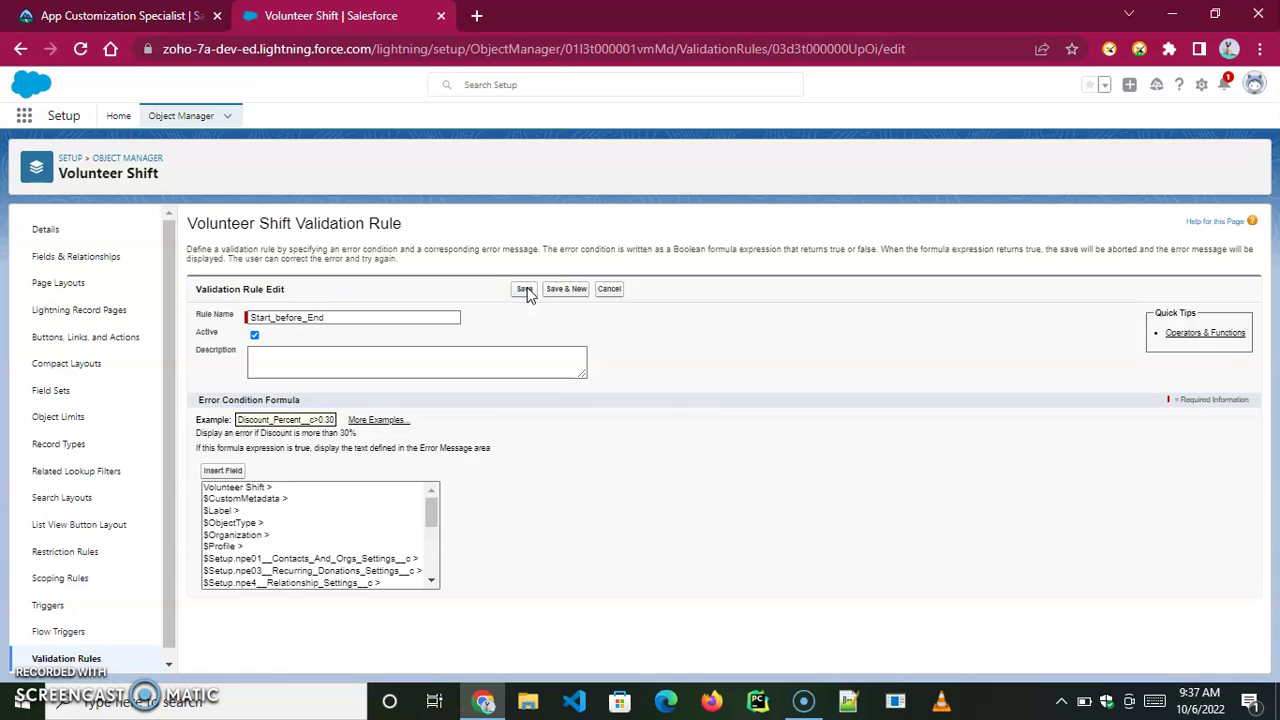
scroll(670, 425, down, 1)
scroll(529, 484, down, 1)
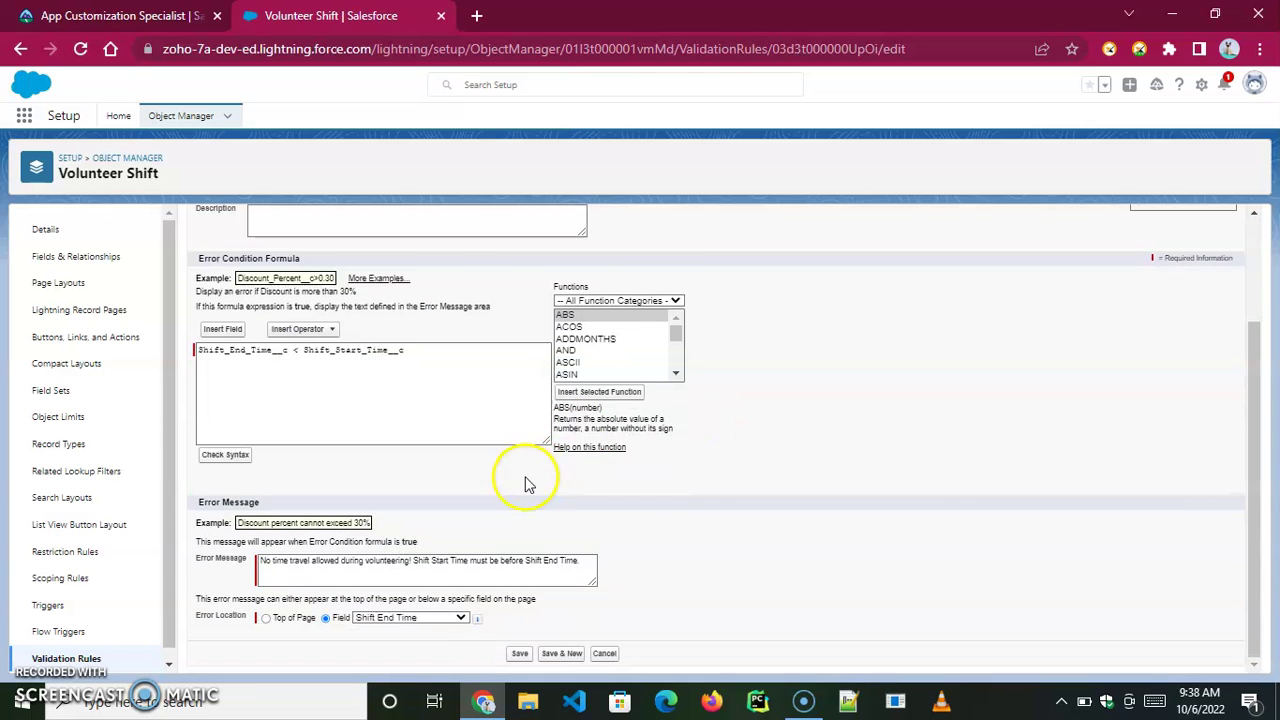
click(428, 365)
drag(200, 348, 405, 374)
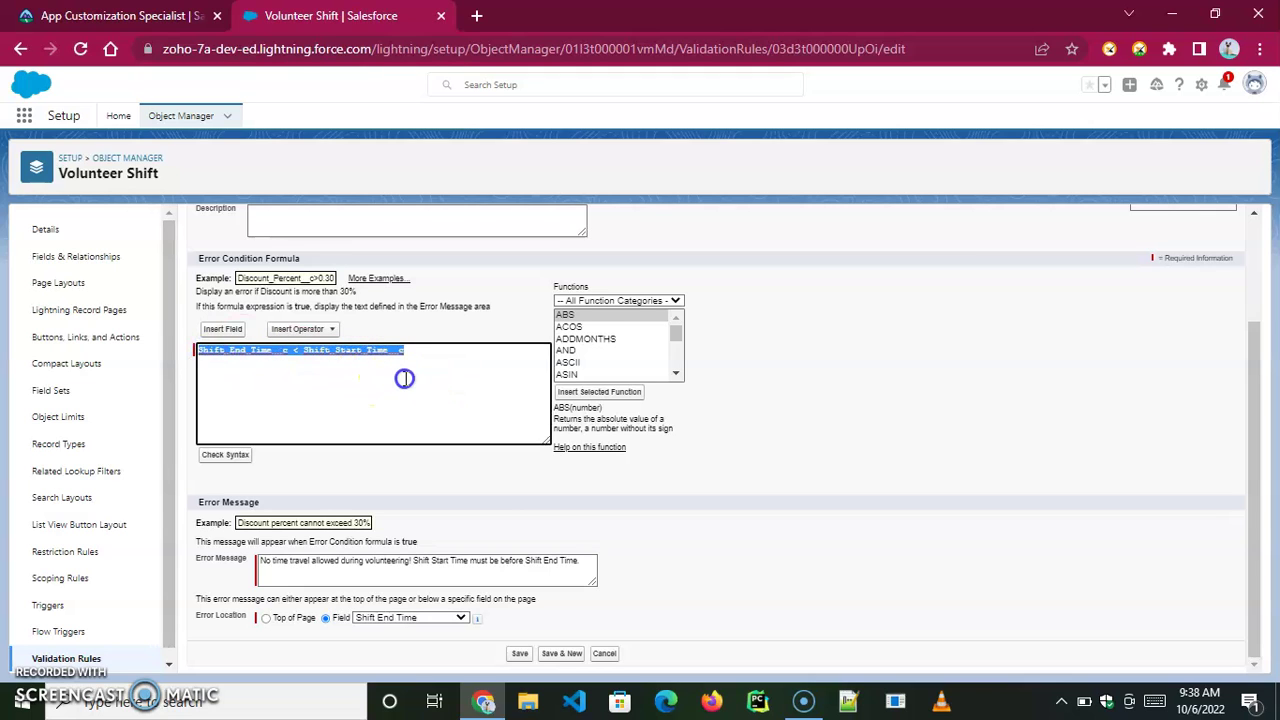
scroll(871, 437, up, 2)
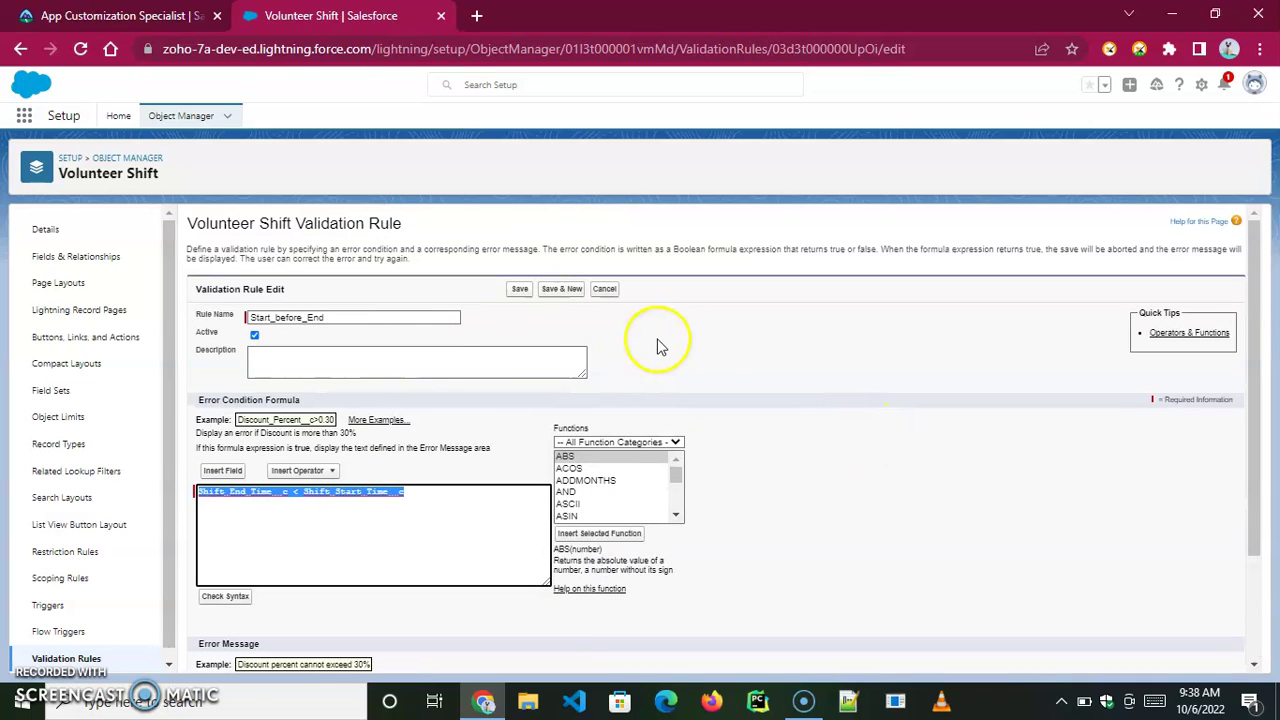
click(715, 342)
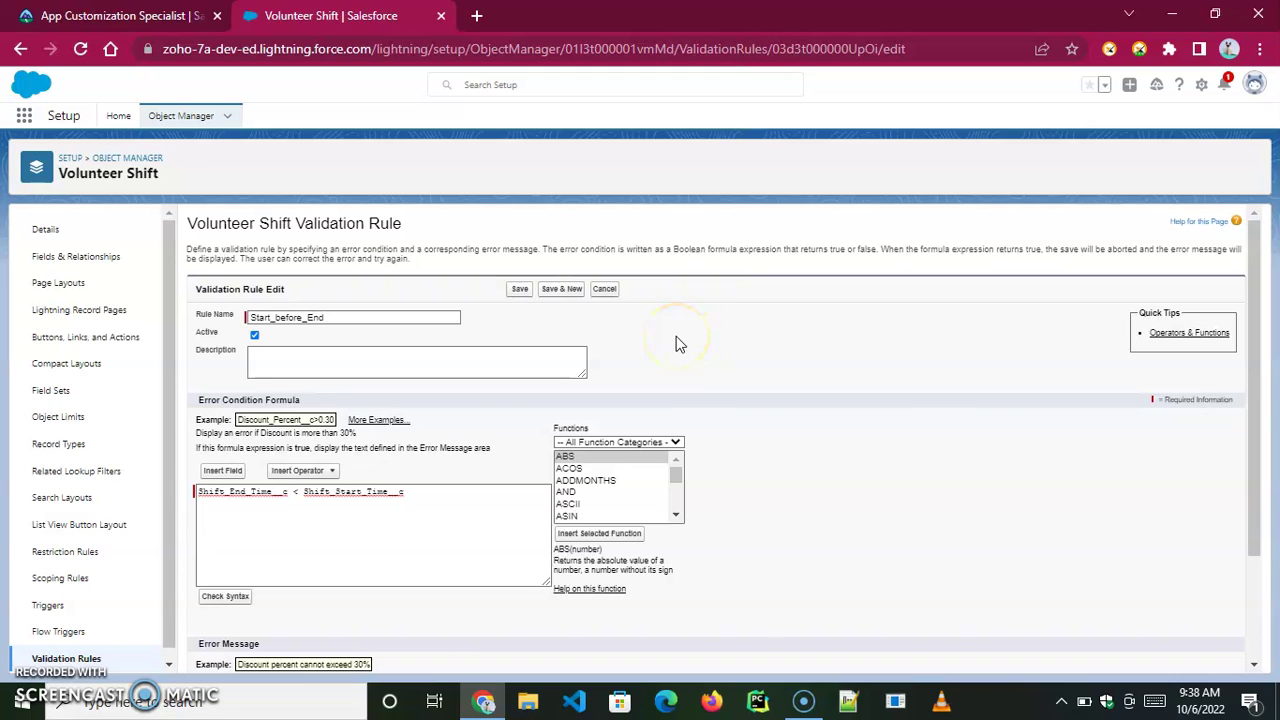
scroll(678, 342, down, 2)
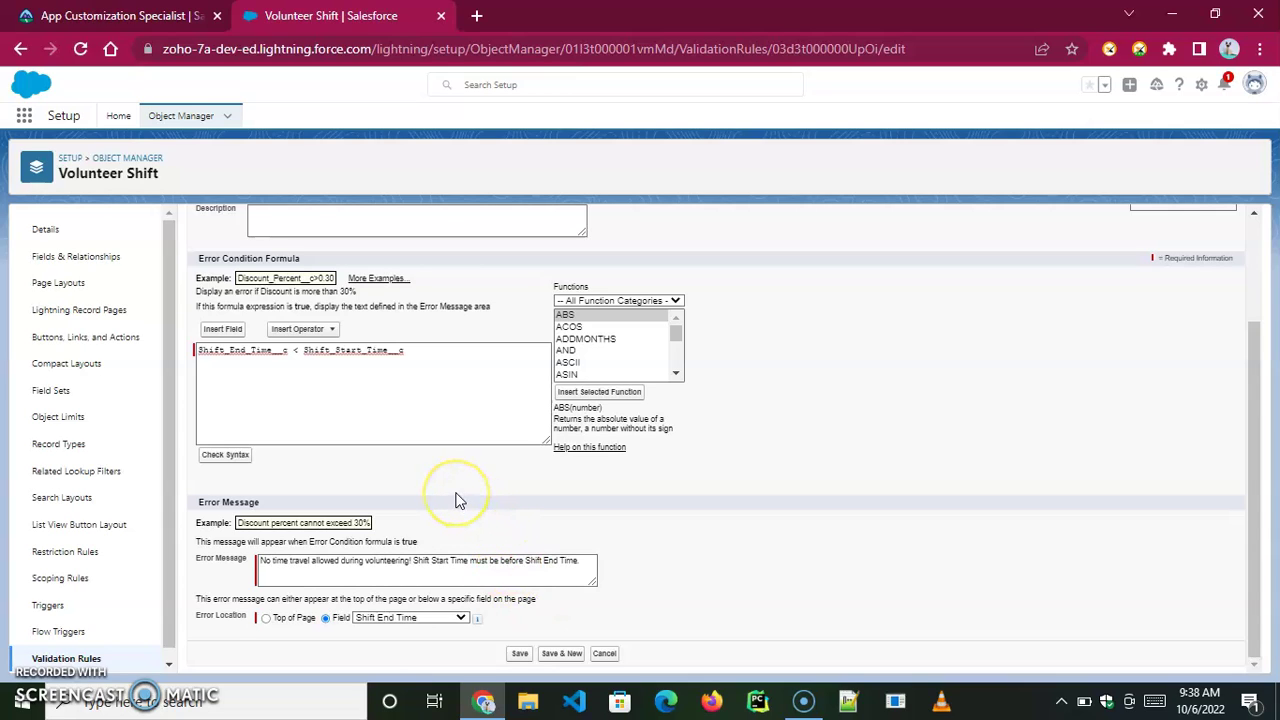
scroll(455, 500, up, 3)
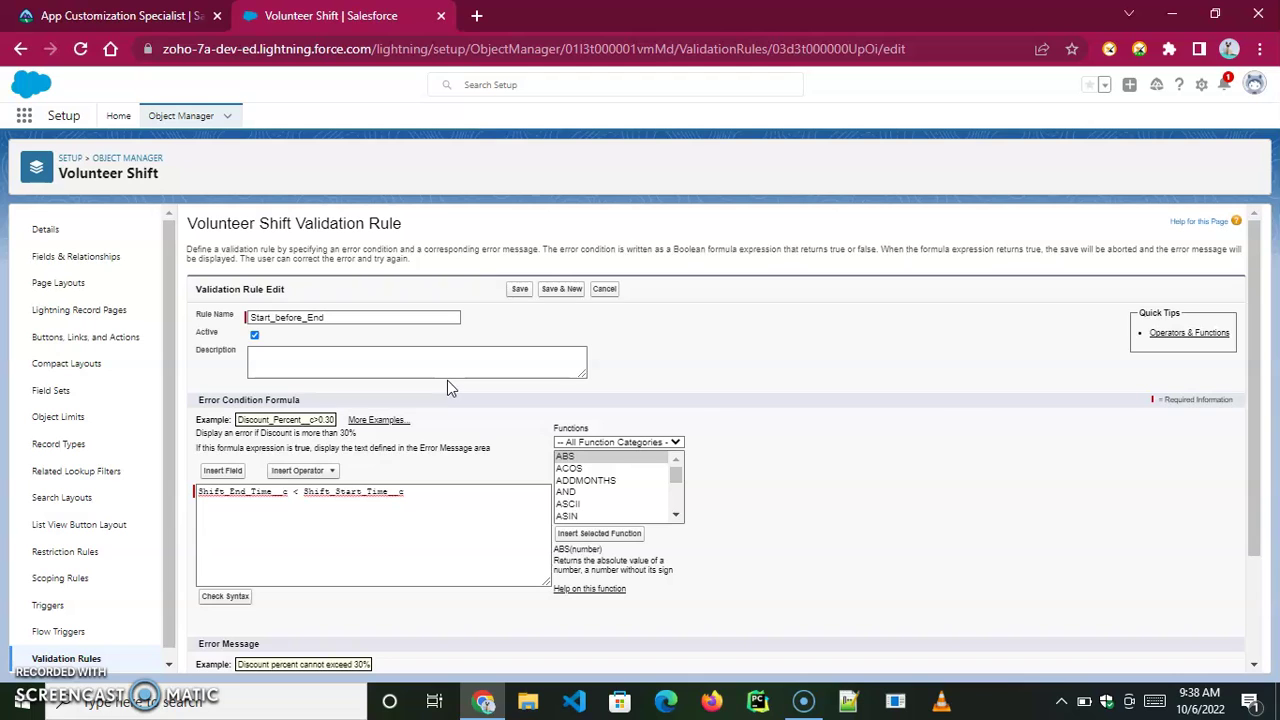
Return to the Volunteer Shift fields without saving the rule, and open the Shift Hours field's formula for editing.
click(97, 256)
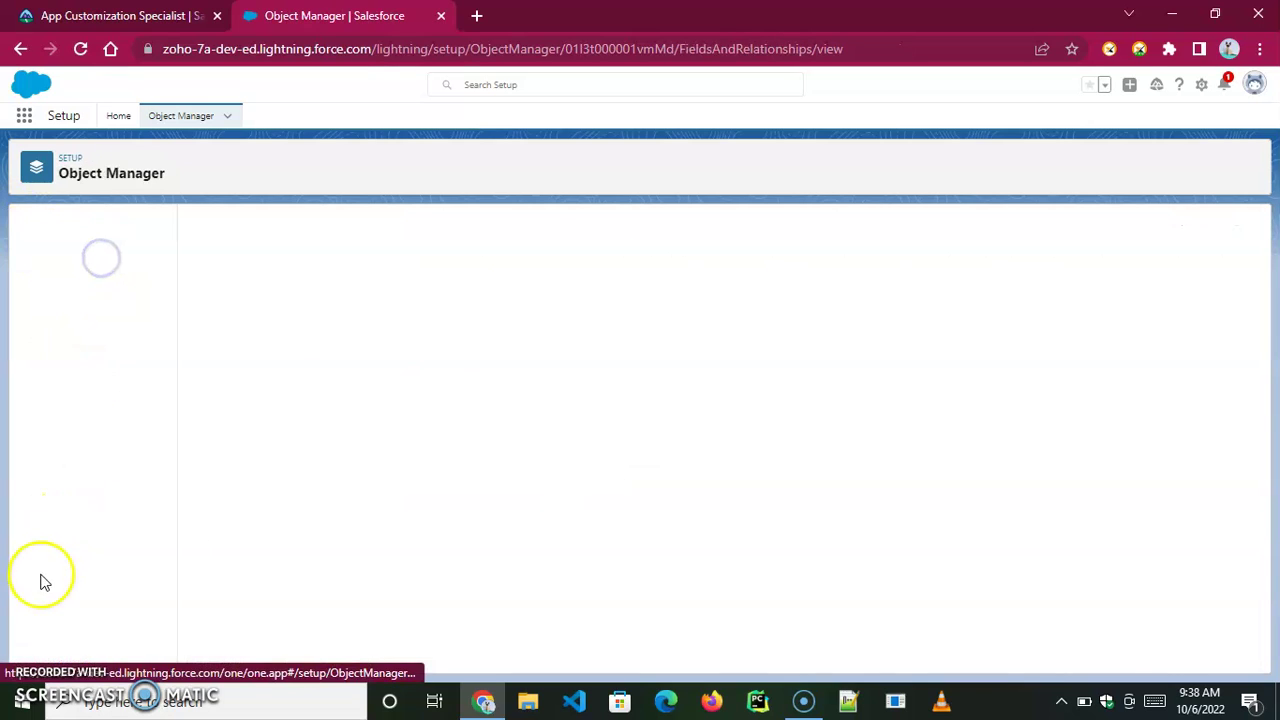
drag(751, 486, 175, 467)
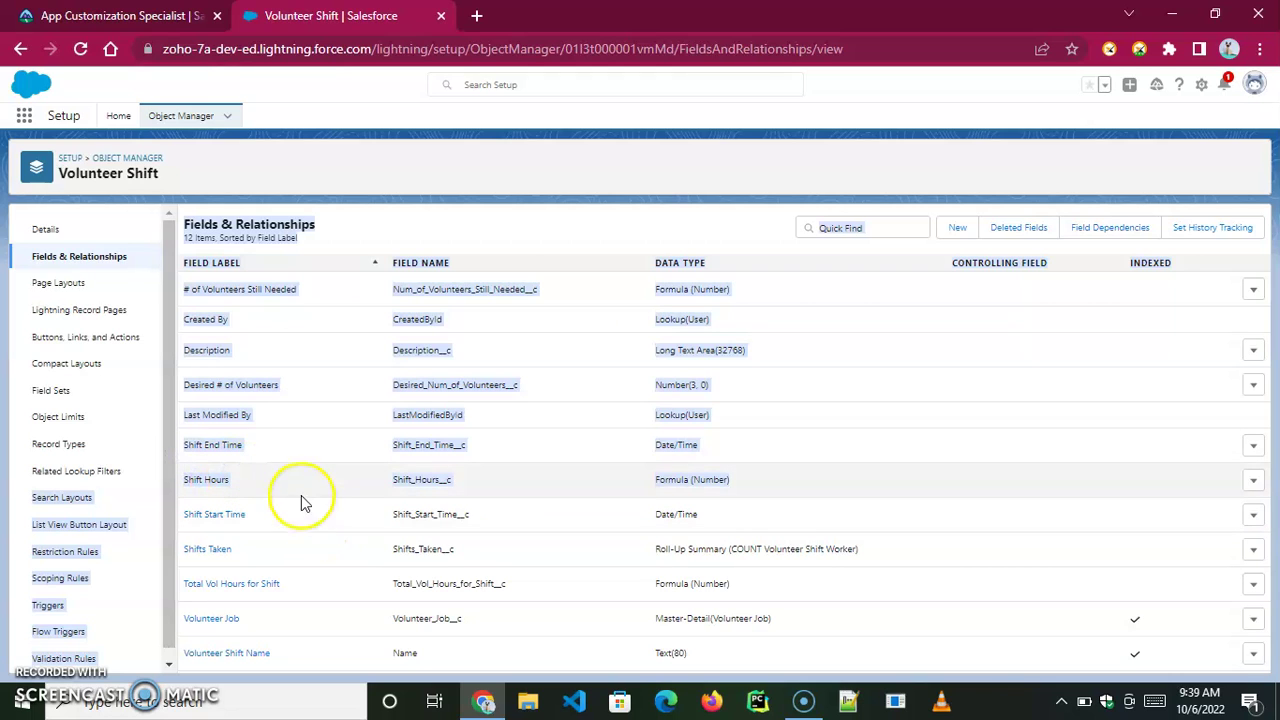
click(243, 486)
click(214, 484)
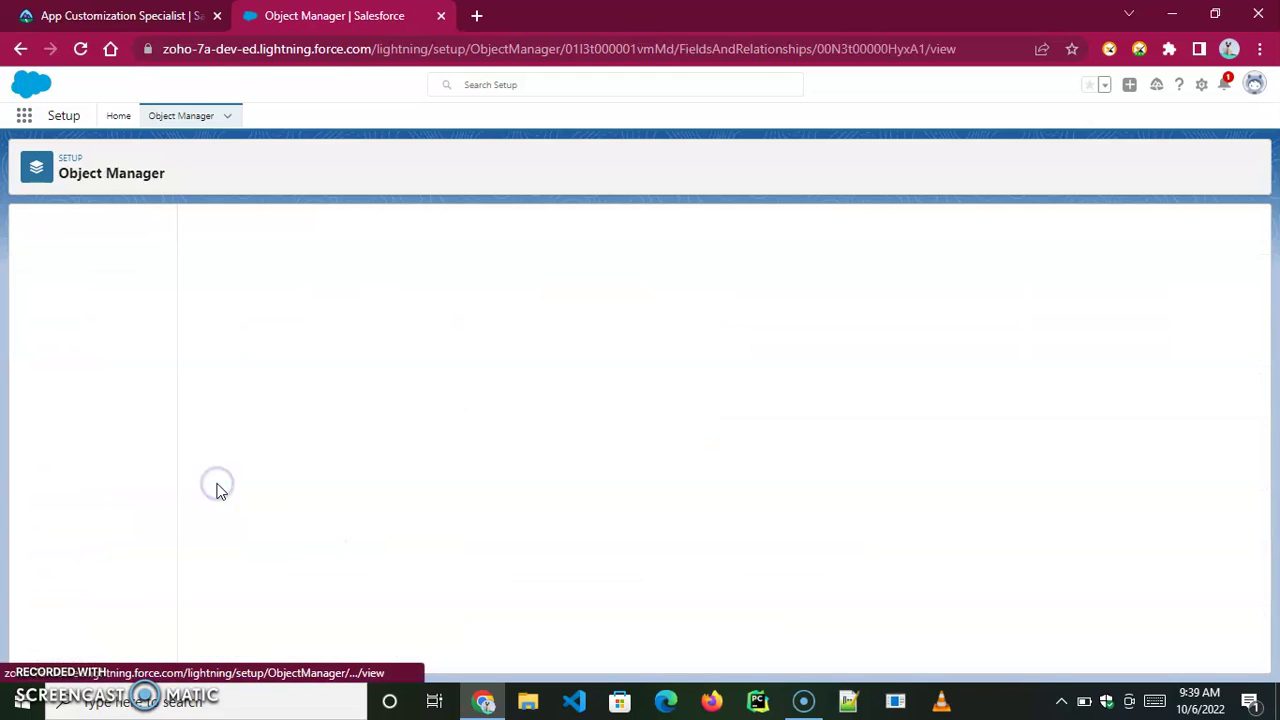
click(528, 290)
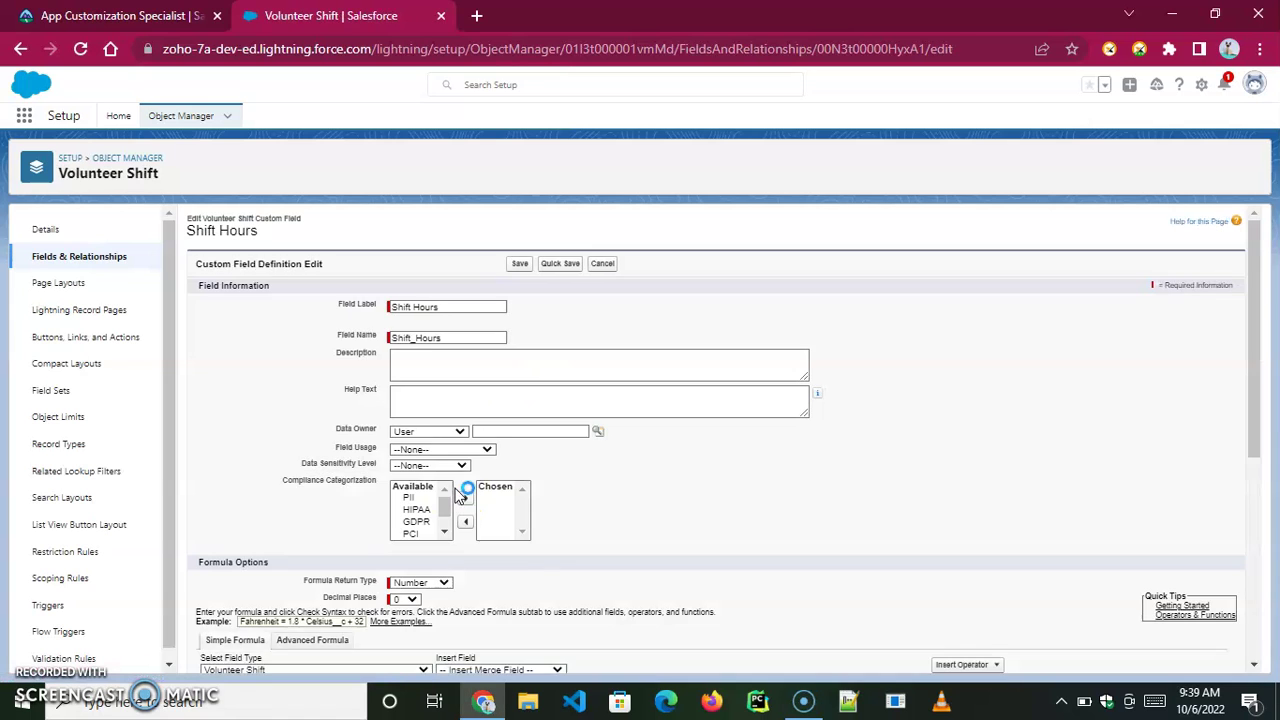
scroll(463, 495, down, 1)
scroll(920, 469, down, 5)
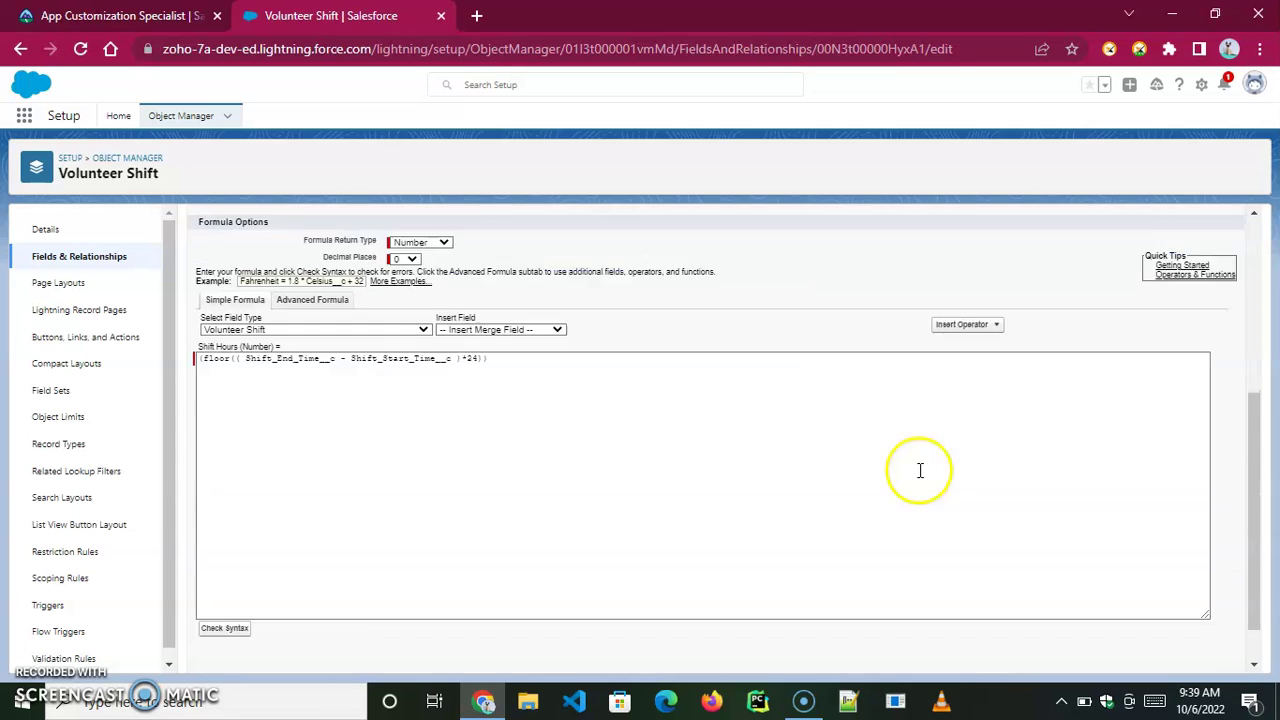
Reduce the Shift Hours formula to ( Shift_End_Time__c - Shift_Start_Time__c )*24, check its syntax and save the field.
click(511, 313)
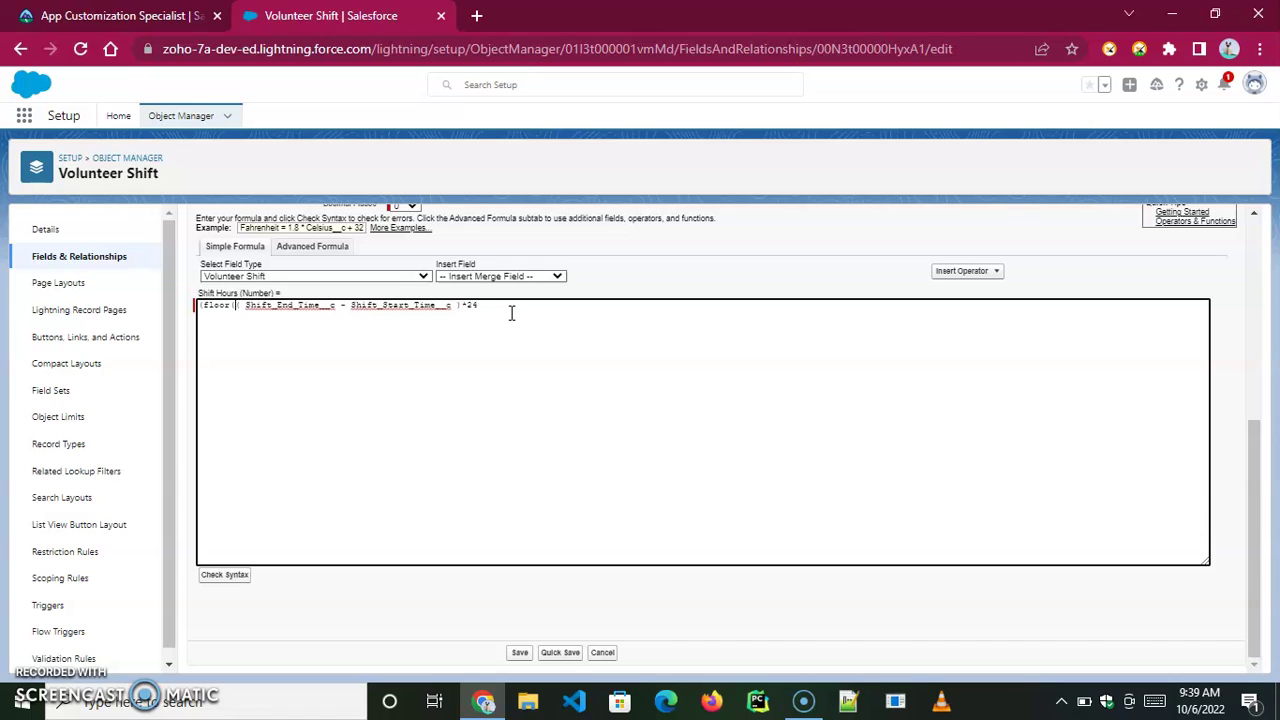
key(Delete)
key(Delete)
key(Delete)
key(Delete)
key(Delete)
key(Delete)
key(Delete)
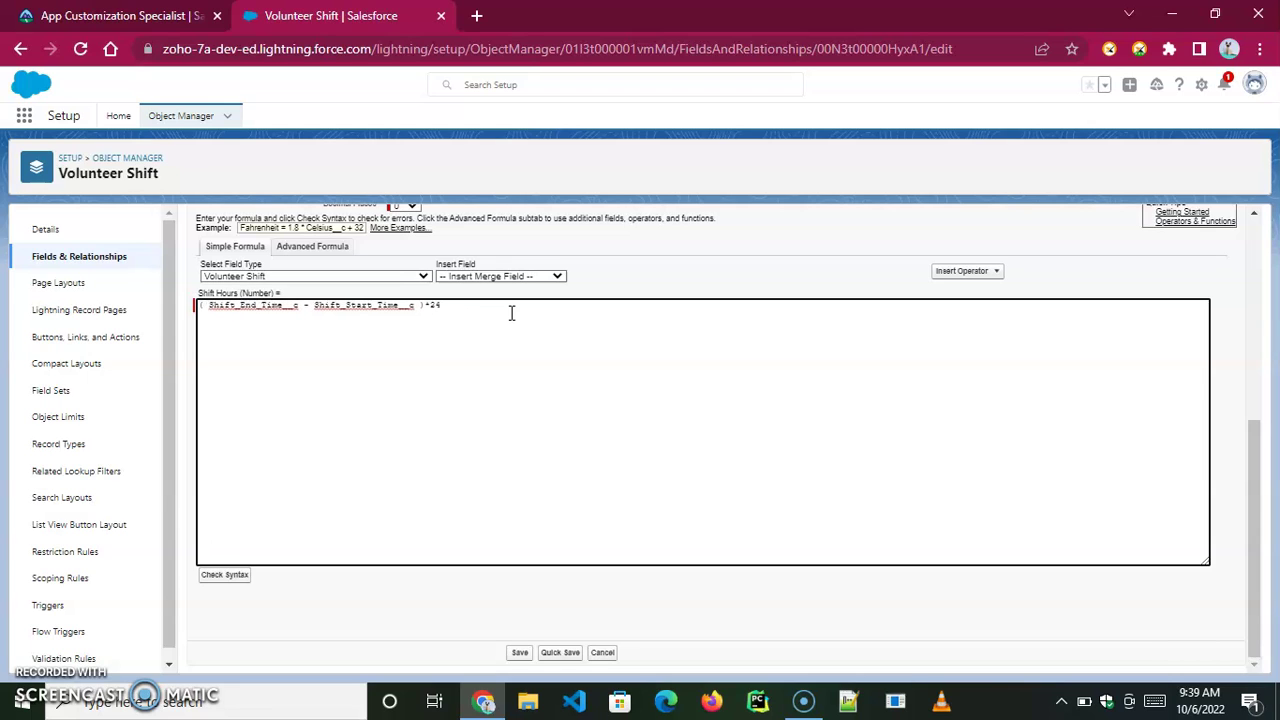
click(224, 578)
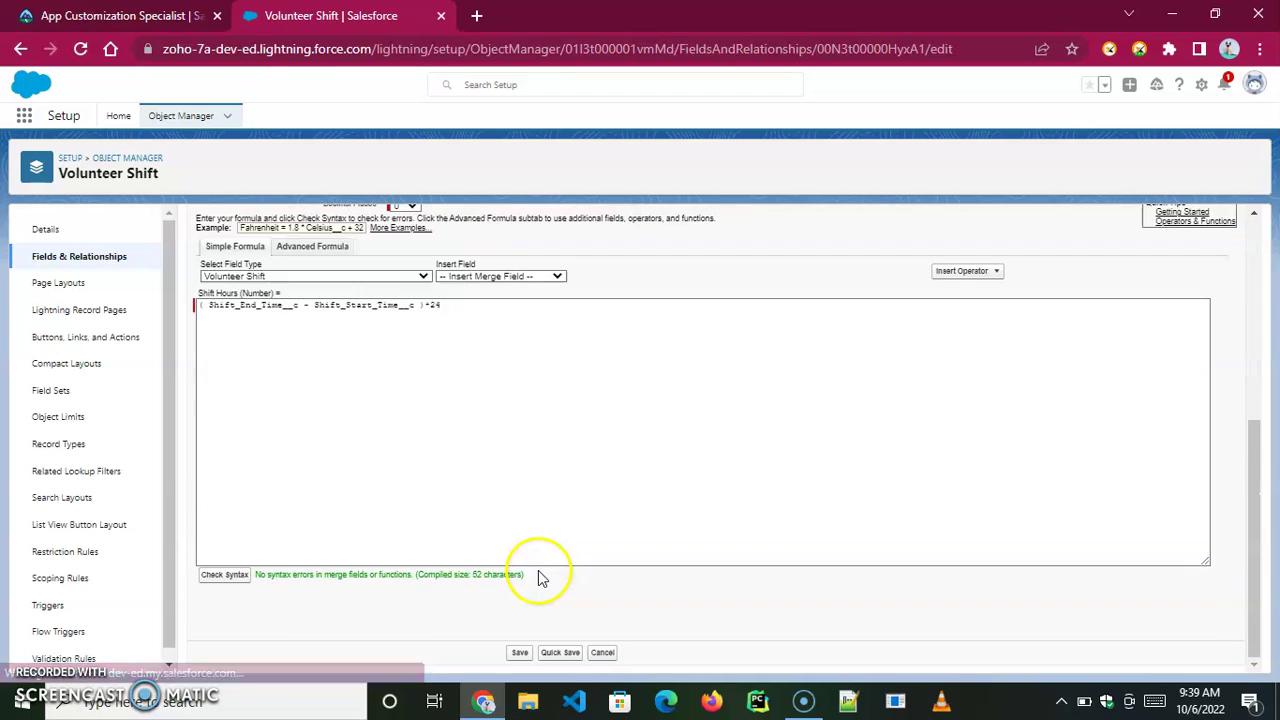
click(519, 652)
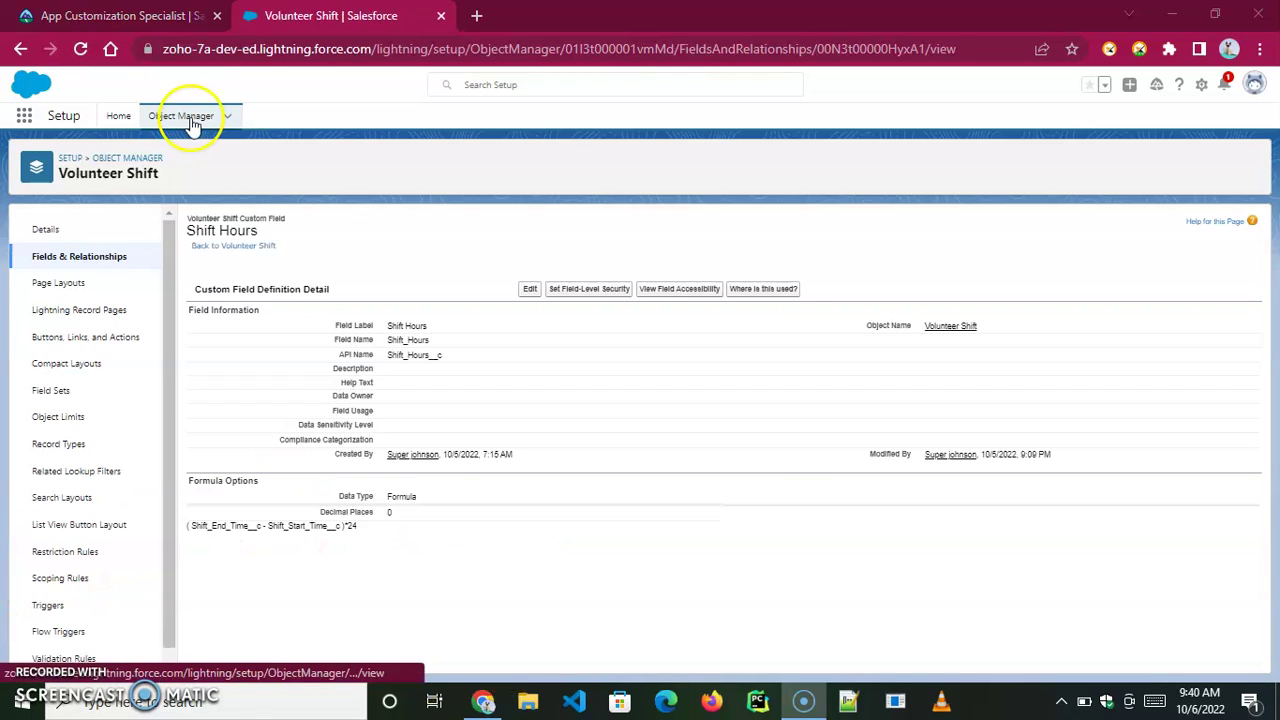
Search the object list for "Worker" and open the fields and relationships of the Volunteer Shift Worker object.
click(185, 116)
click(1015, 163)
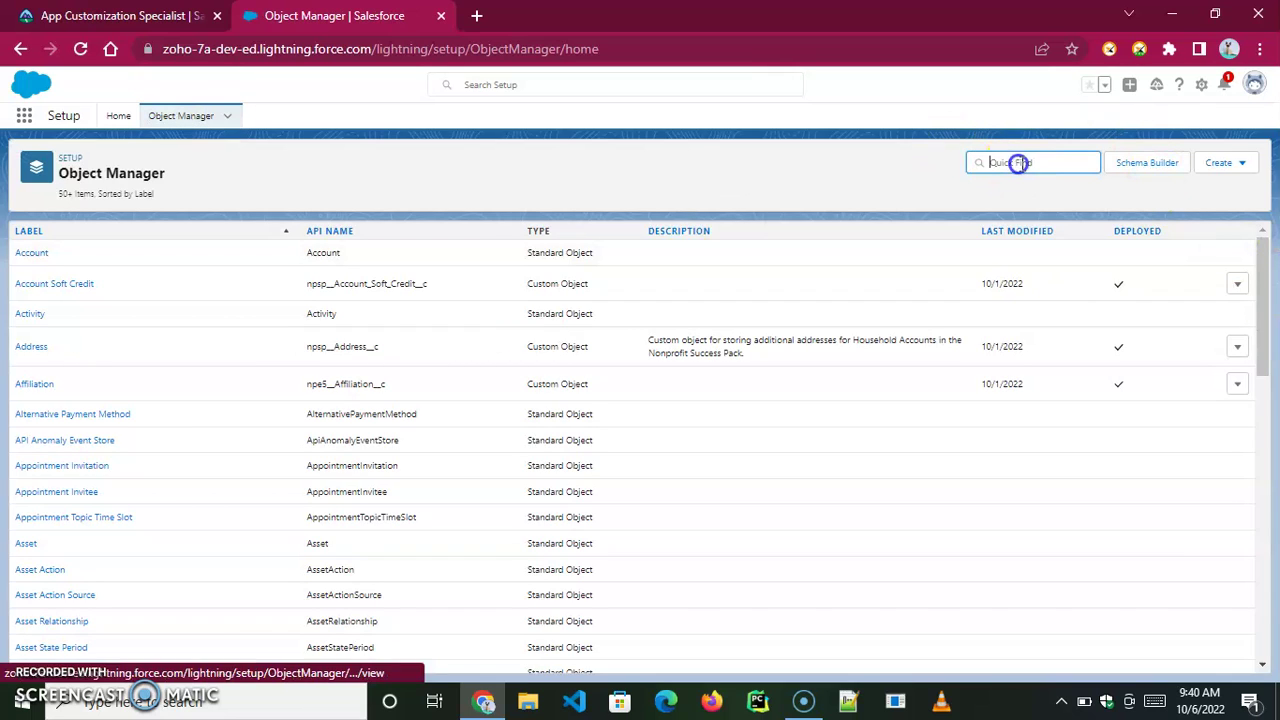
text(Wo)
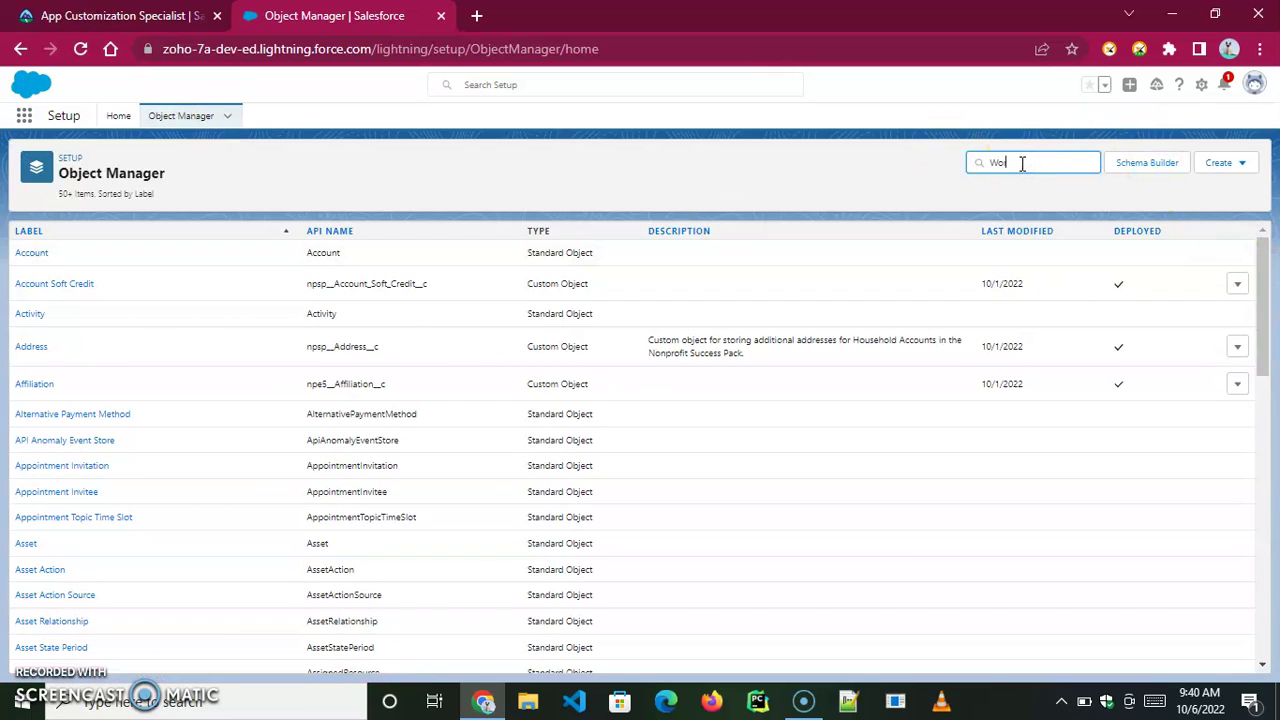
text(rker)
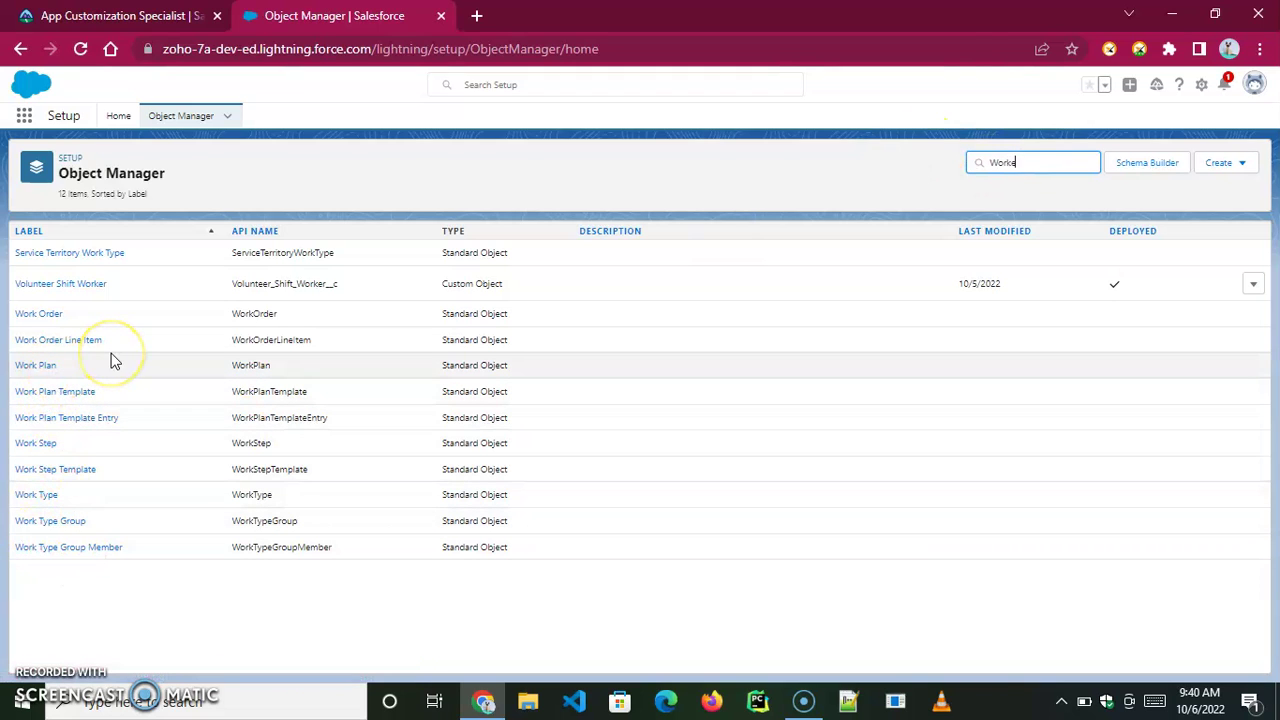
click(55, 262)
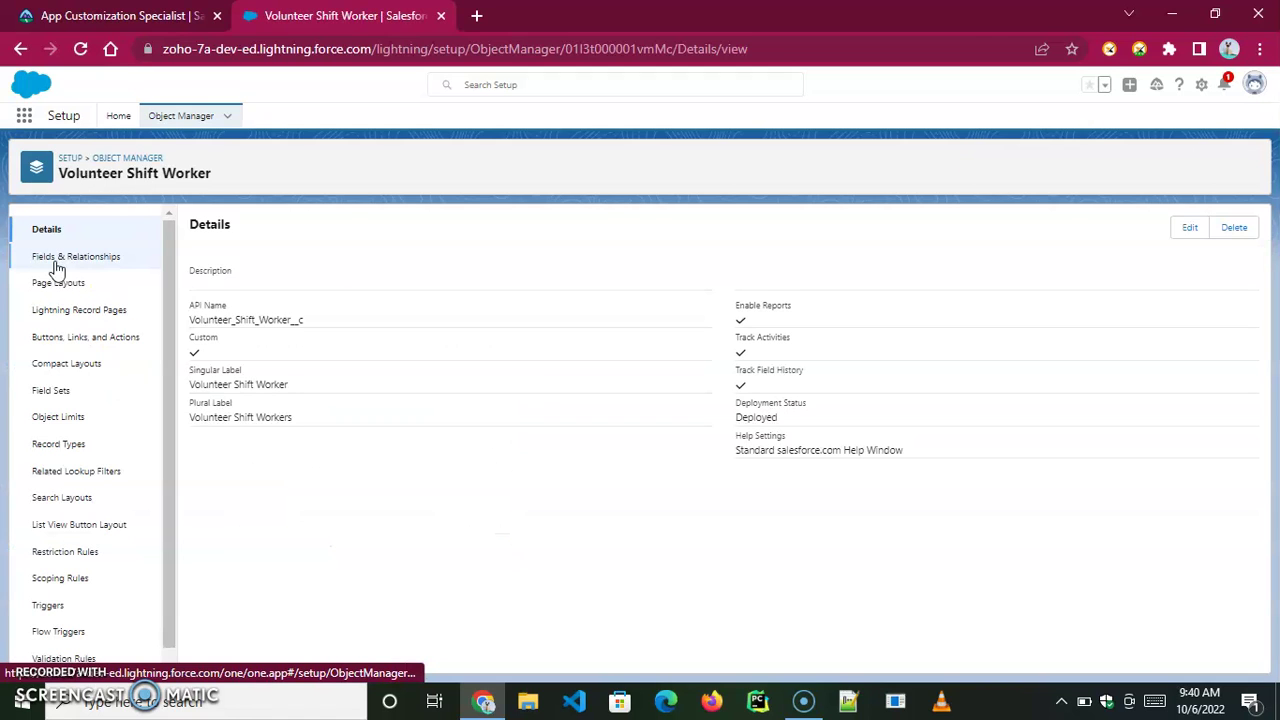
click(86, 256)
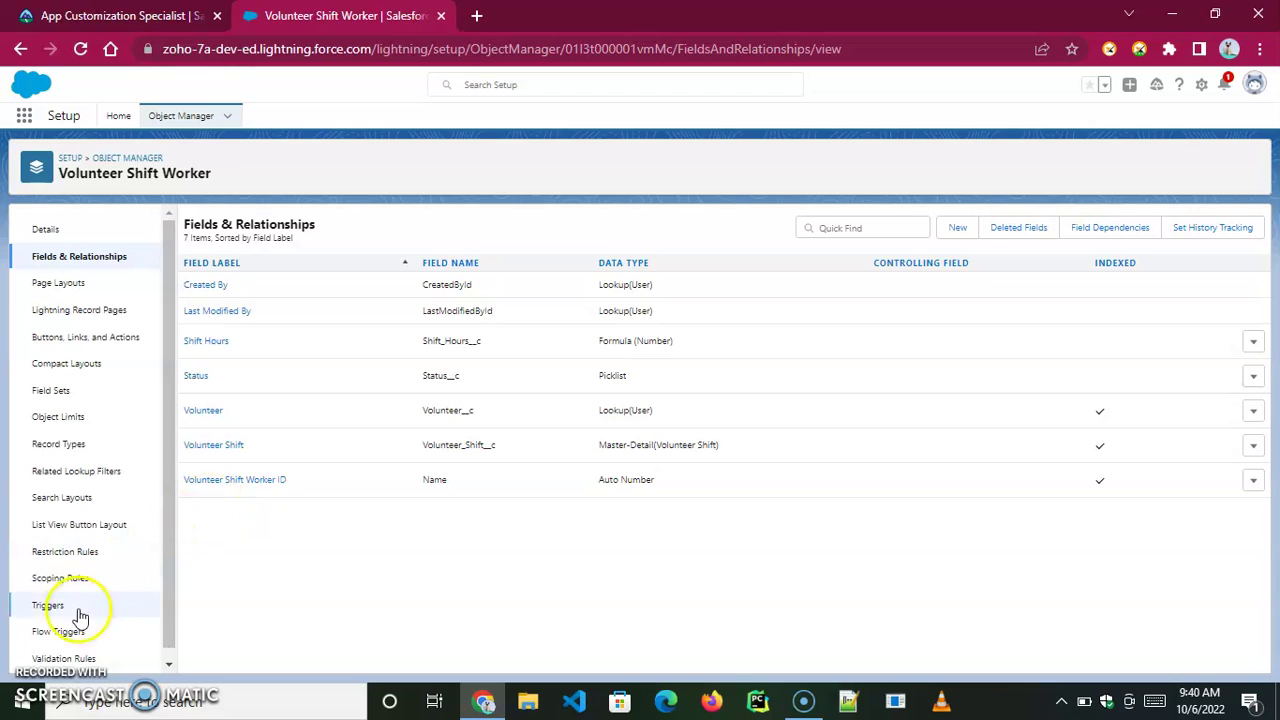
Start a new formula field on Volunteer Shift Worker with label Shift Start Time, name Shift_Start_Time and return type Time.
click(957, 228)
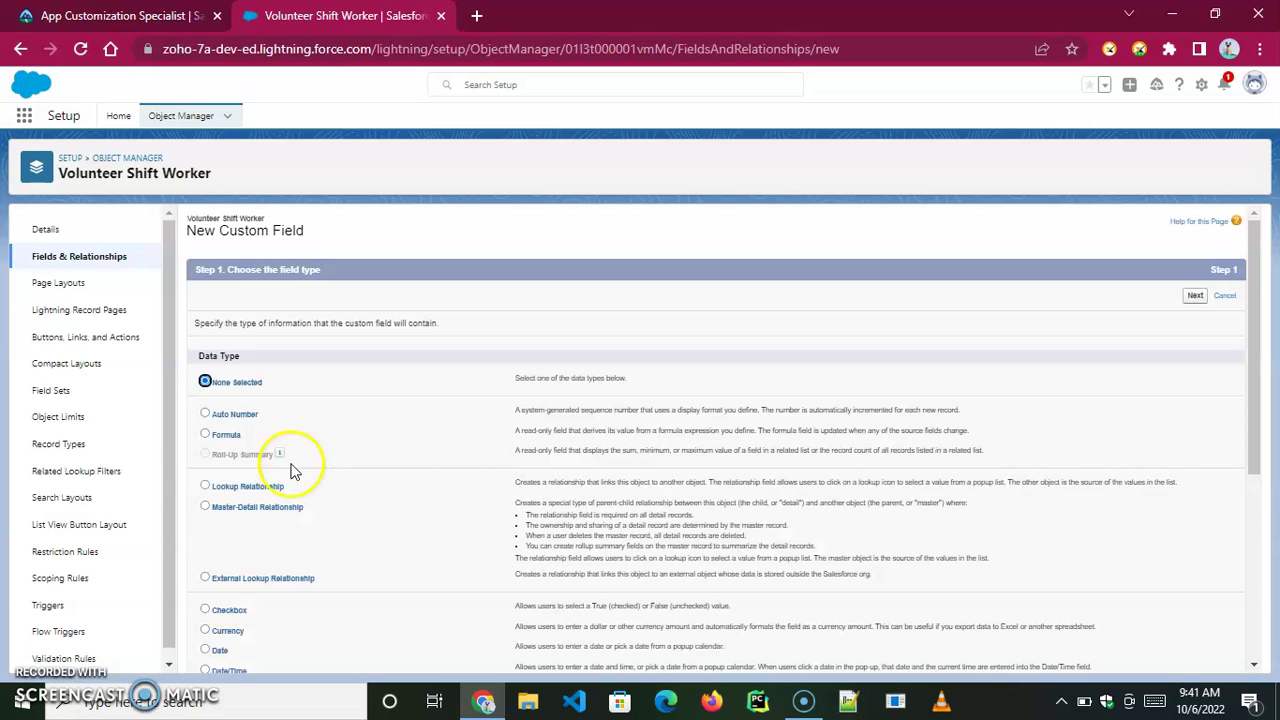
click(205, 434)
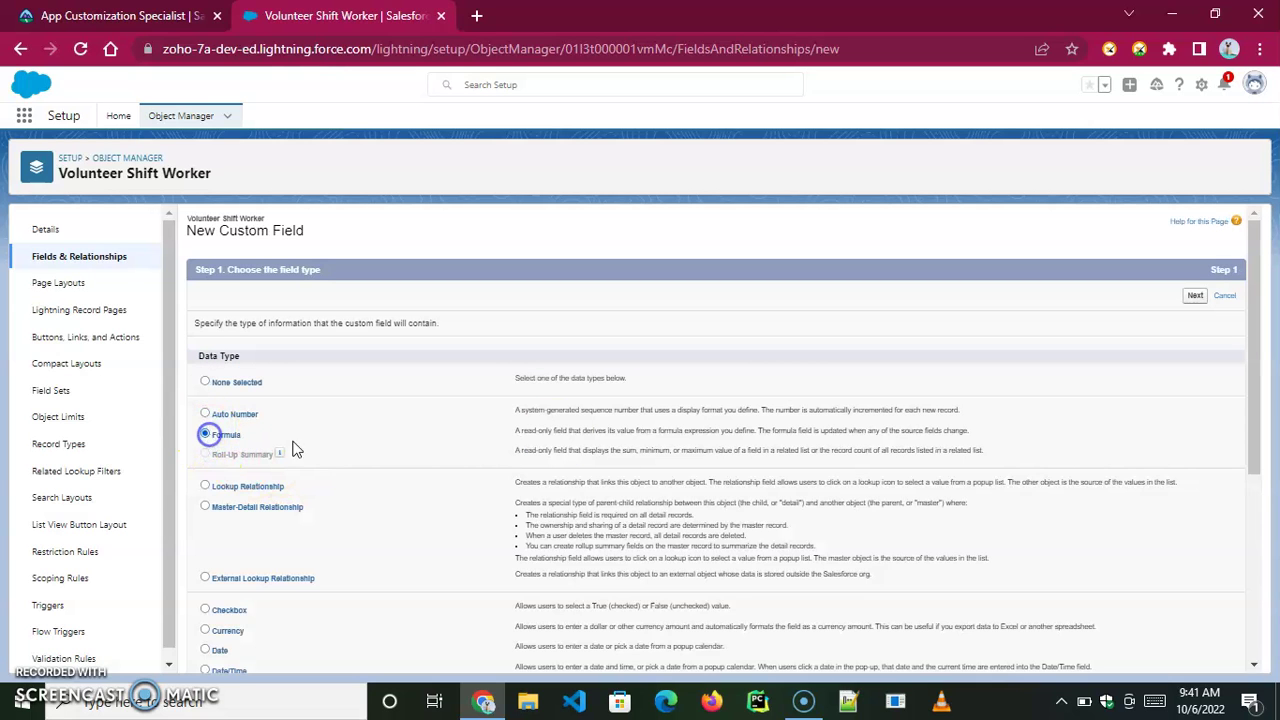
click(1195, 294)
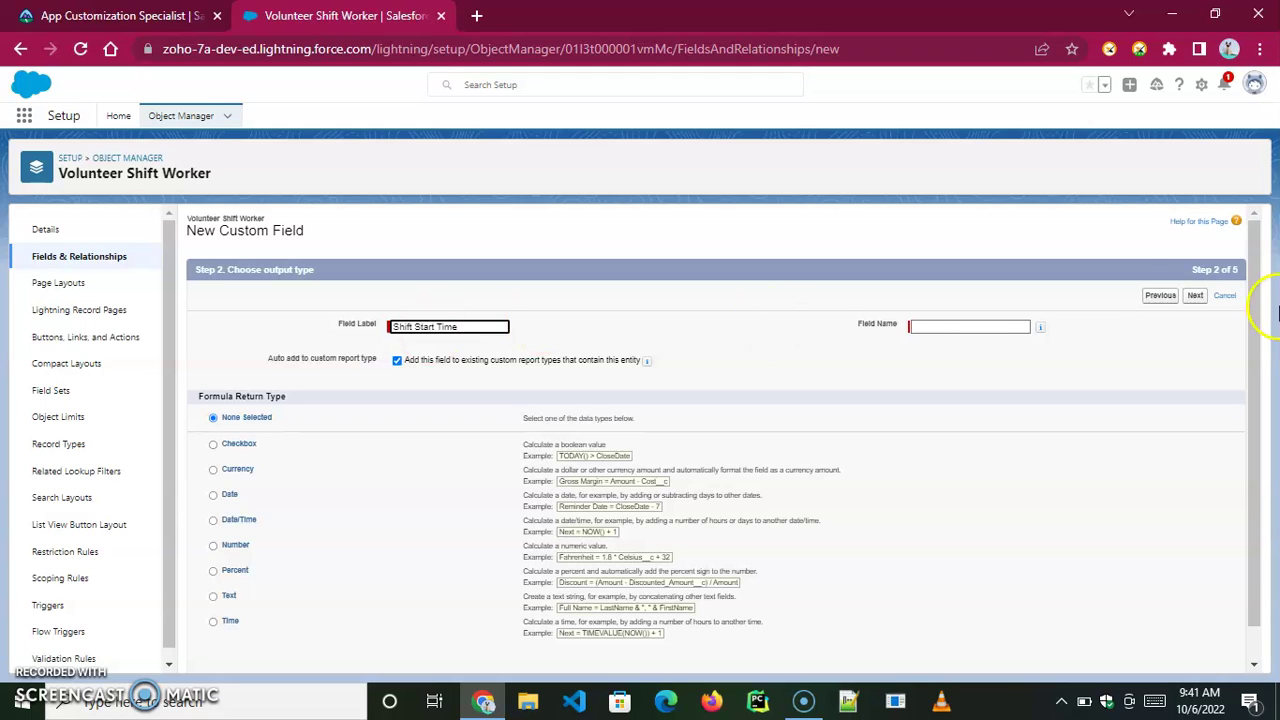
click(957, 327)
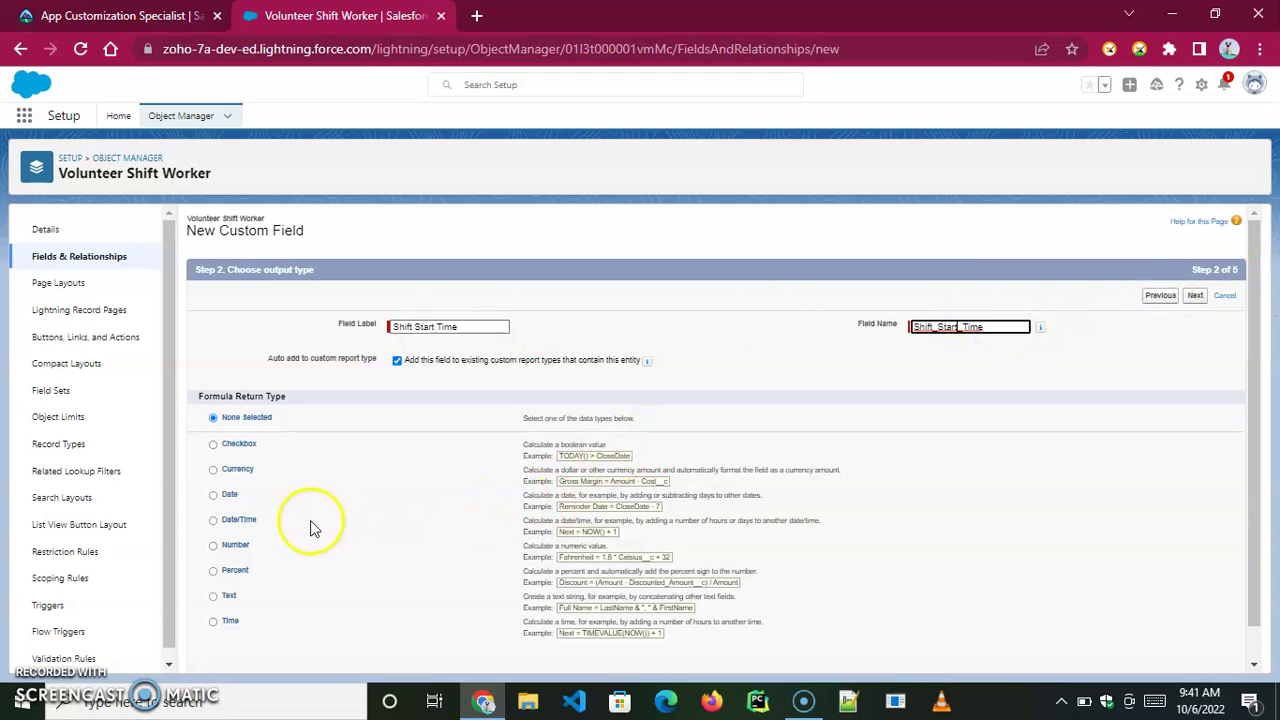
click(218, 624)
scroll(790, 490, down, 1)
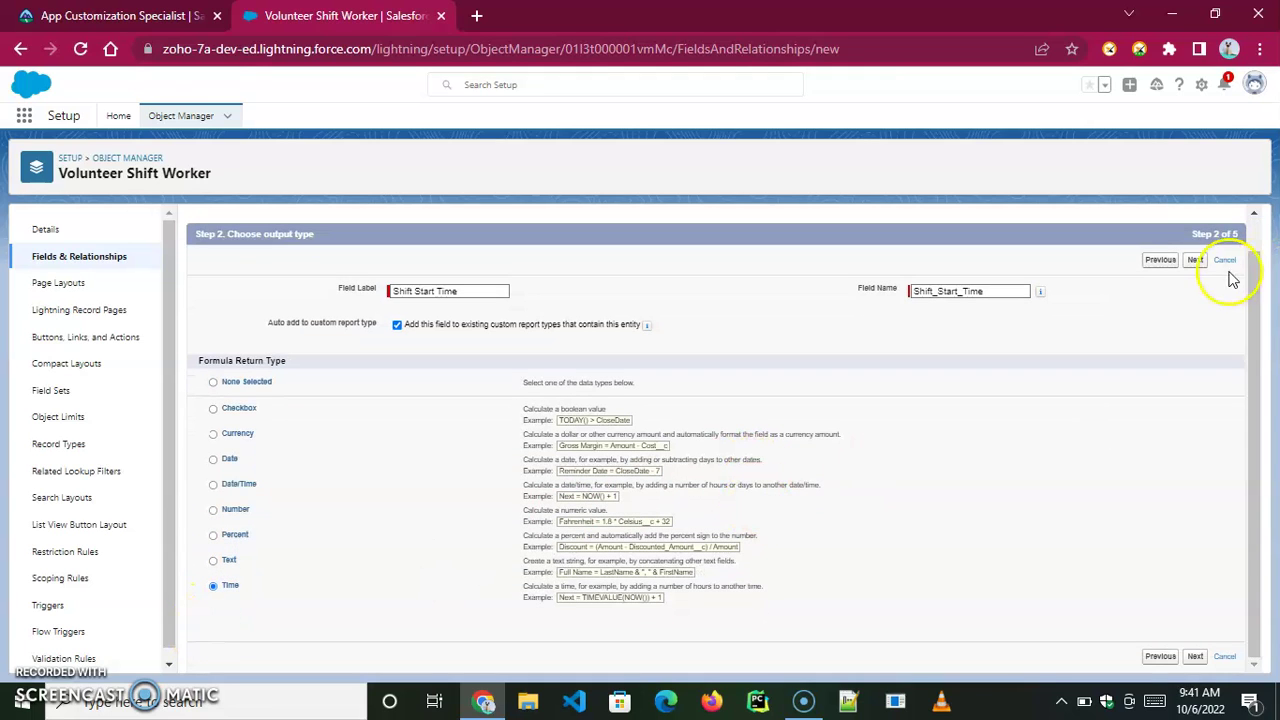
click(1197, 262)
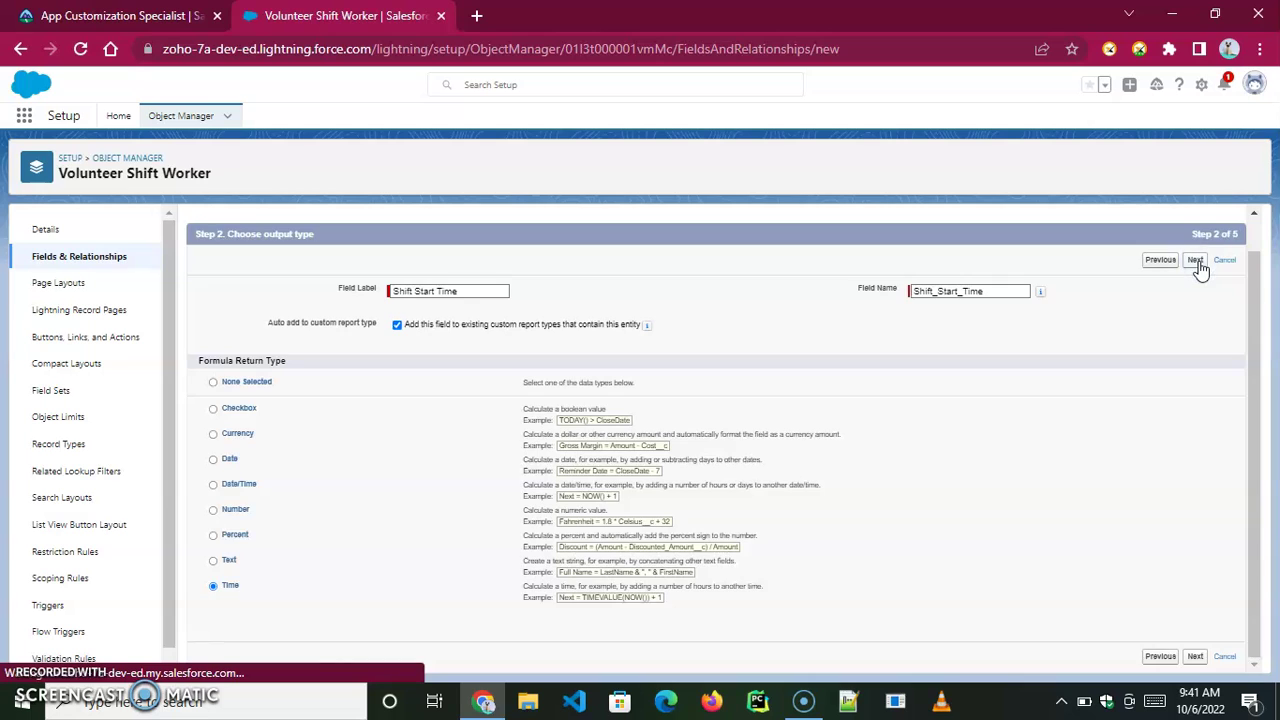
Look for compatible fields in the simple formula editor and switch to the advanced formula editor for Shift Start Time.
click(201, 491)
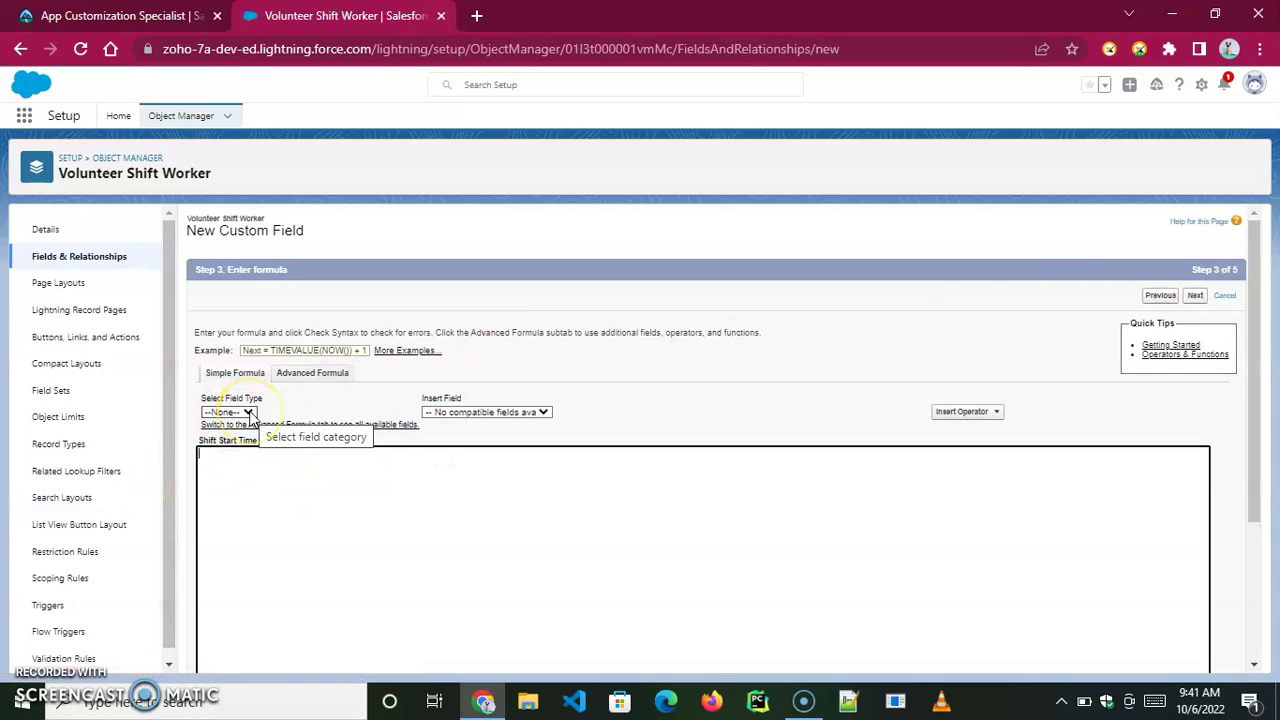
click(248, 412)
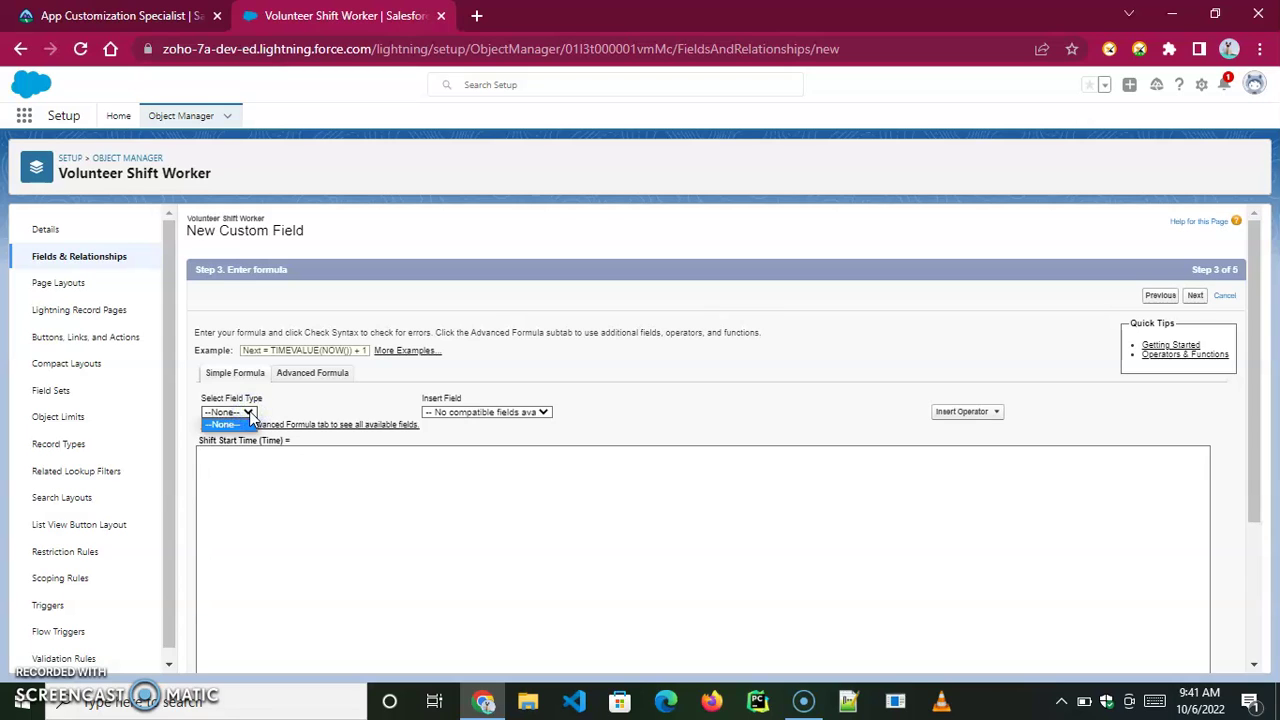
click(250, 415)
click(438, 415)
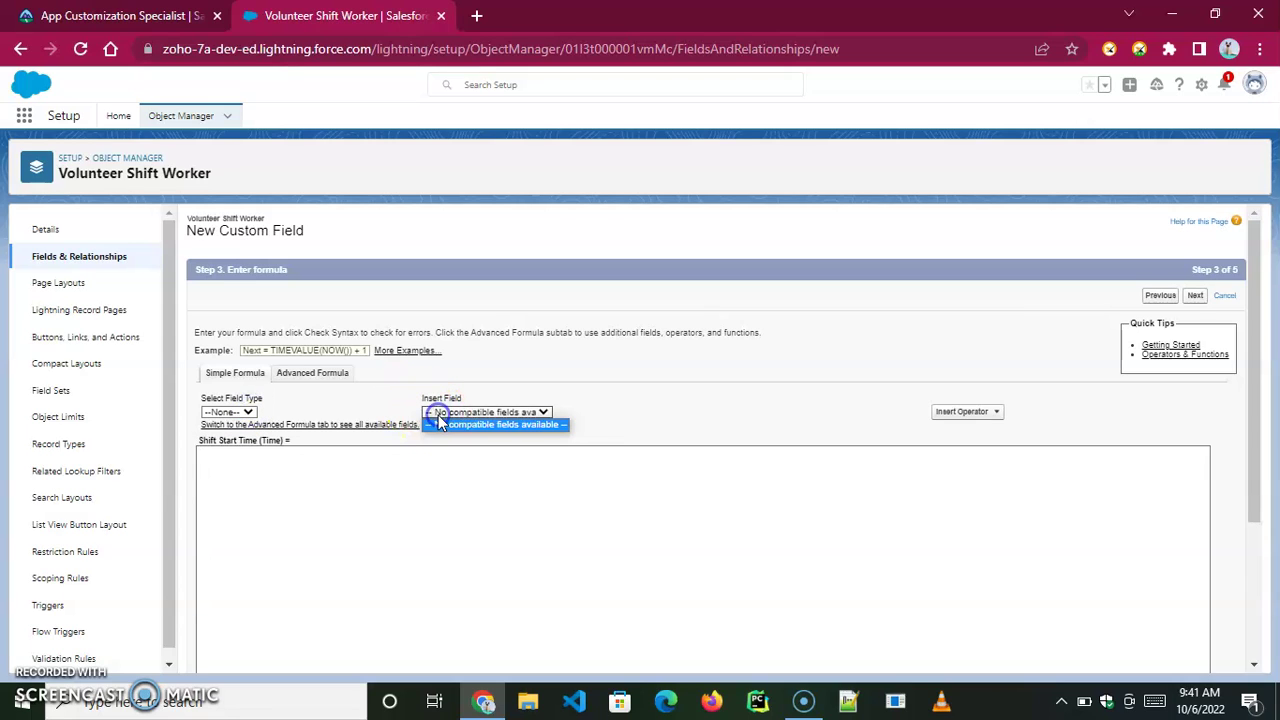
click(243, 469)
click(311, 374)
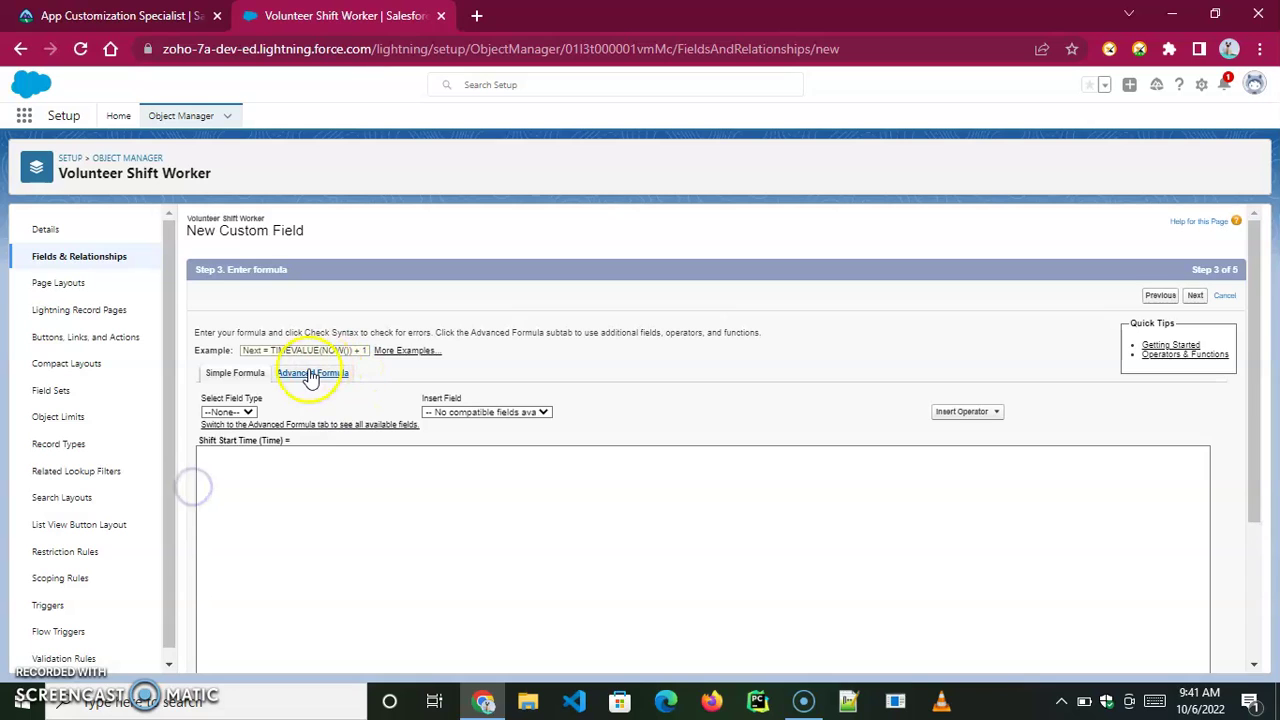
click(285, 460)
click(313, 380)
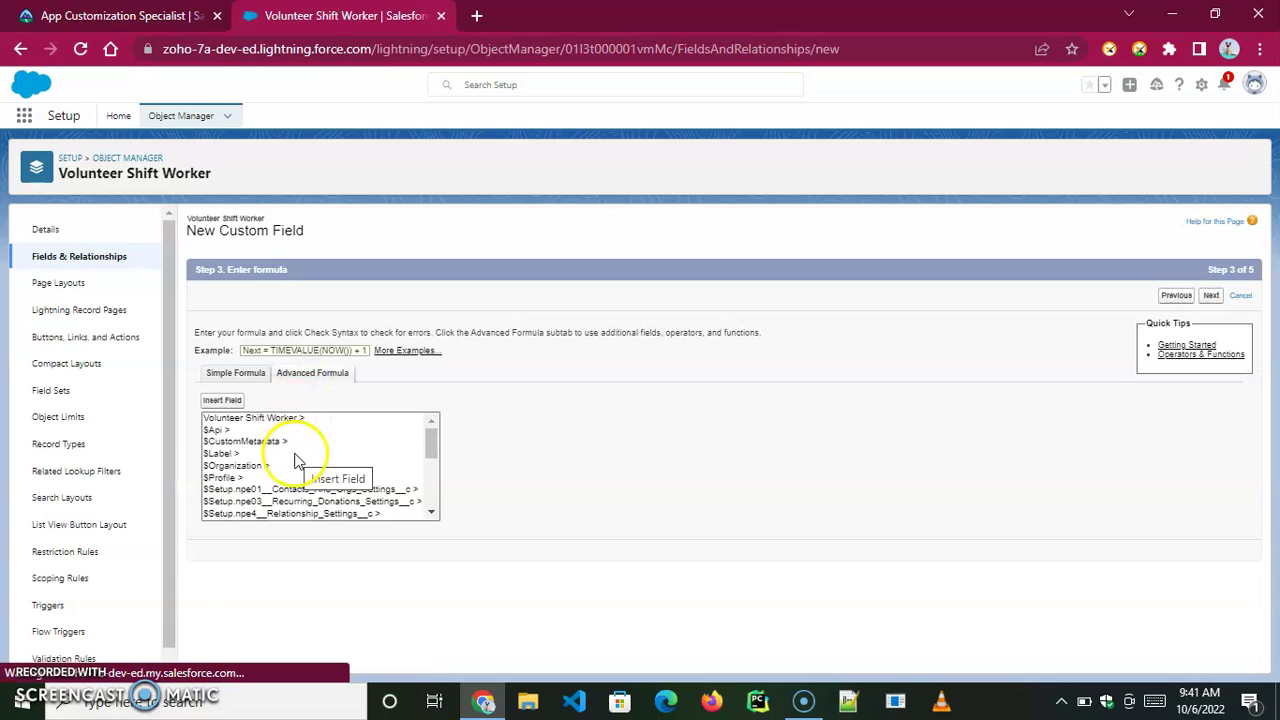
Insert the parent Volunteer Shift's Shift Start Time field, Volunteer_Shift__r.Shift_Start_Time__c, into the formula.
click(221, 400)
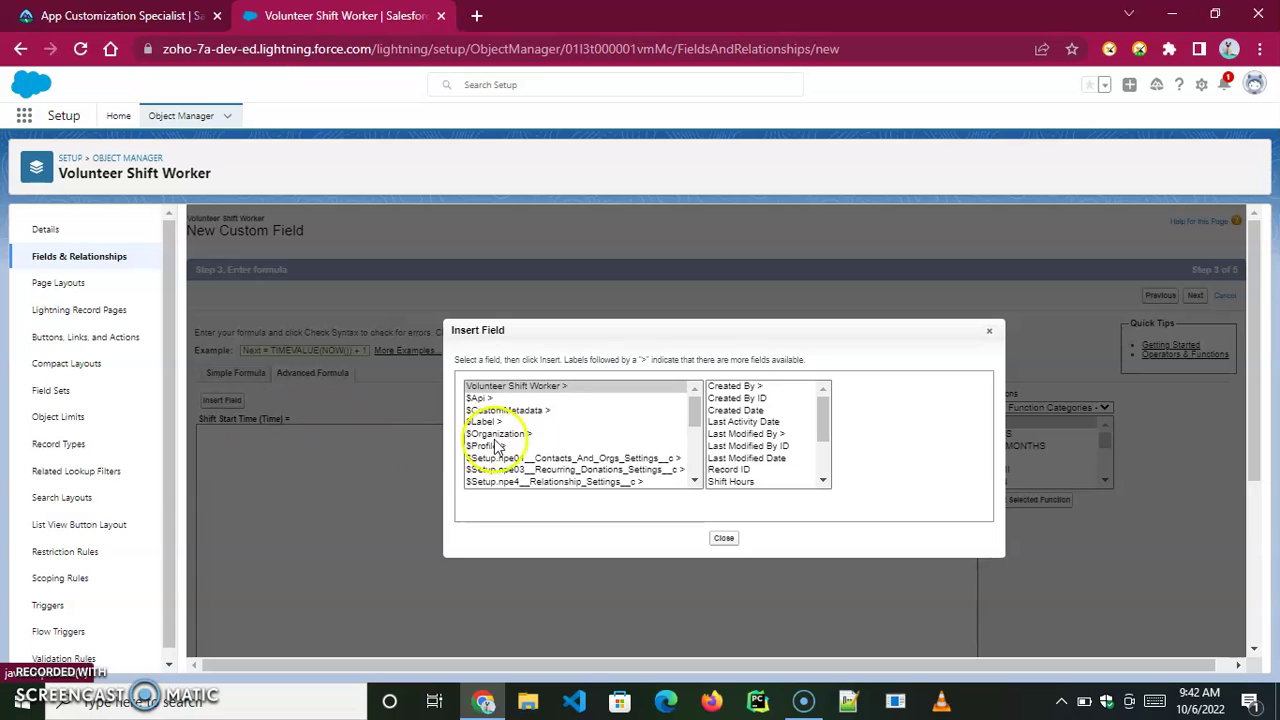
drag(703, 420, 700, 392)
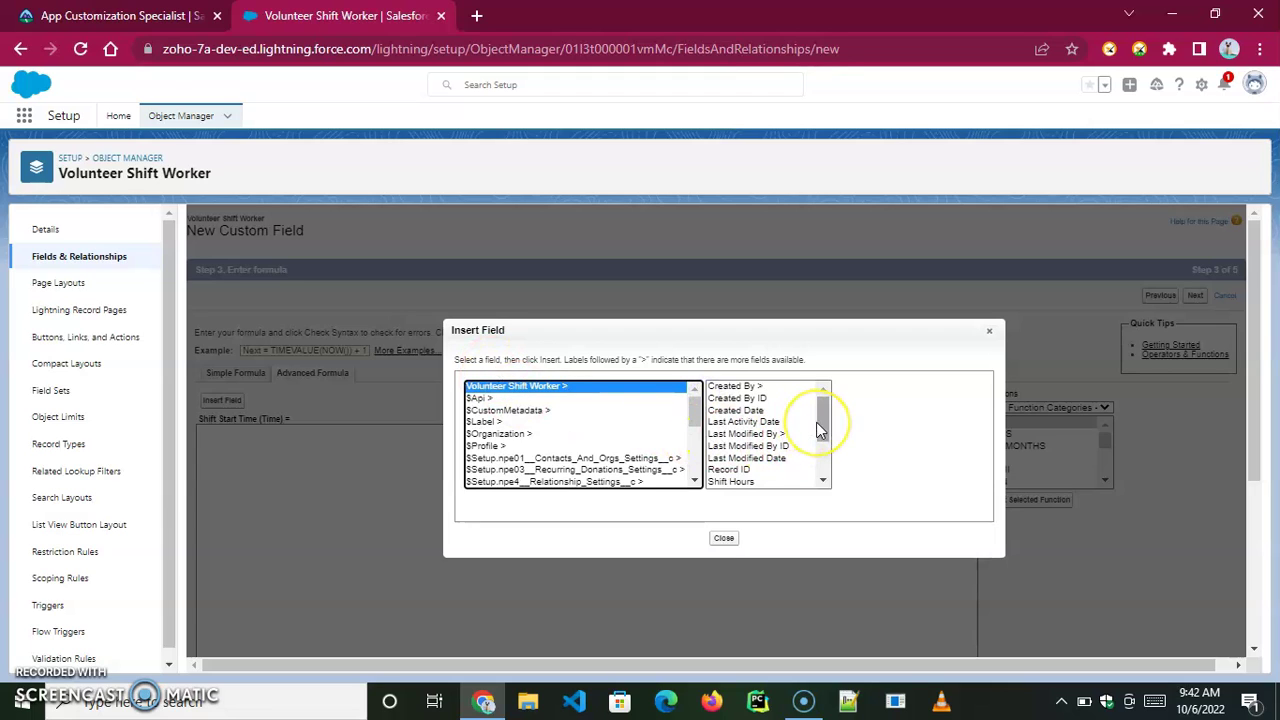
drag(816, 422, 816, 470)
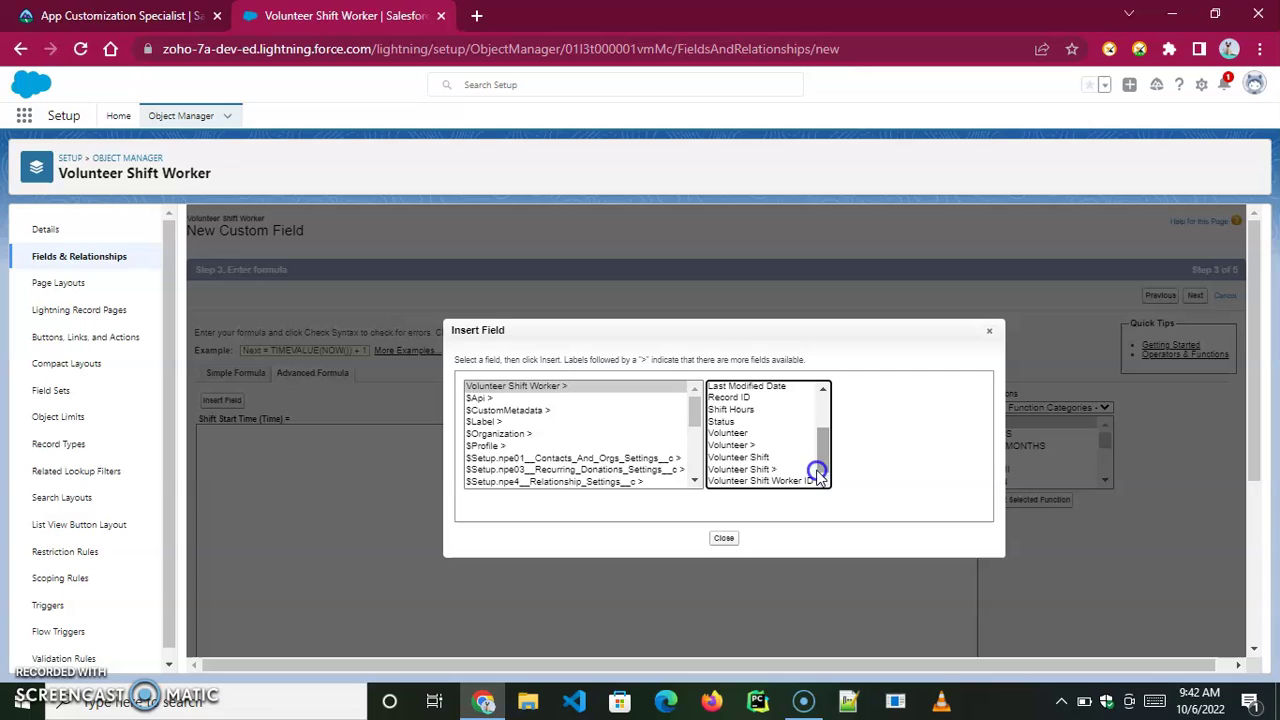
click(751, 471)
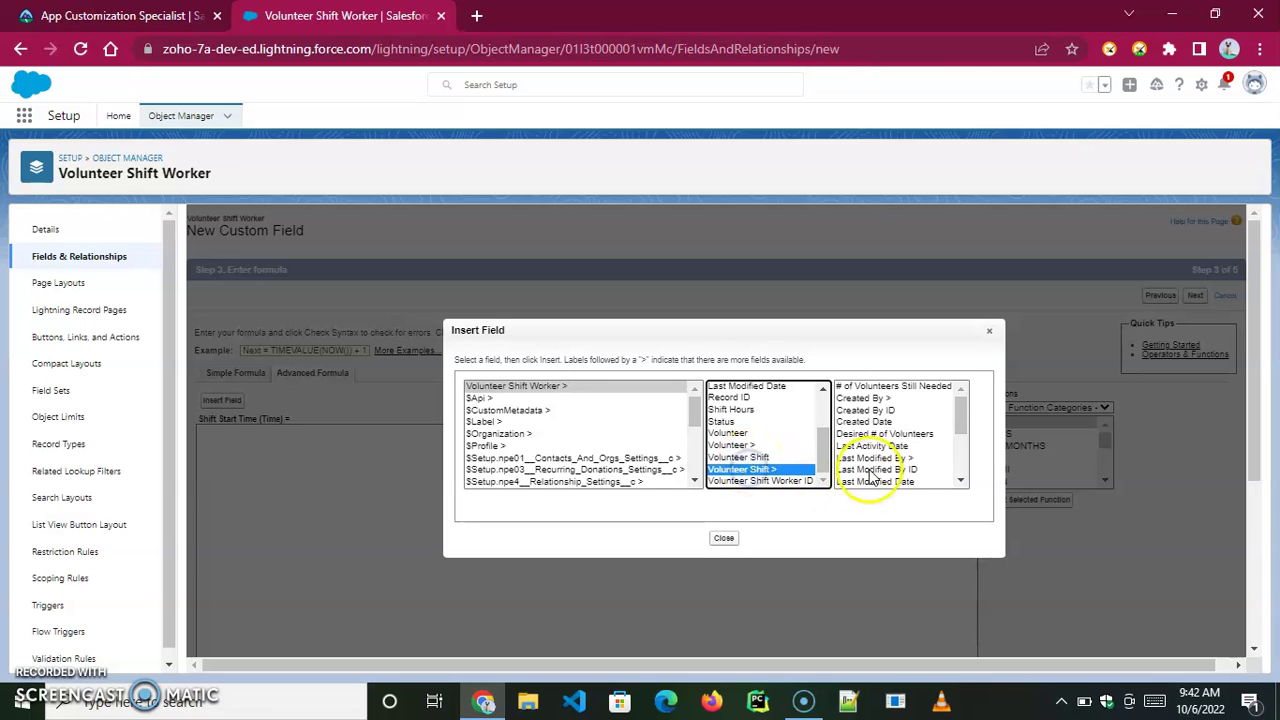
drag(958, 422, 957, 440)
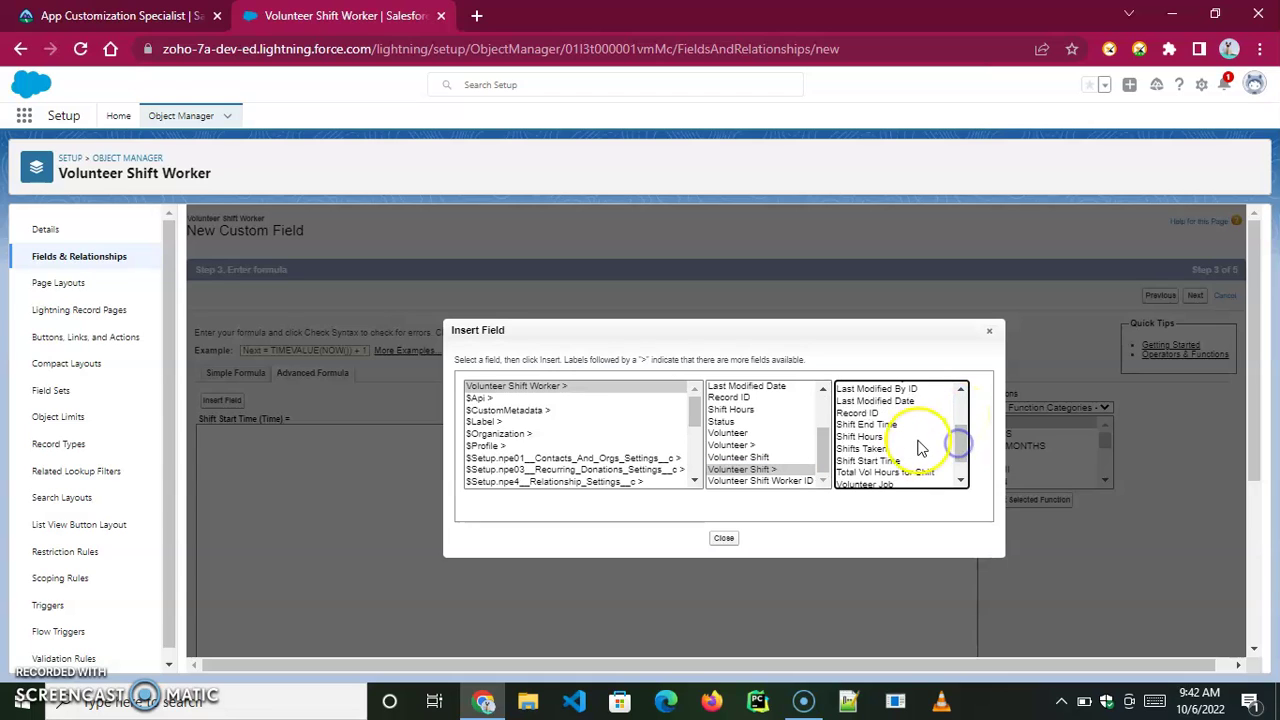
click(883, 460)
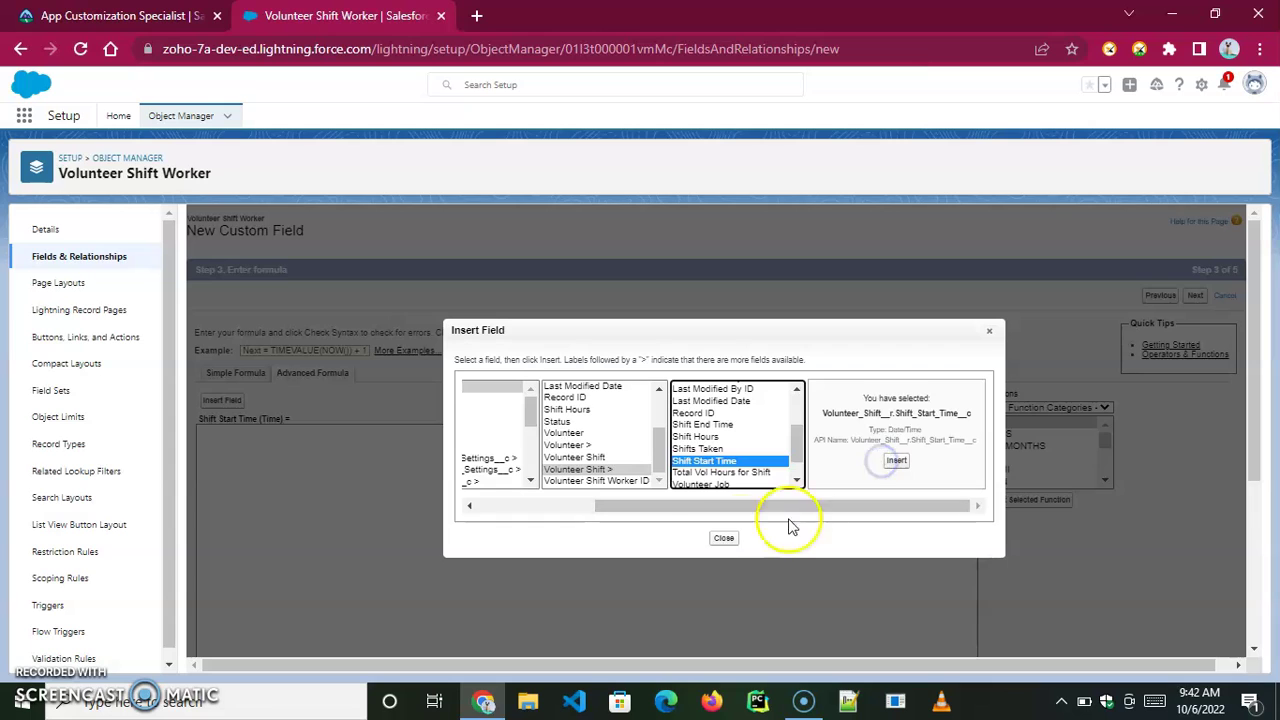
click(896, 463)
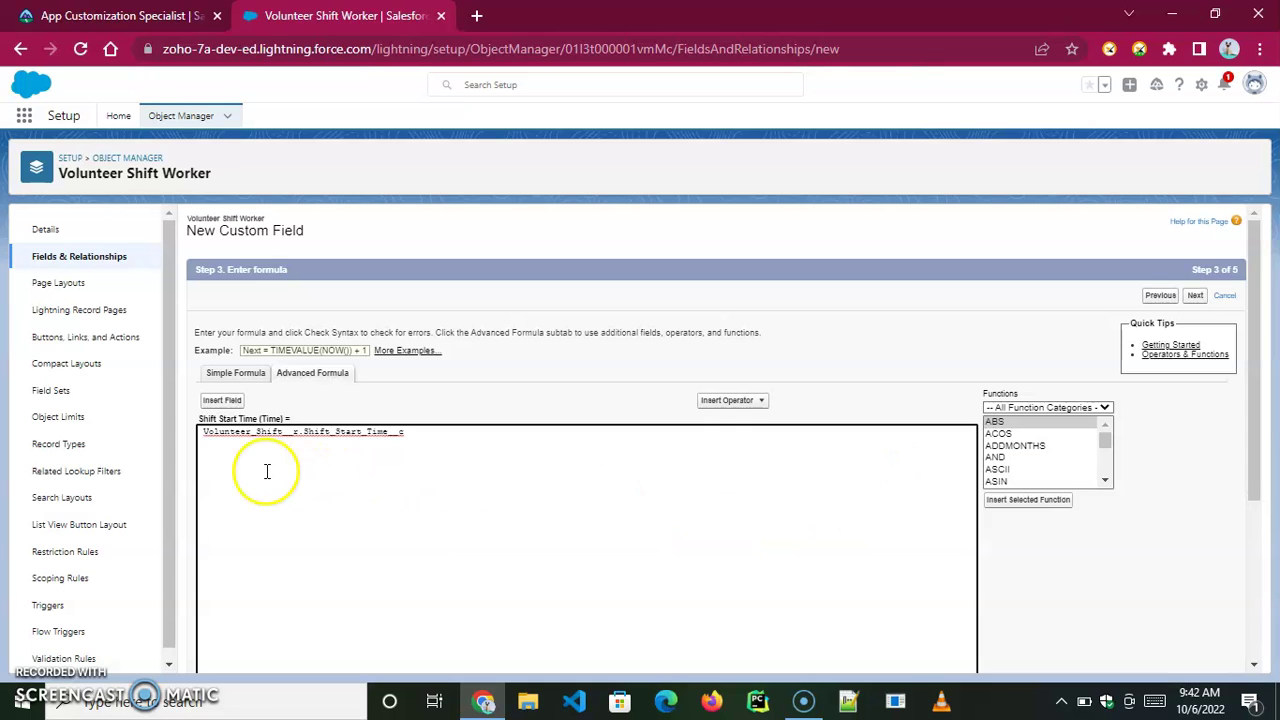
Check the syntax of the Shift Start Time formula and review the formula and its return type.
scroll(474, 514, down, 3)
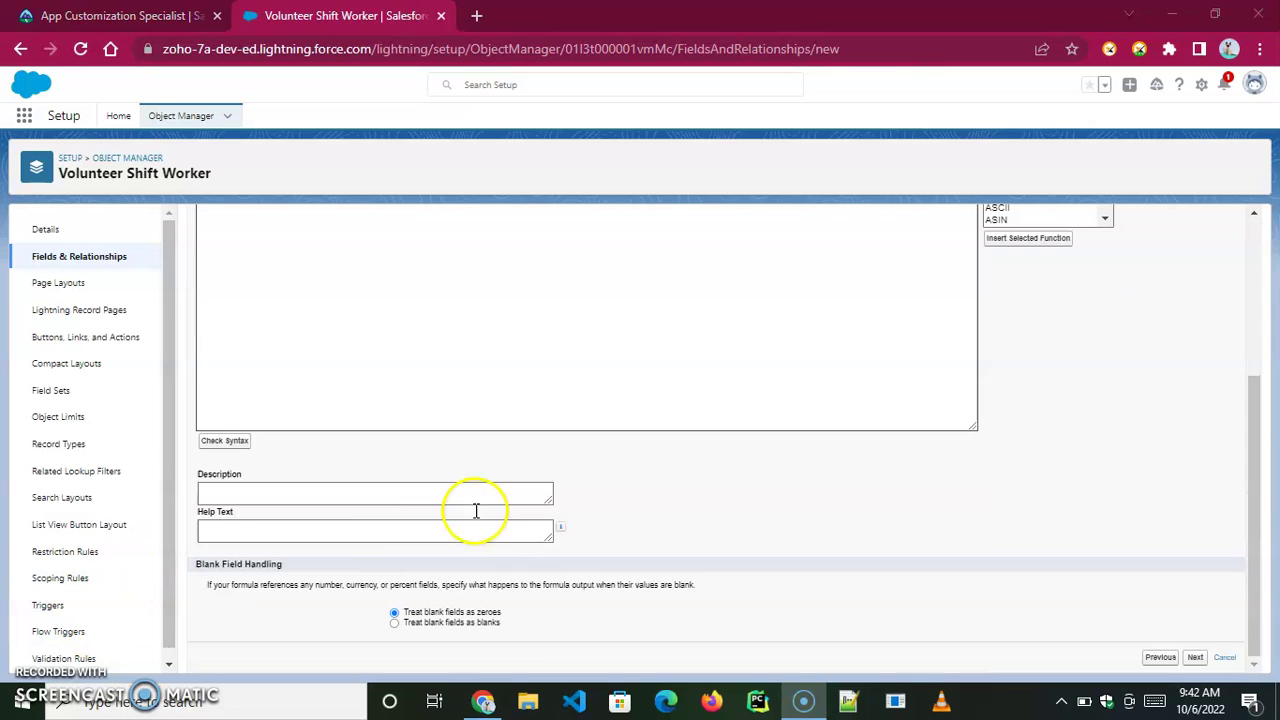
click(224, 441)
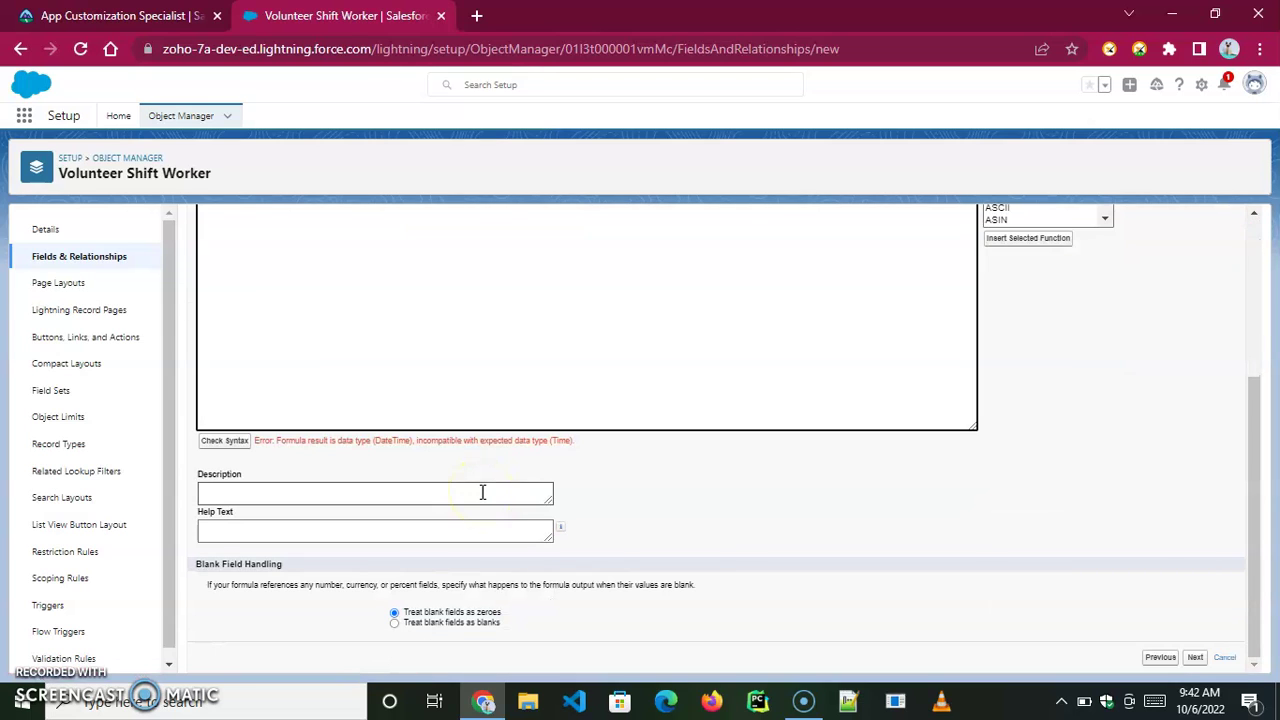
scroll(482, 492, up, 5)
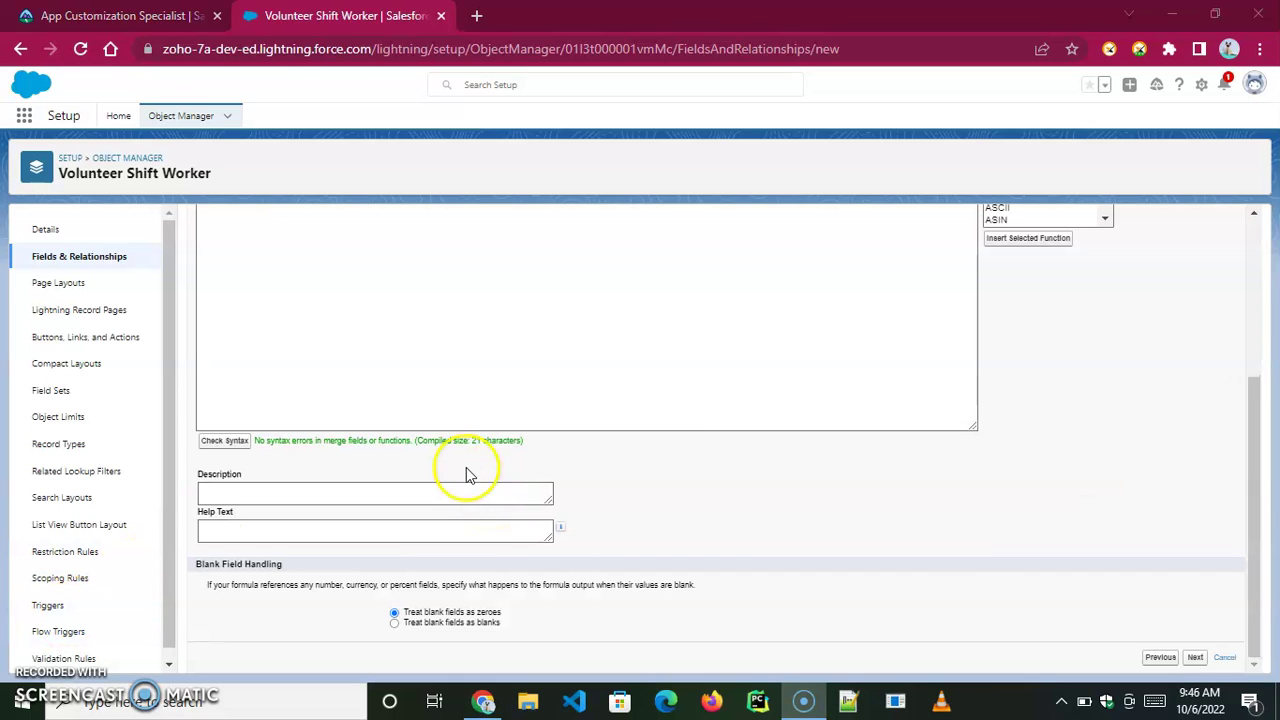
scroll(465, 470, up, 5)
scroll(465, 470, down, 5)
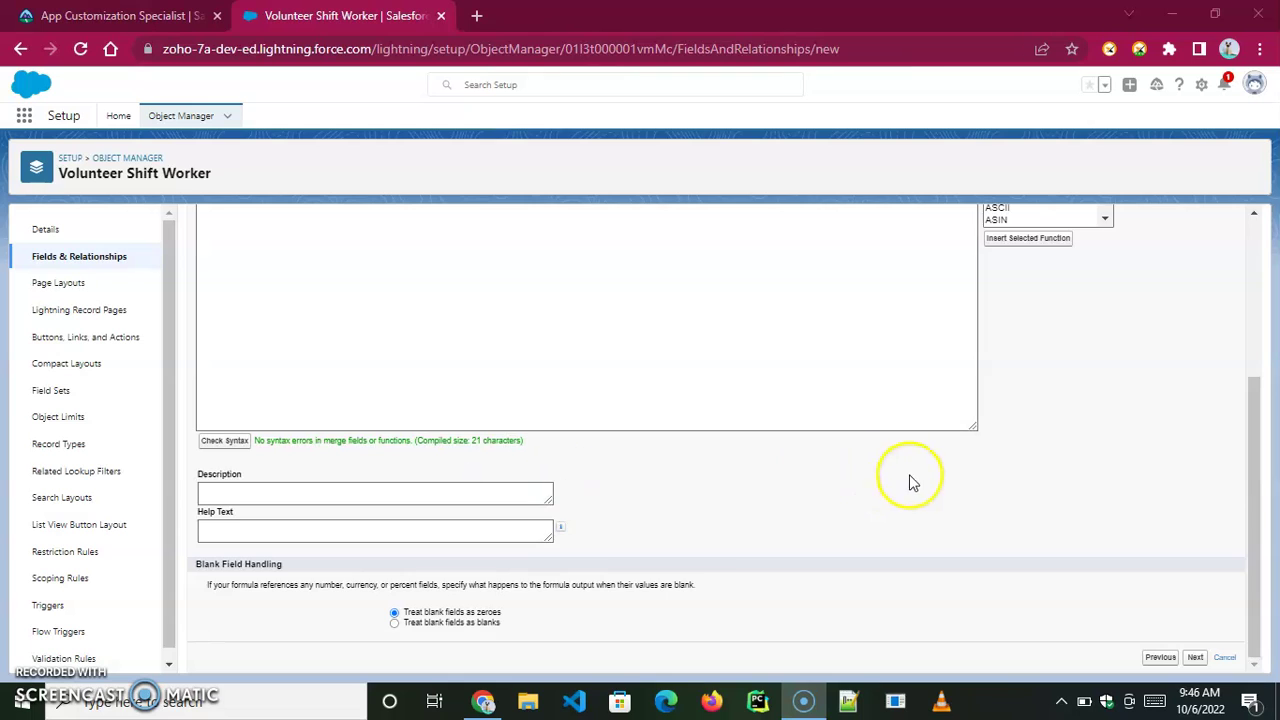
scroll(950, 475, up, 5)
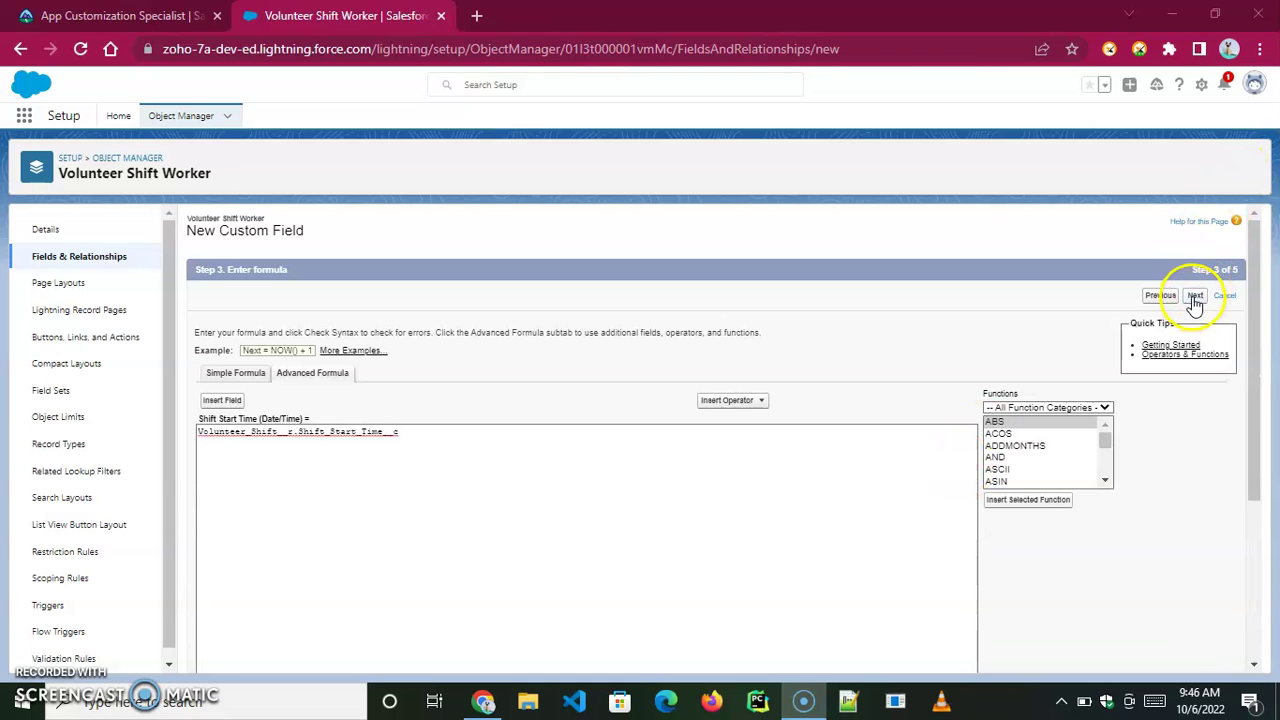
Accept the default field-level security and page layout for Shift Start Time, and save it while starting another new field.
click(1195, 297)
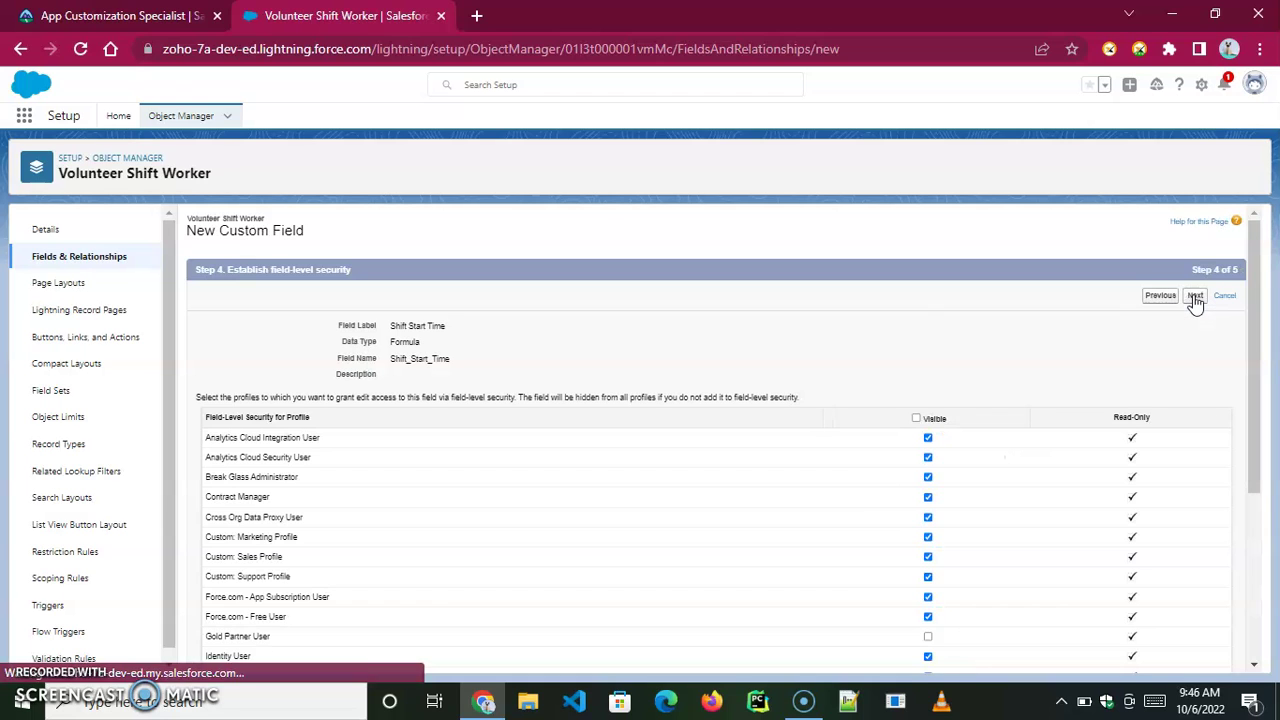
click(1195, 297)
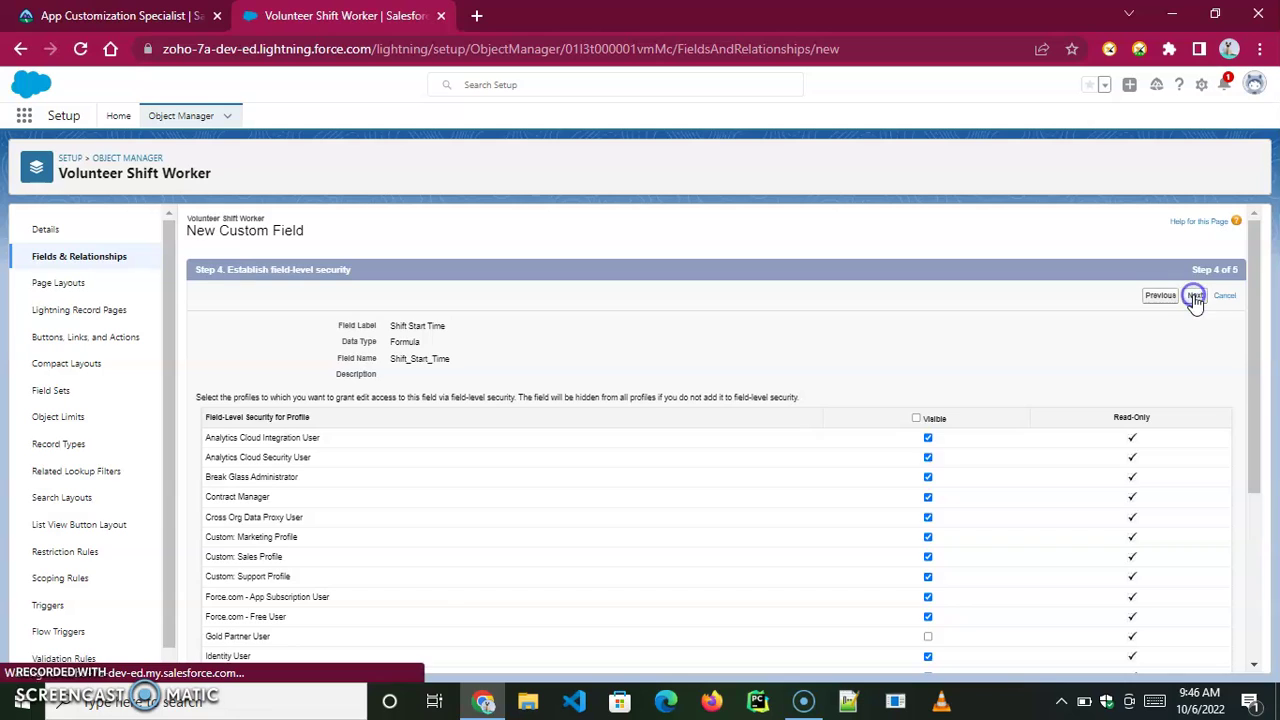
click(1173, 298)
click(1173, 298)
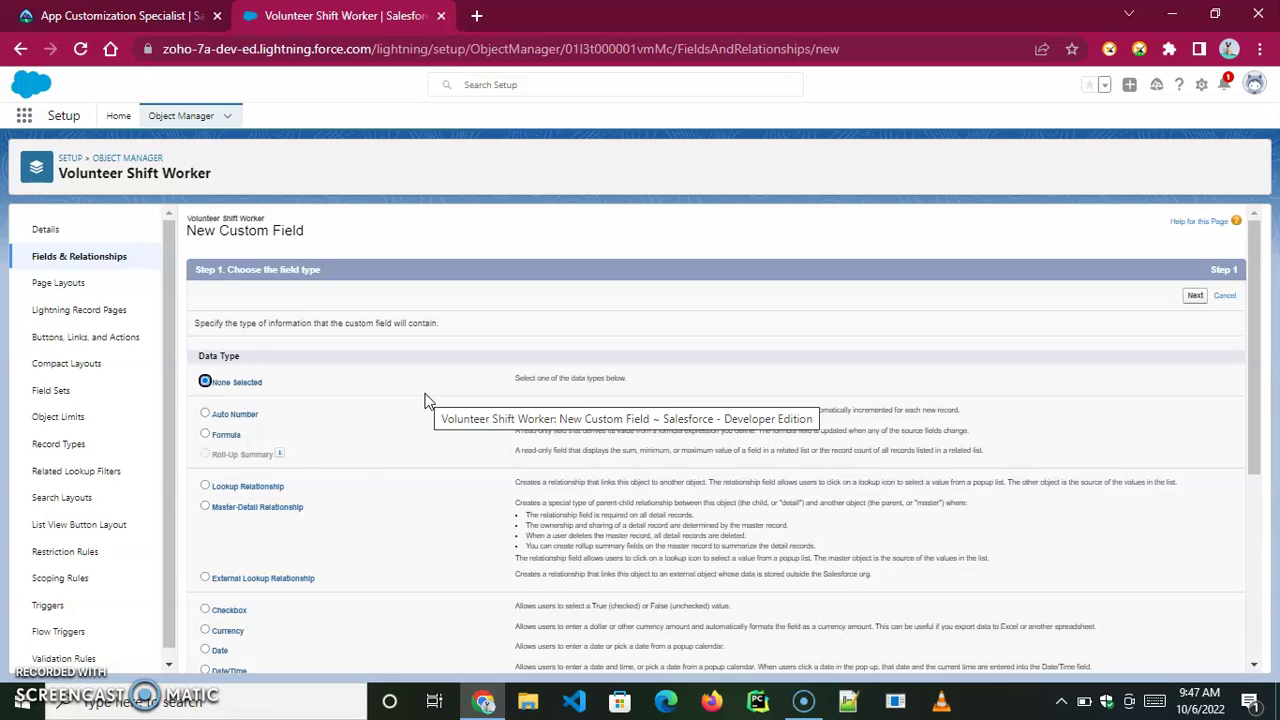
Define another formula field with label Shift End Time, name Shift_End_Time and return type Date/Time.
click(205, 453)
click(205, 434)
click(1197, 296)
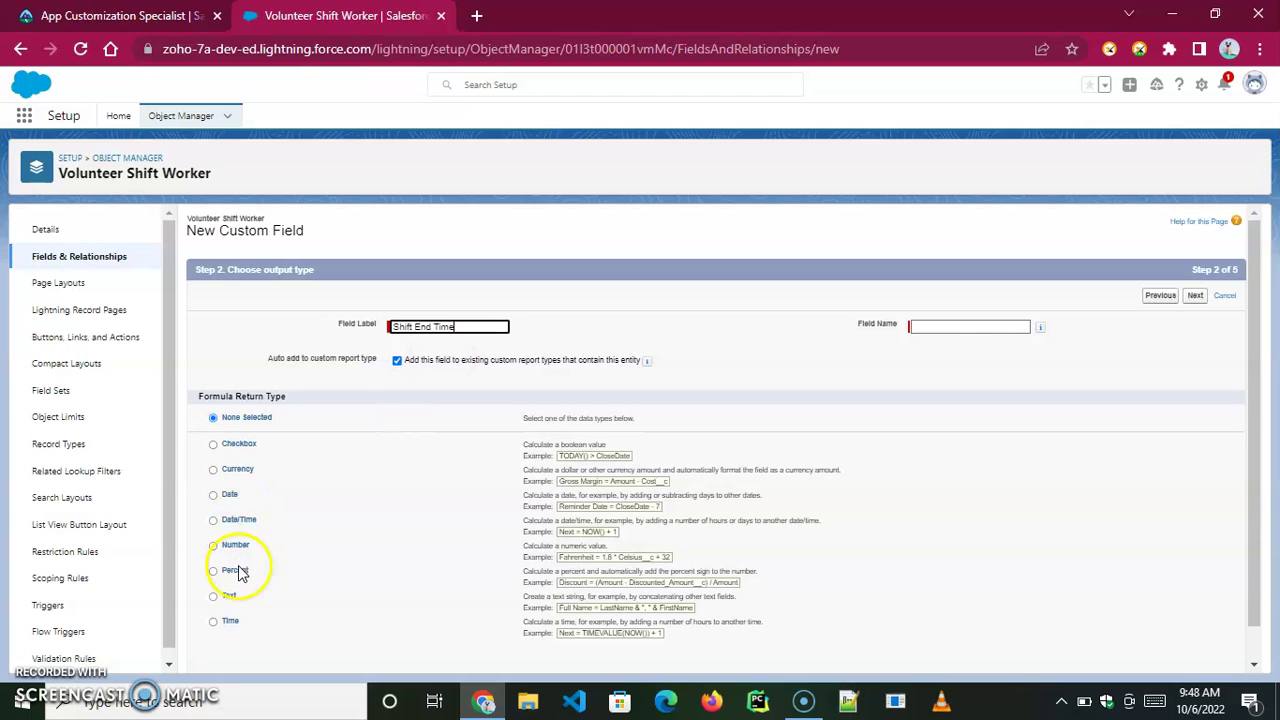
click(216, 519)
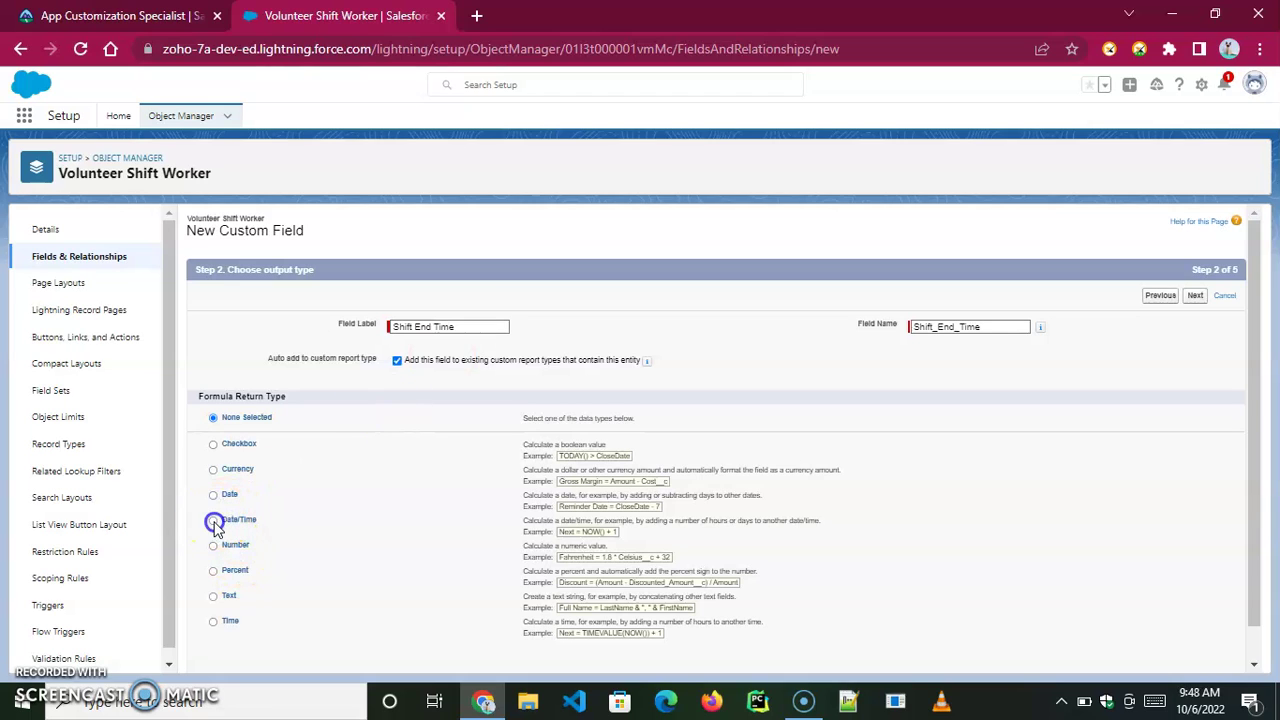
click(1195, 297)
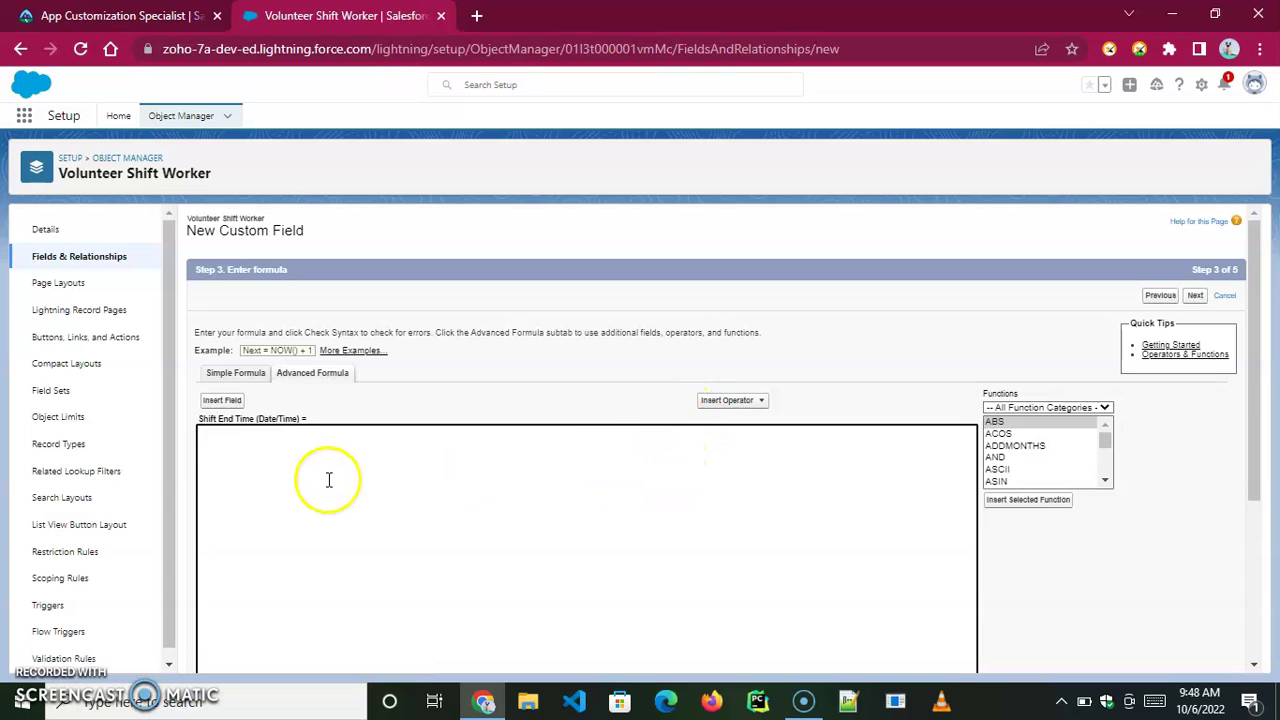
Insert the parent Volunteer Shift's Shift End Time field, Volunteer_Shift__r.Shift_End_Time__c, into the formula.
click(229, 400)
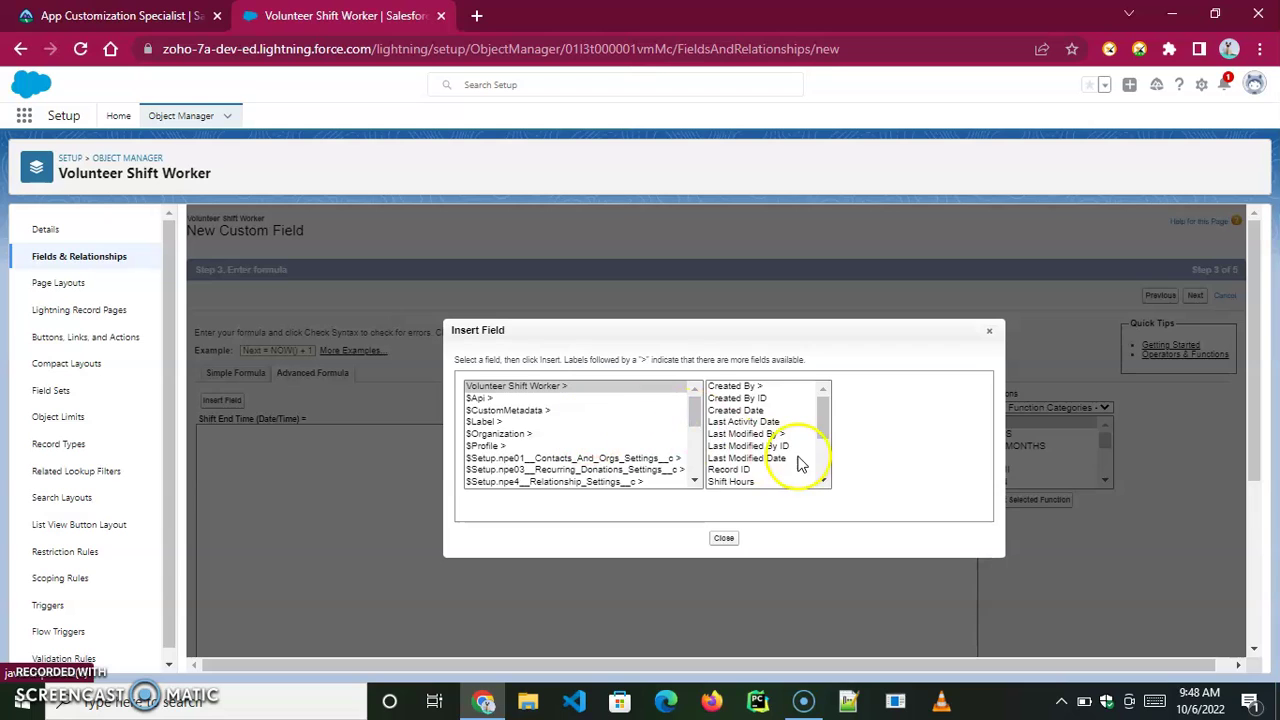
scroll(798, 455, down, 3)
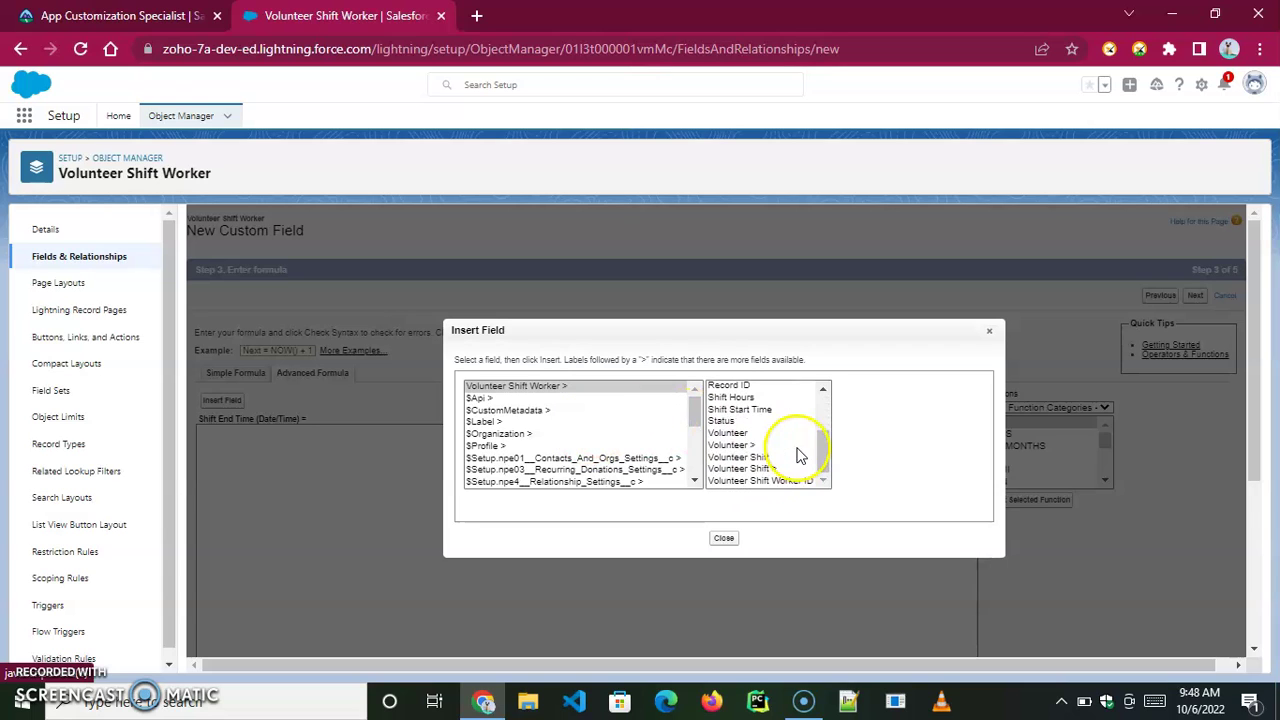
click(742, 470)
drag(960, 414, 964, 474)
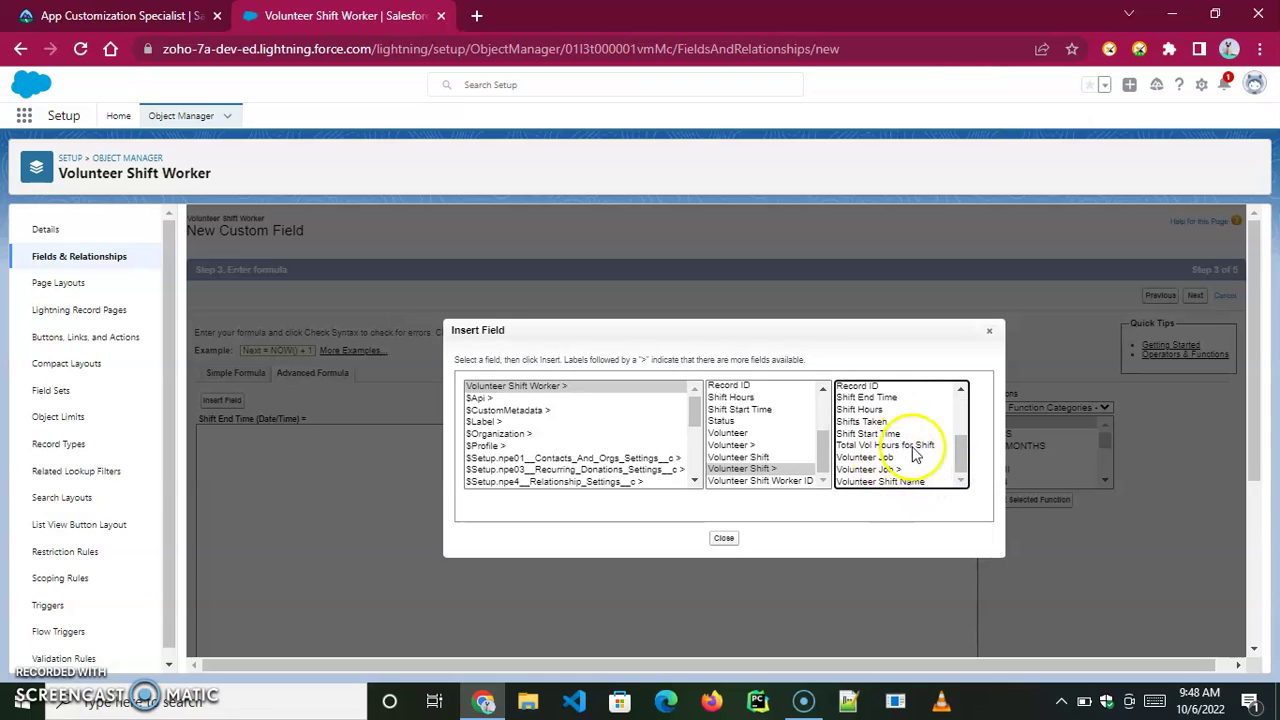
click(963, 455)
mouse_move(963, 455)
mouse_down()
mouse_move(963, 415)
mouse_move(955, 460)
mouse_up()
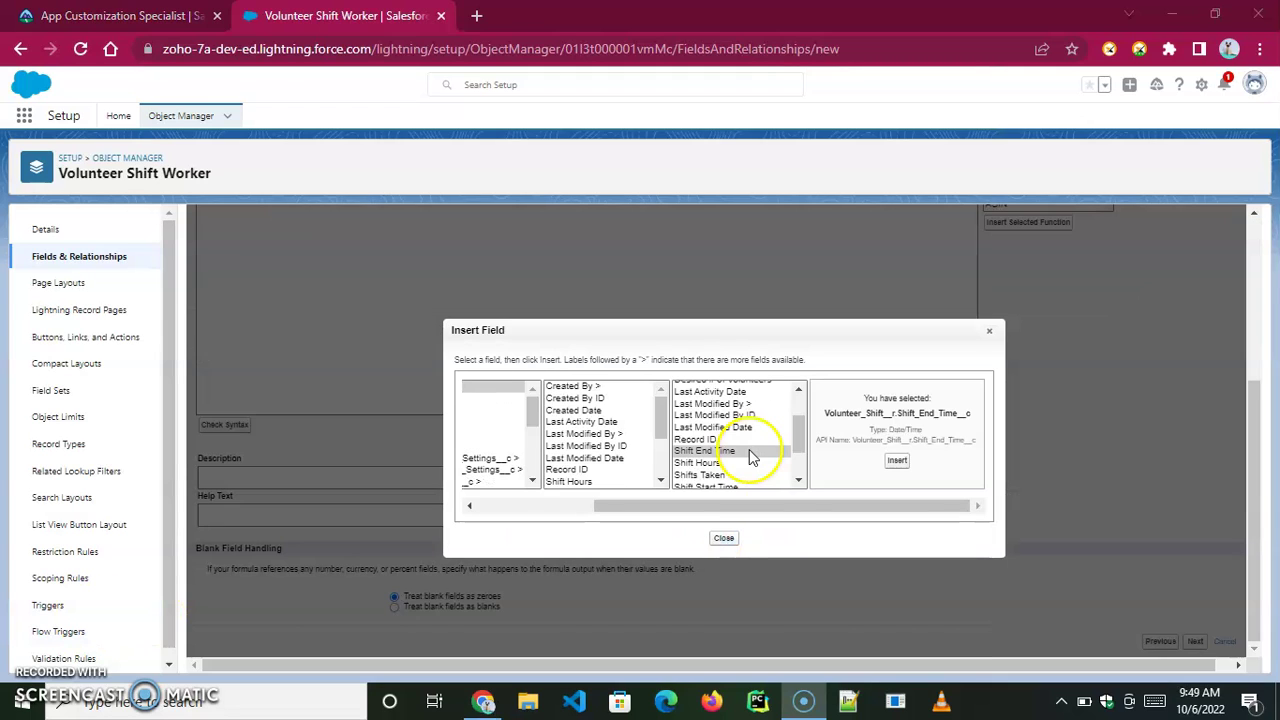
click(750, 452)
click(896, 462)
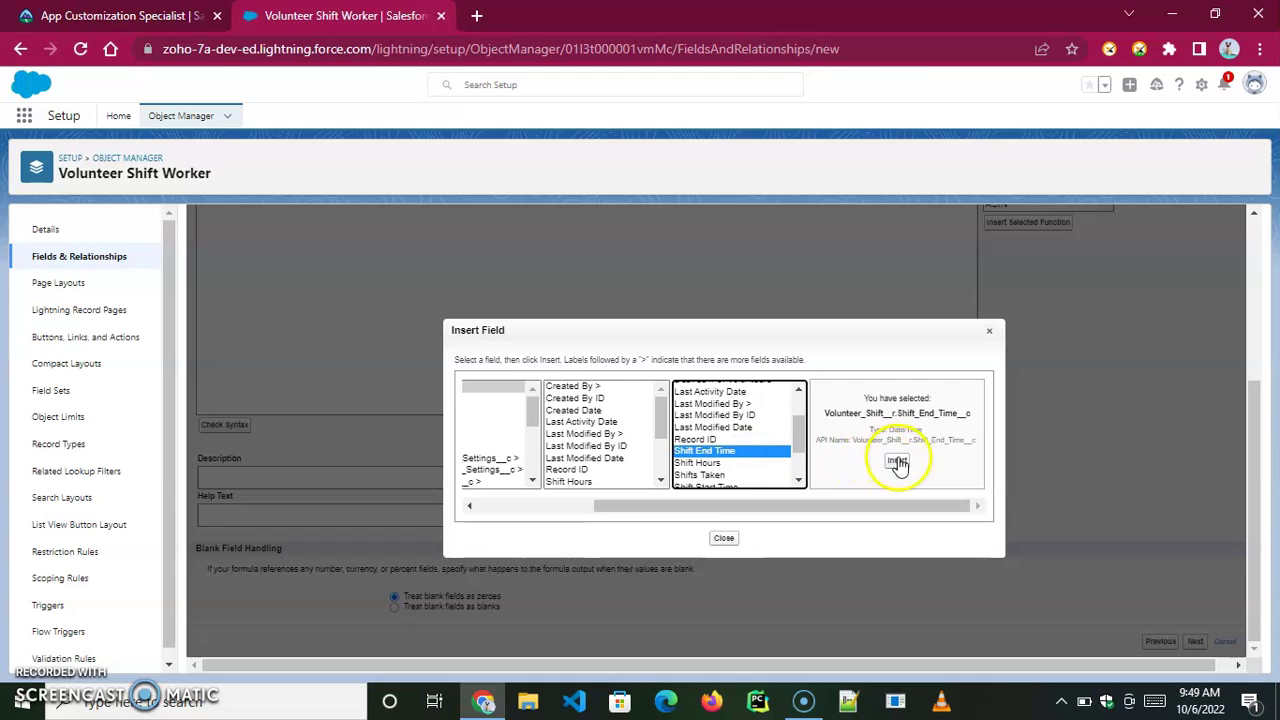
Check the Shift End Time formula's syntax and save the field with the default field-level security and Volunteer Shift Worker Layout.
scroll(335, 542, down, 3)
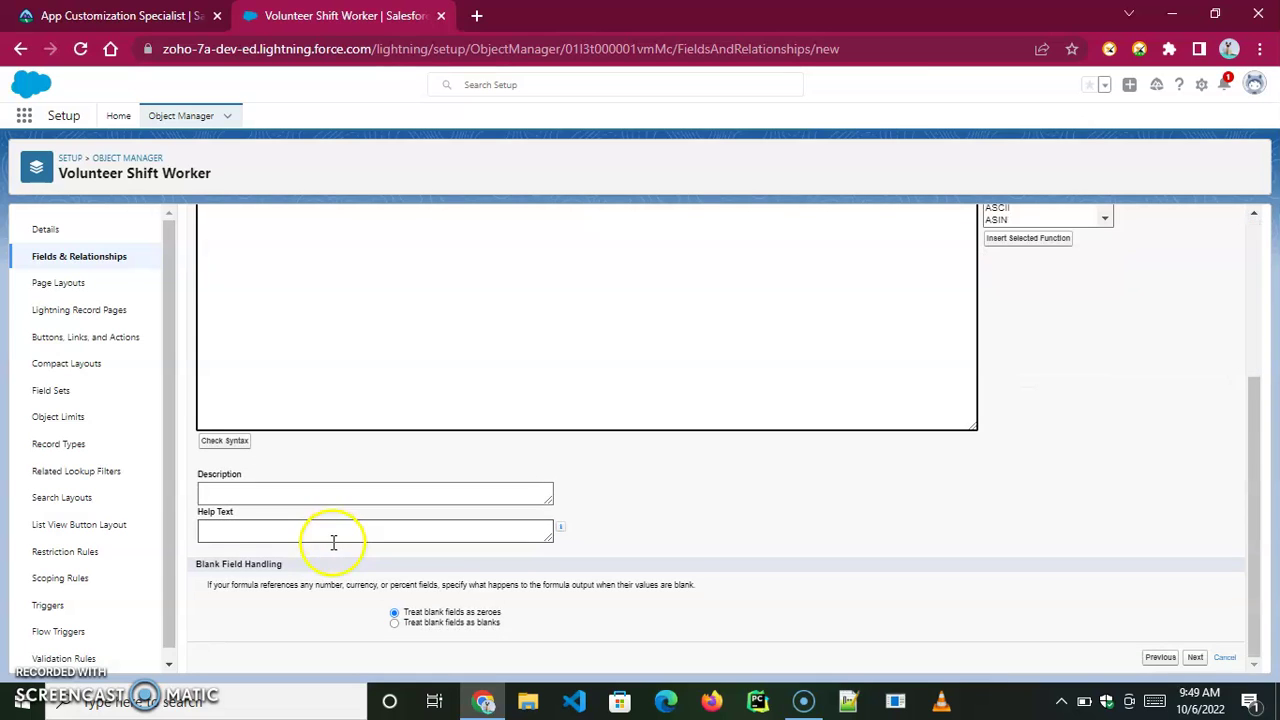
click(220, 441)
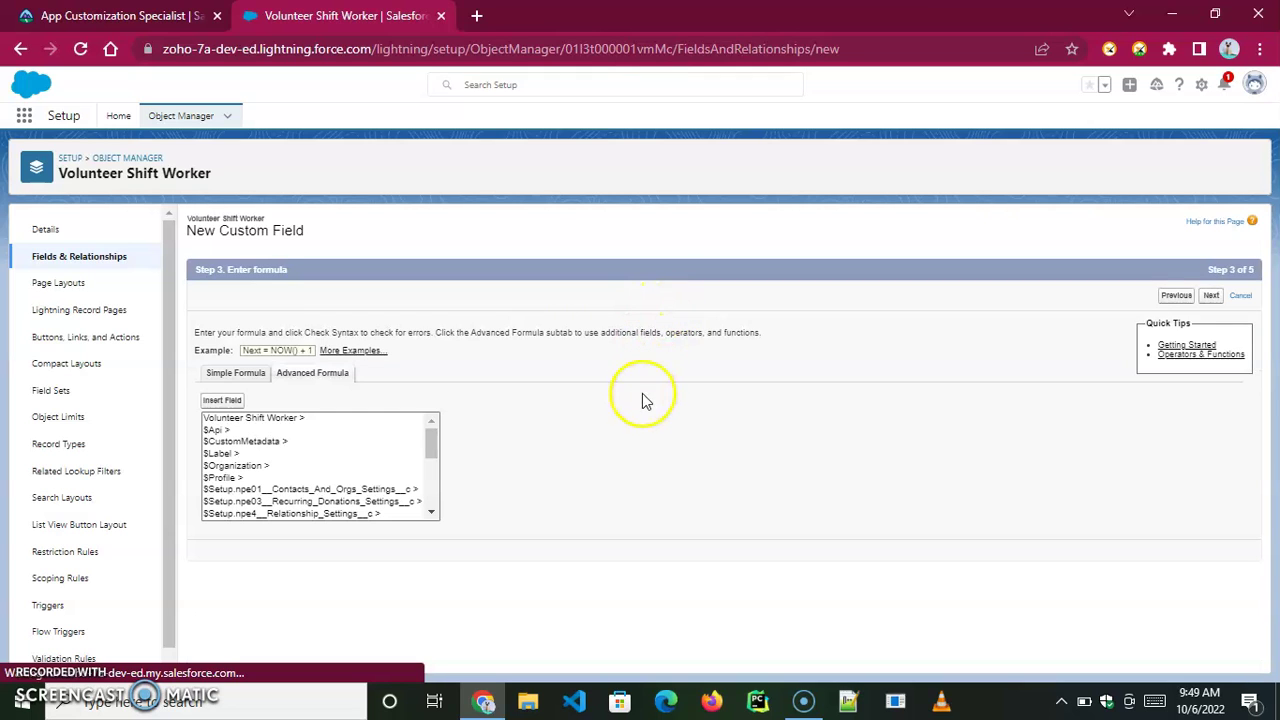
scroll(734, 477, down, 3)
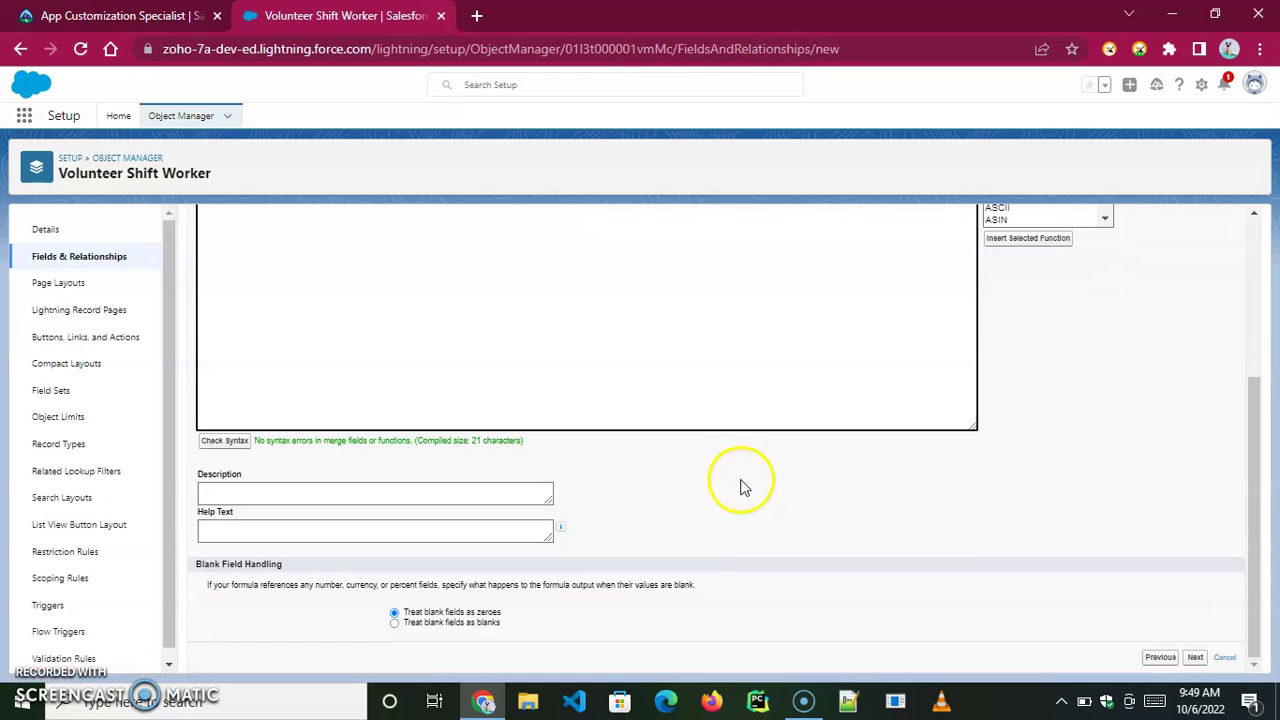
scroll(743, 486, up, 3)
click(1197, 298)
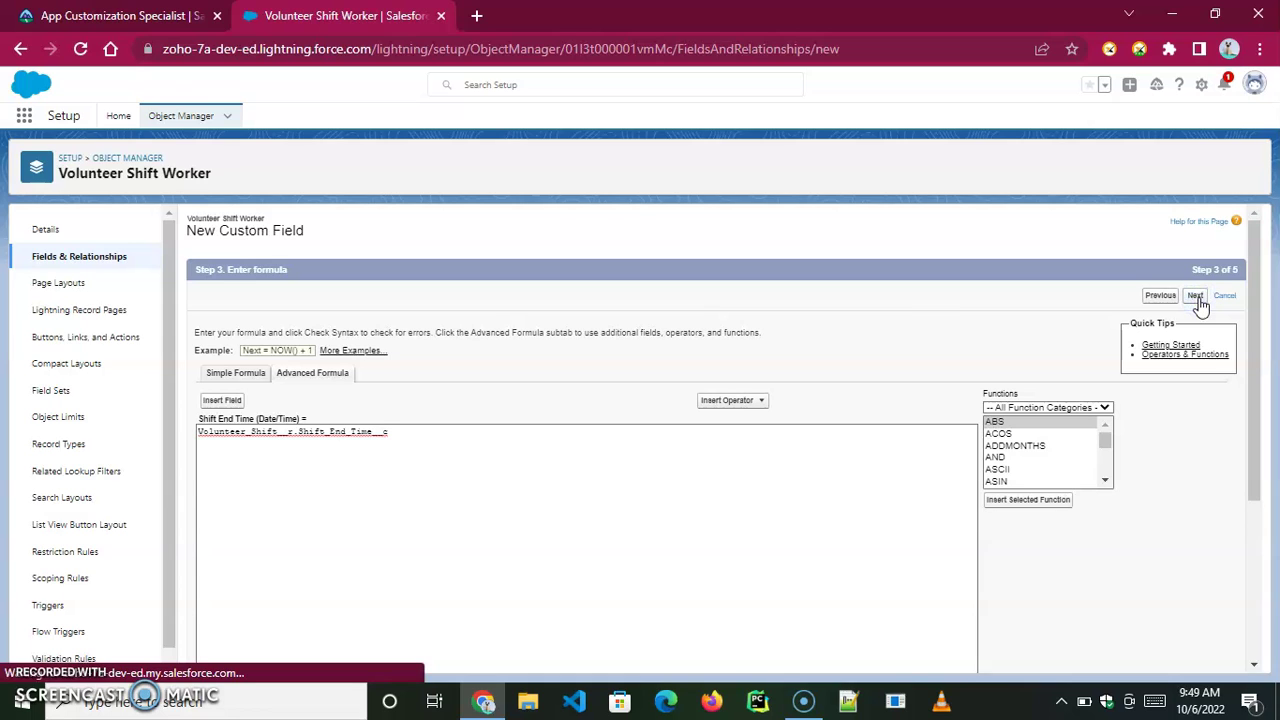
click(1197, 298)
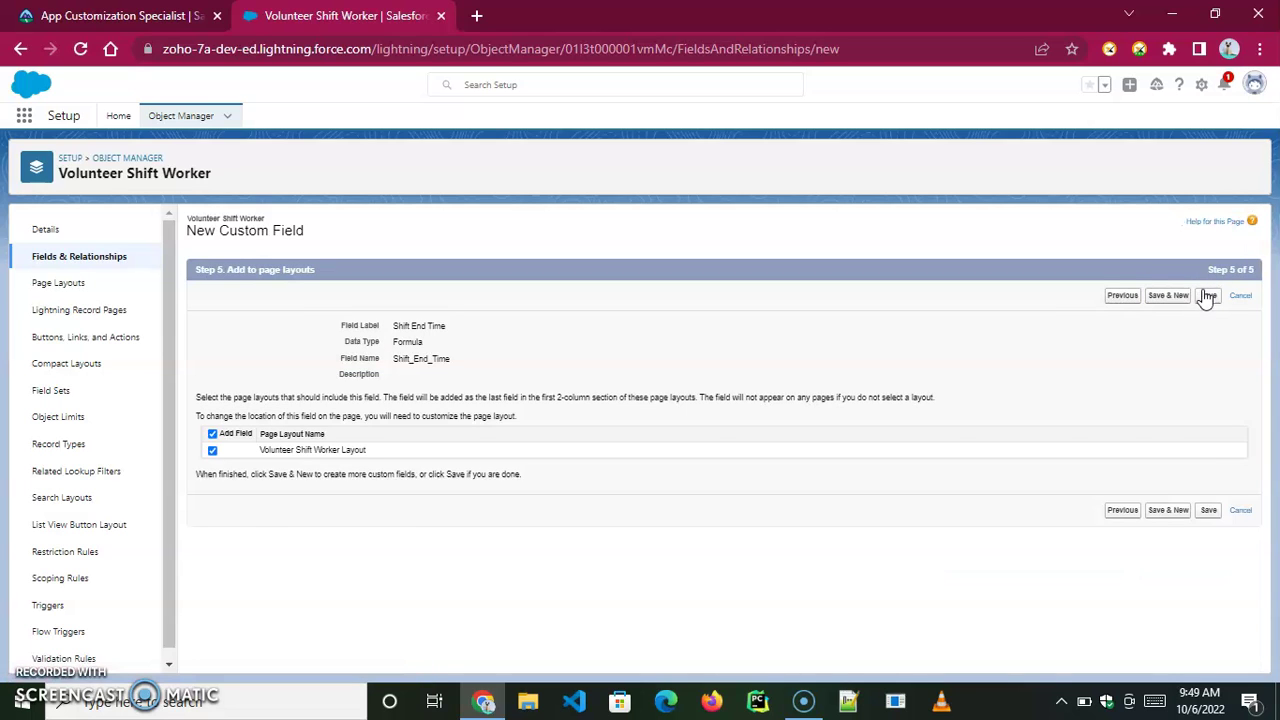
click(1209, 298)
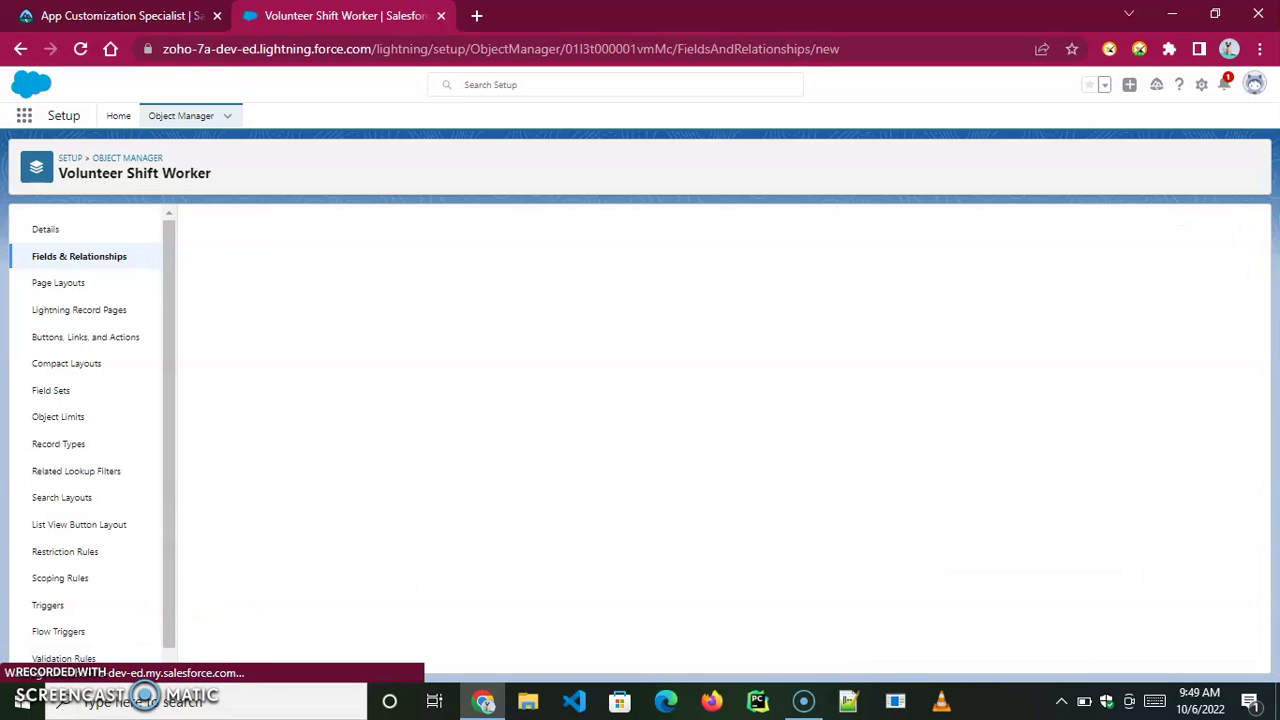